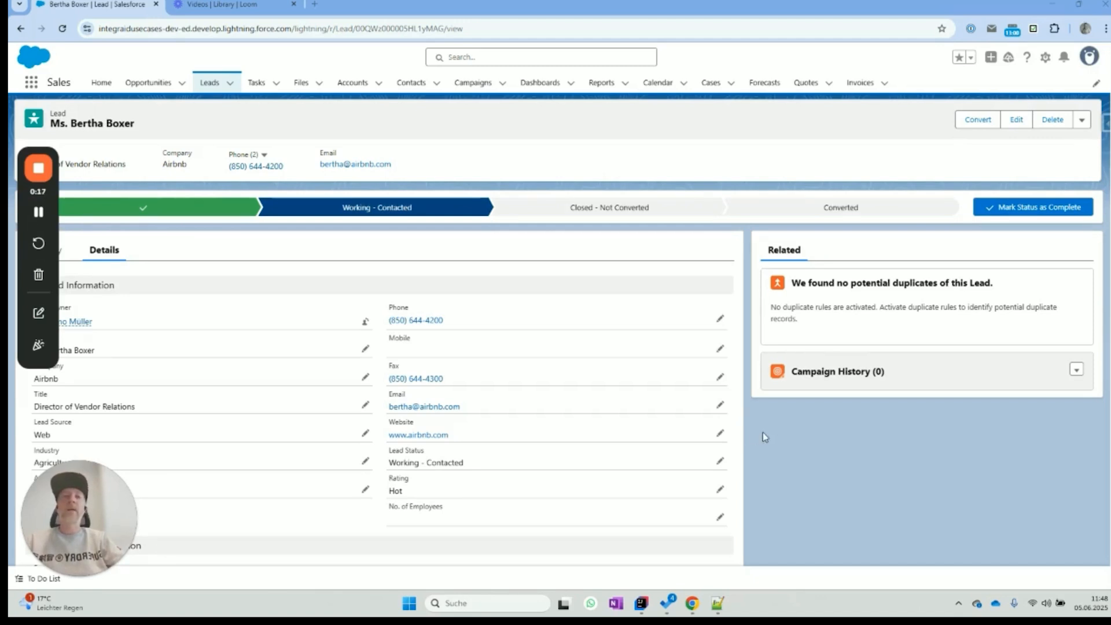
scroll(769, 431, "down", 5)
scroll(769, 431, "up", 2)
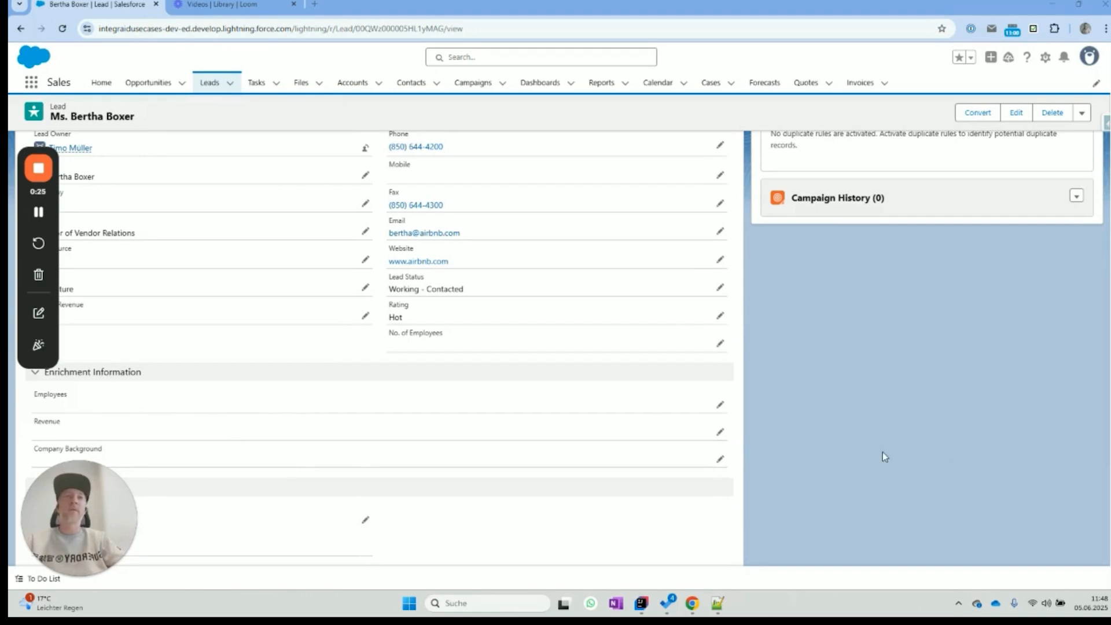
scroll(884, 451, "up", 3)
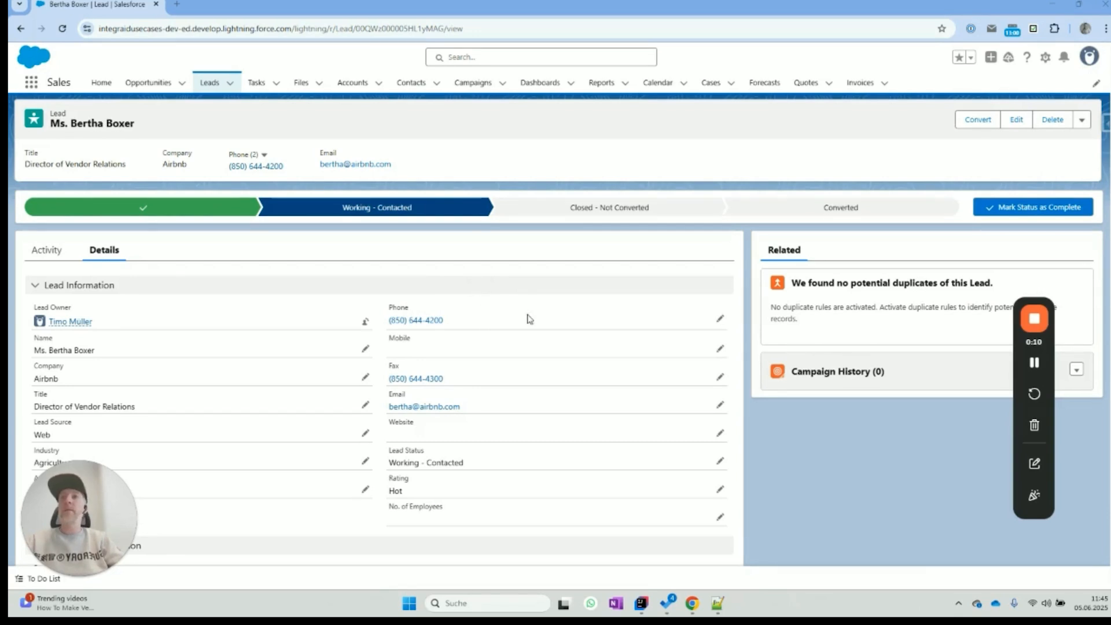
scroll(543, 364, "down", 2)
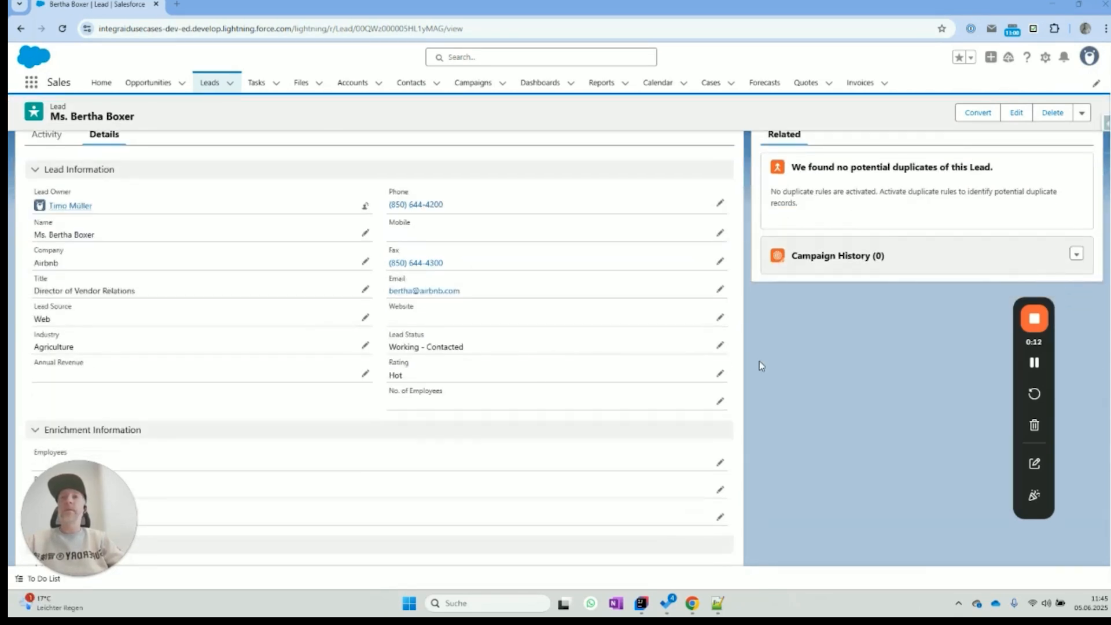
left_click(720, 317)
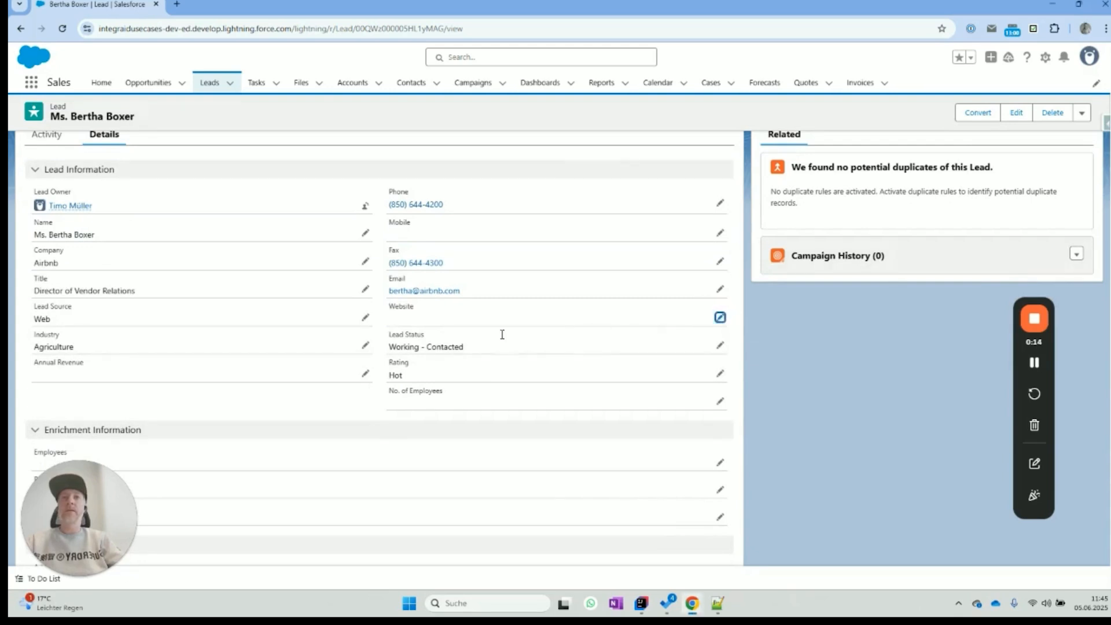
type("www.airbnb.com")
left_click(401, 552)
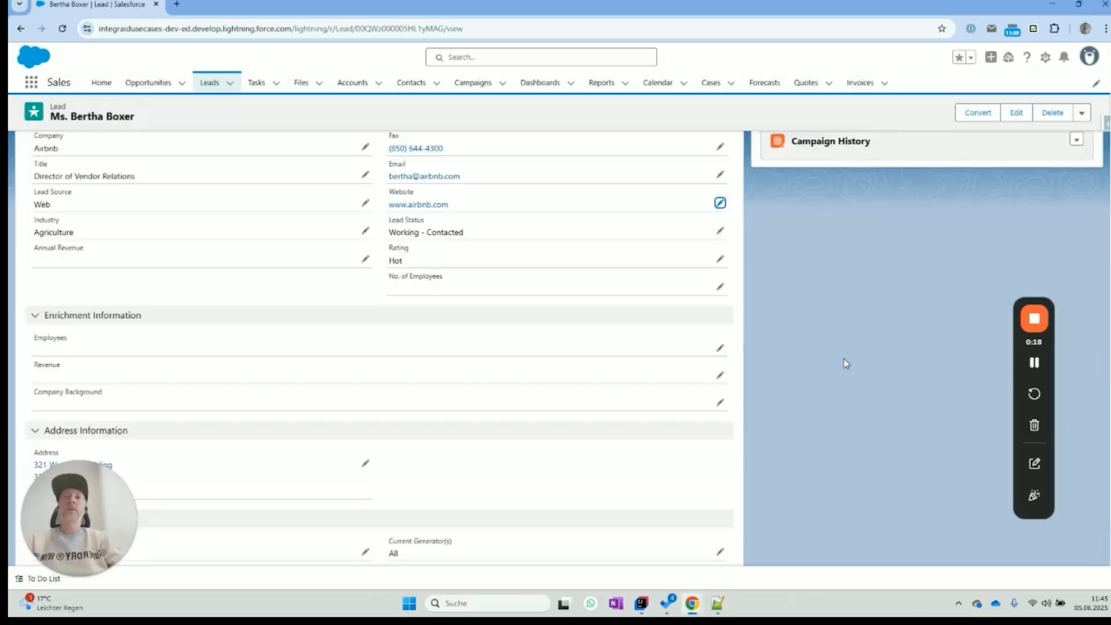
- Reload the lead record and check the Enrichment Information section in its details
scroll(803, 302, "down", 3)
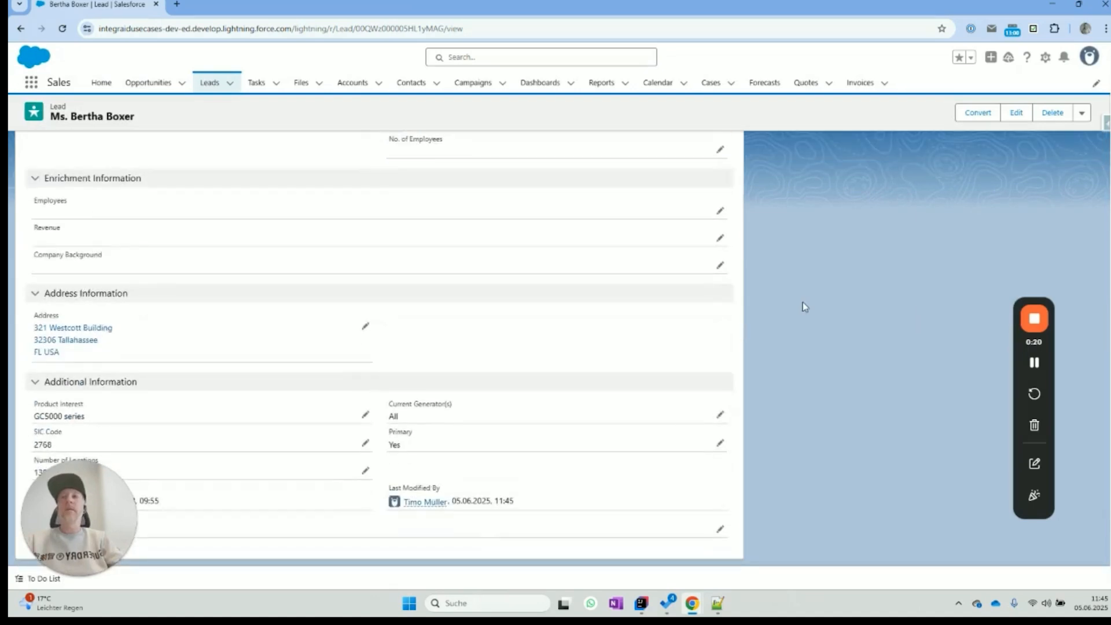
scroll(12, 181, "up", 1)
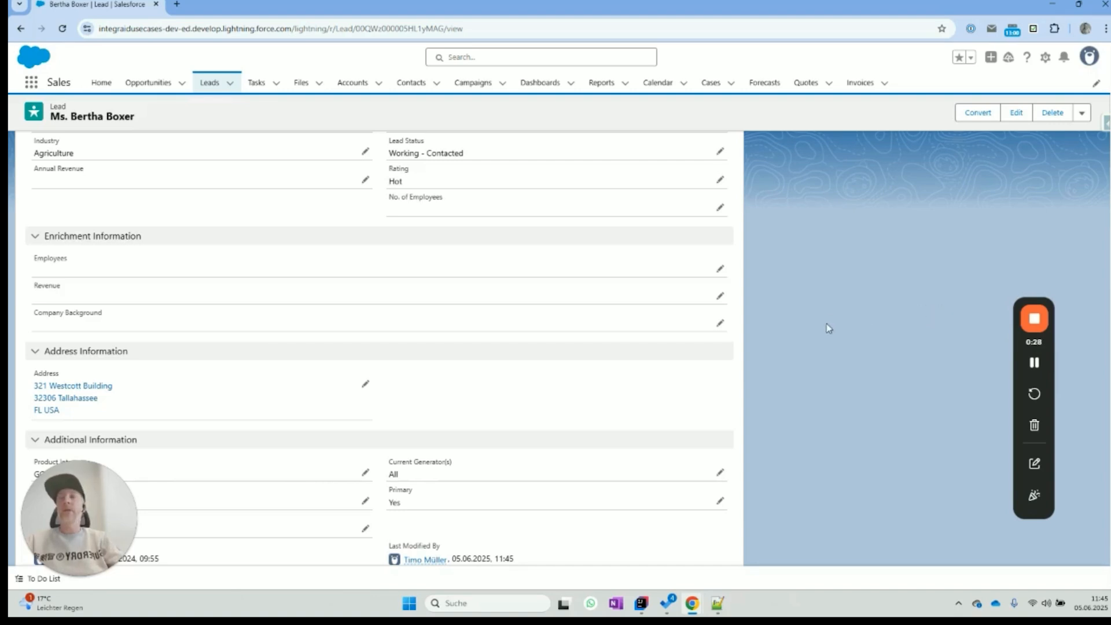
left_click(62, 30)
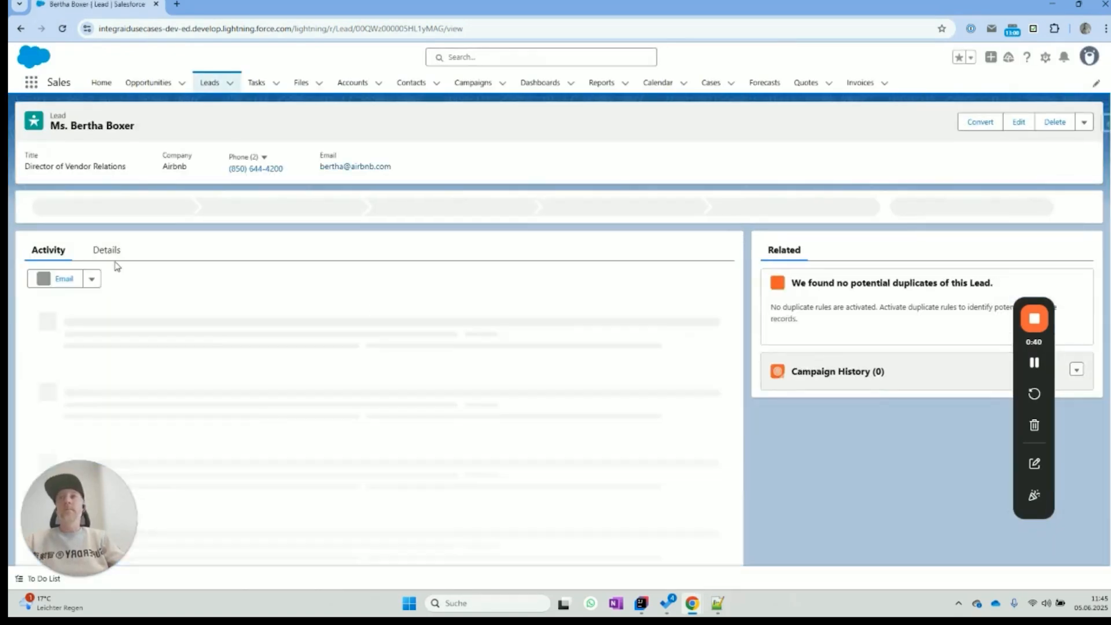
left_click(108, 250)
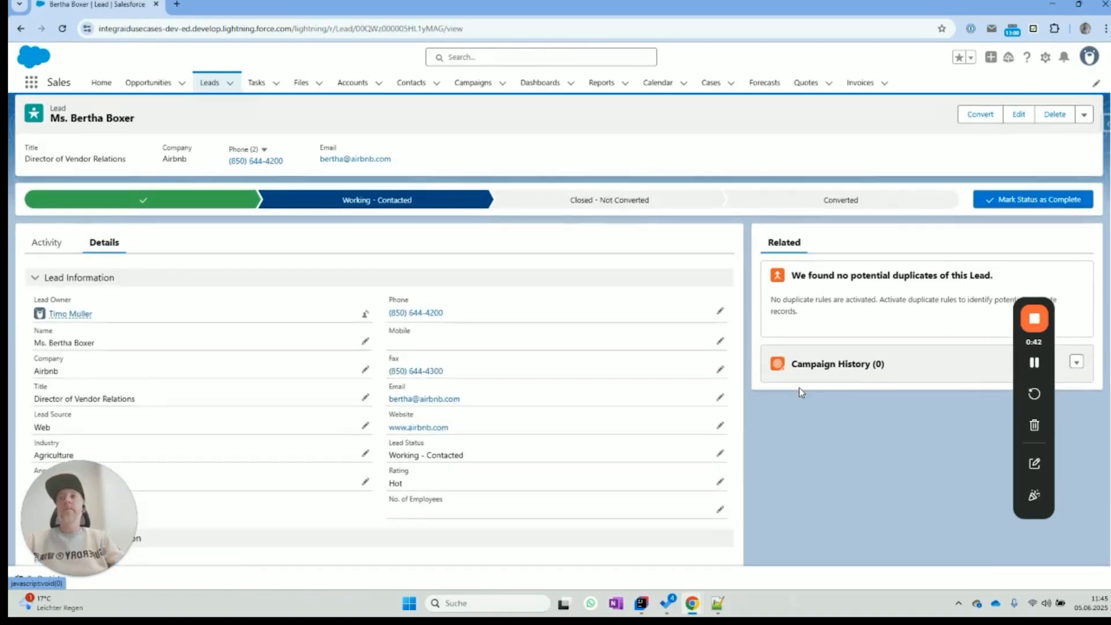
scroll(798, 388, "down", 5)
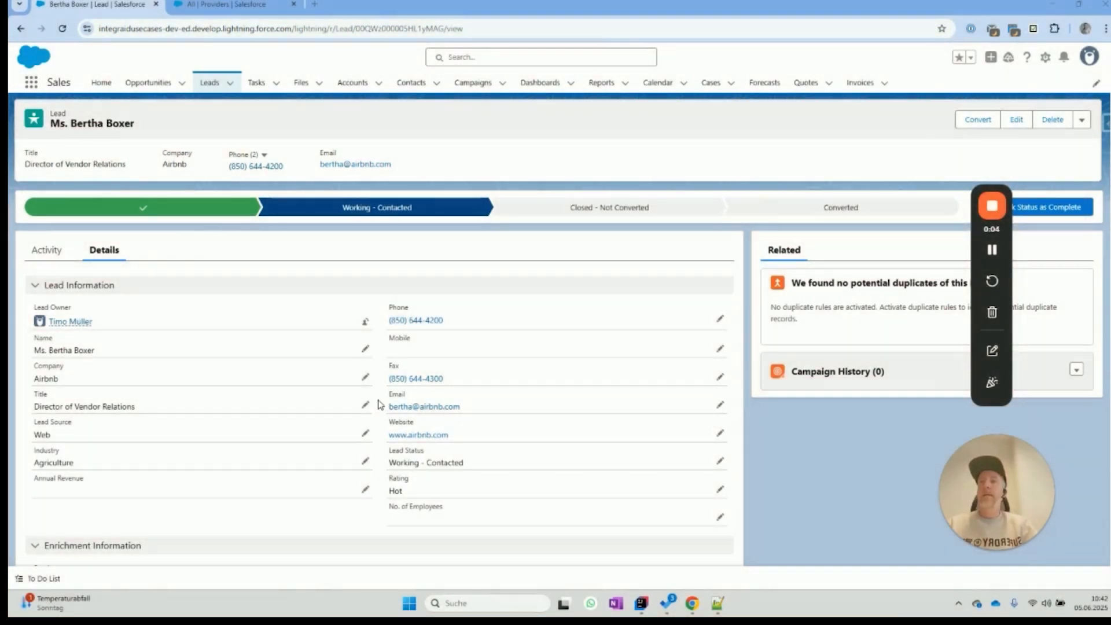
scroll(383, 405, "down", 4)
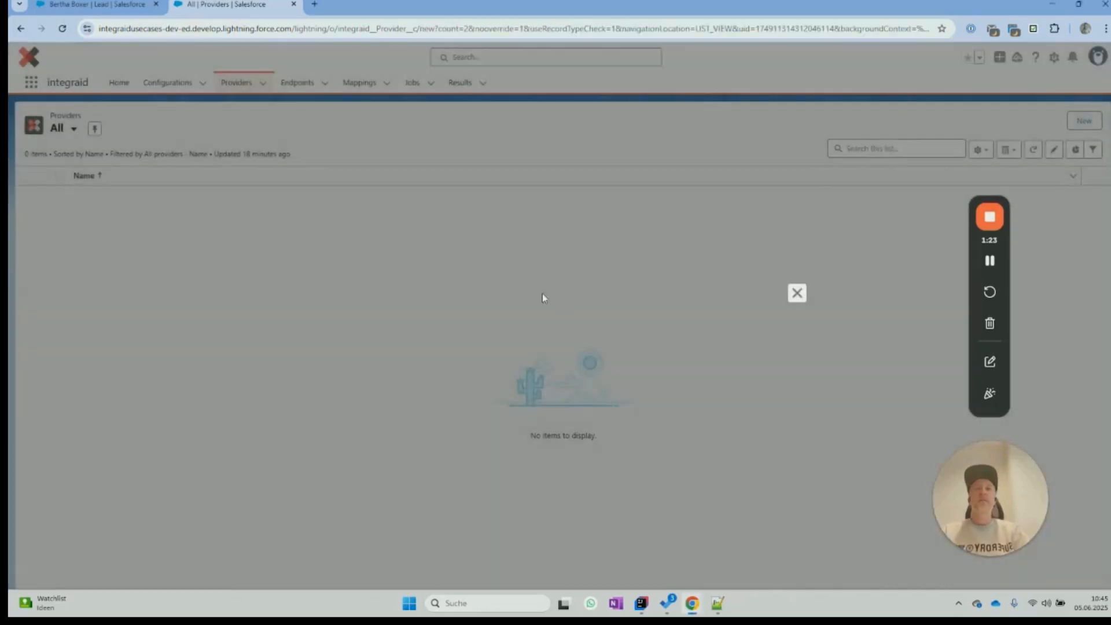
key("alt+Tab")
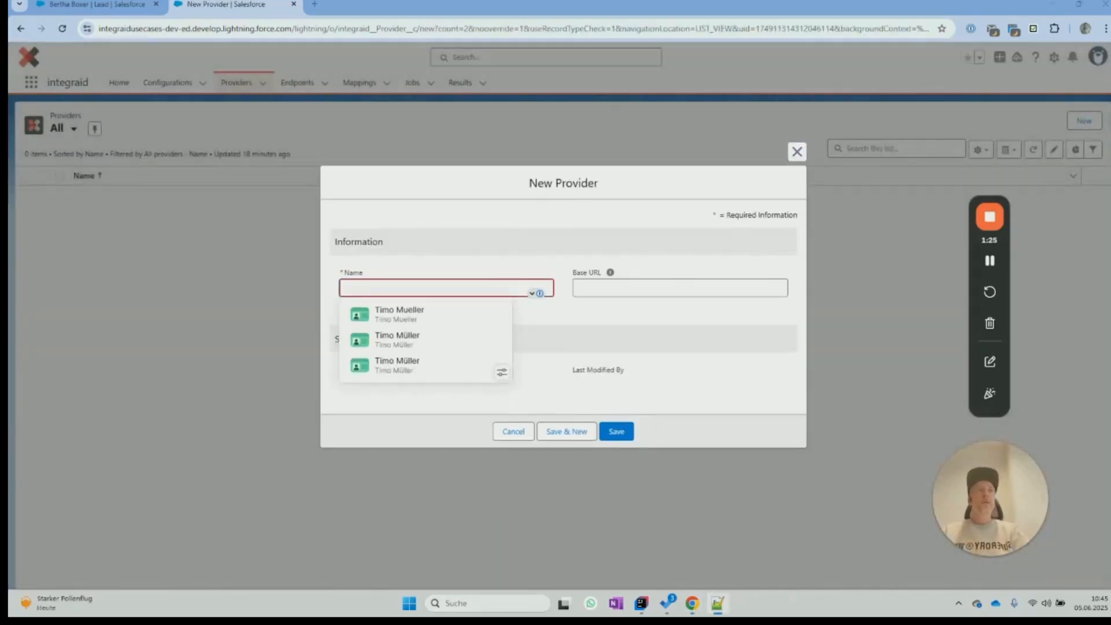
left_click(440, 288)
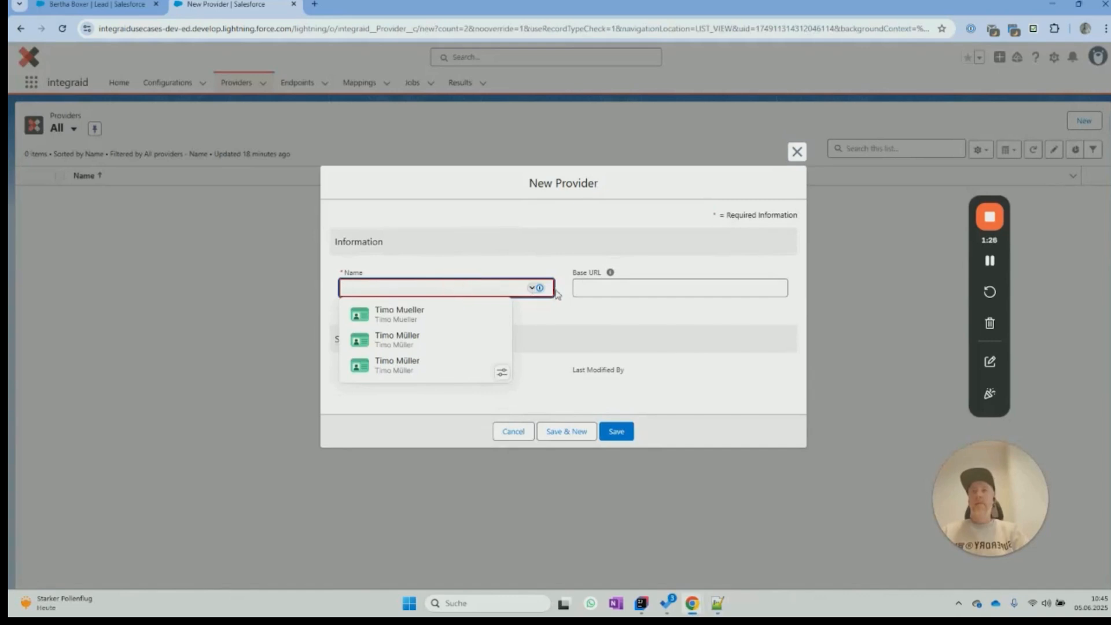
key("ctrl+v")
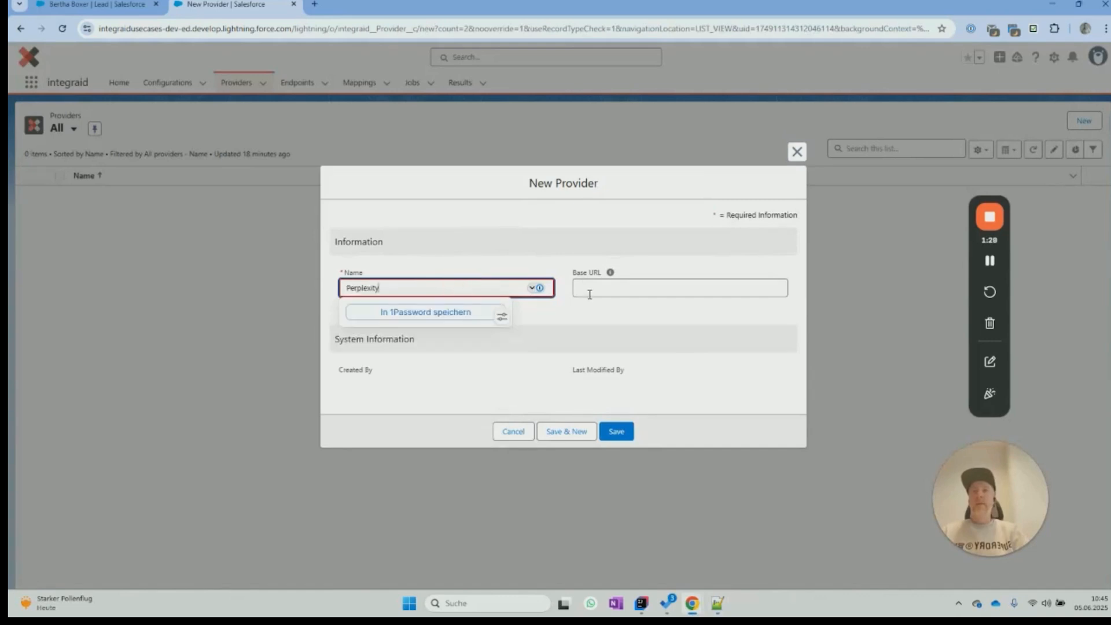
key("alt+Tab")
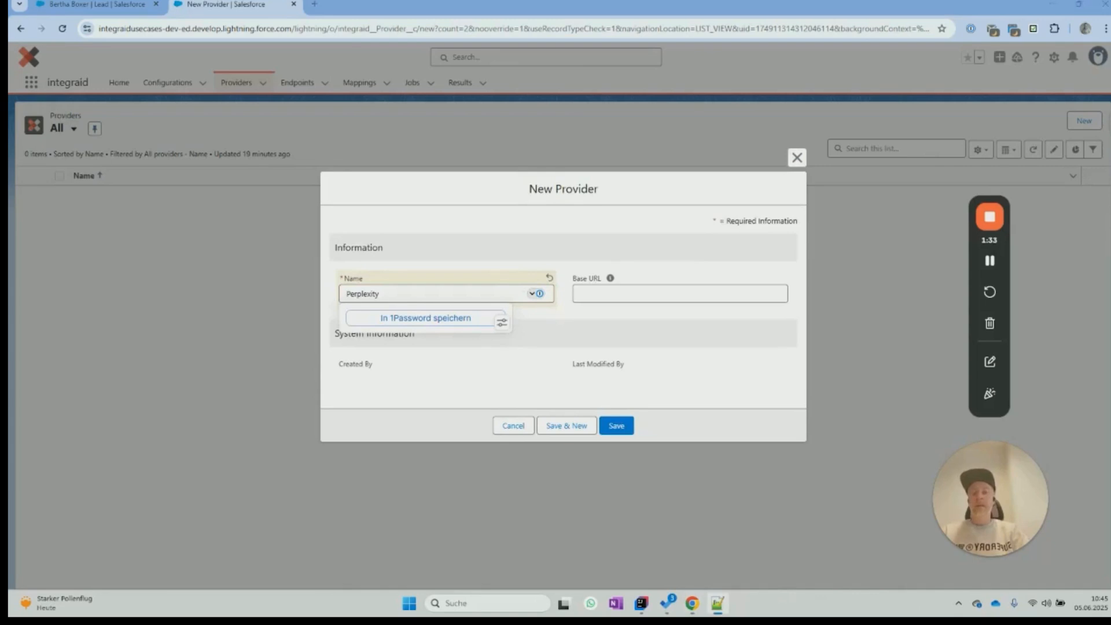
left_click(628, 294)
type("https://api.perplexity.ai")
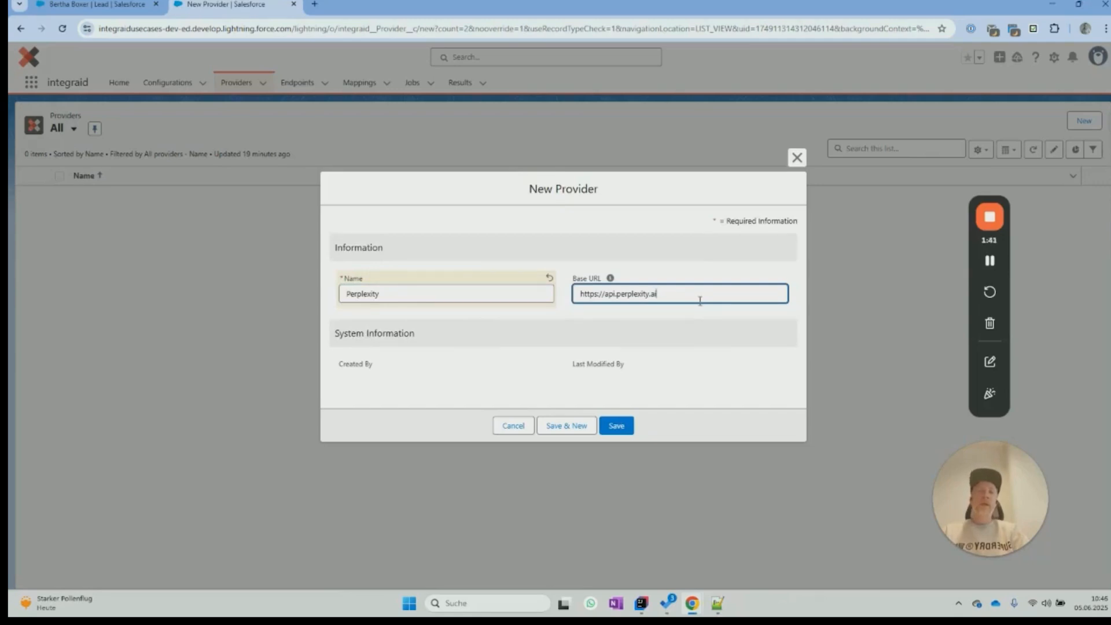
left_click(616, 431)
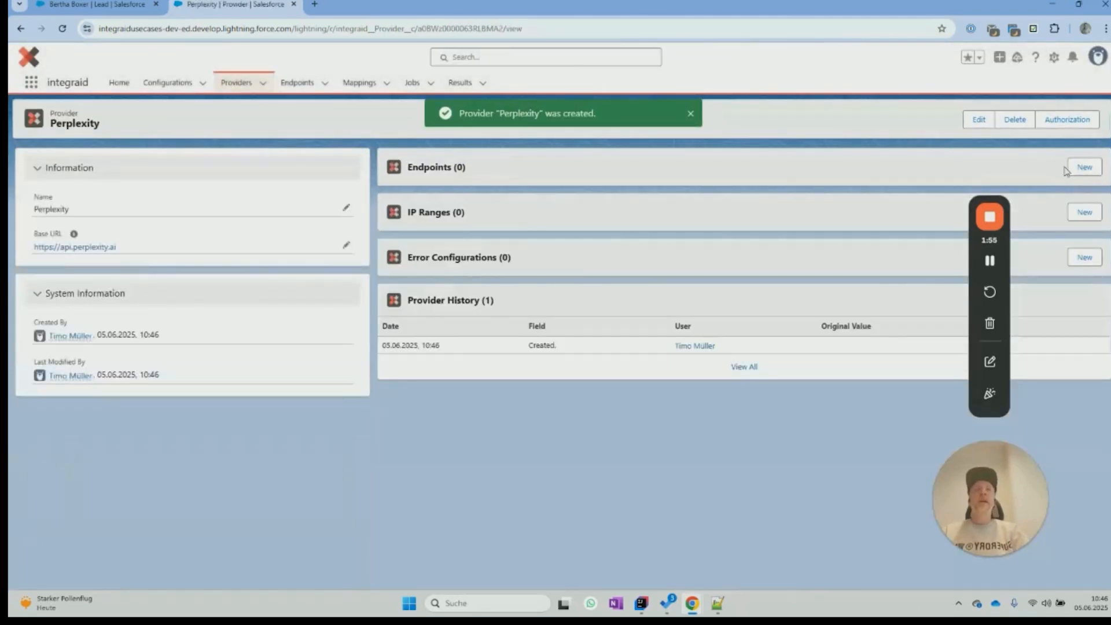
- Configure the Perplexity provider's authorization as type Token with the header Authorization and the header prefix Bearer
left_click(1074, 123)
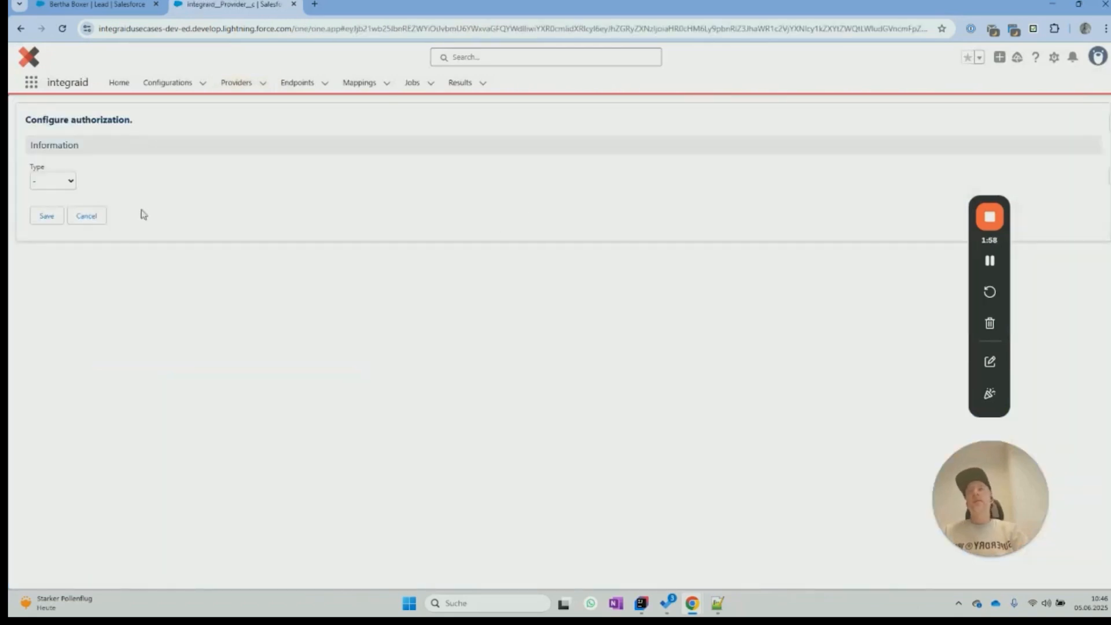
left_click(65, 184)
left_click(65, 241)
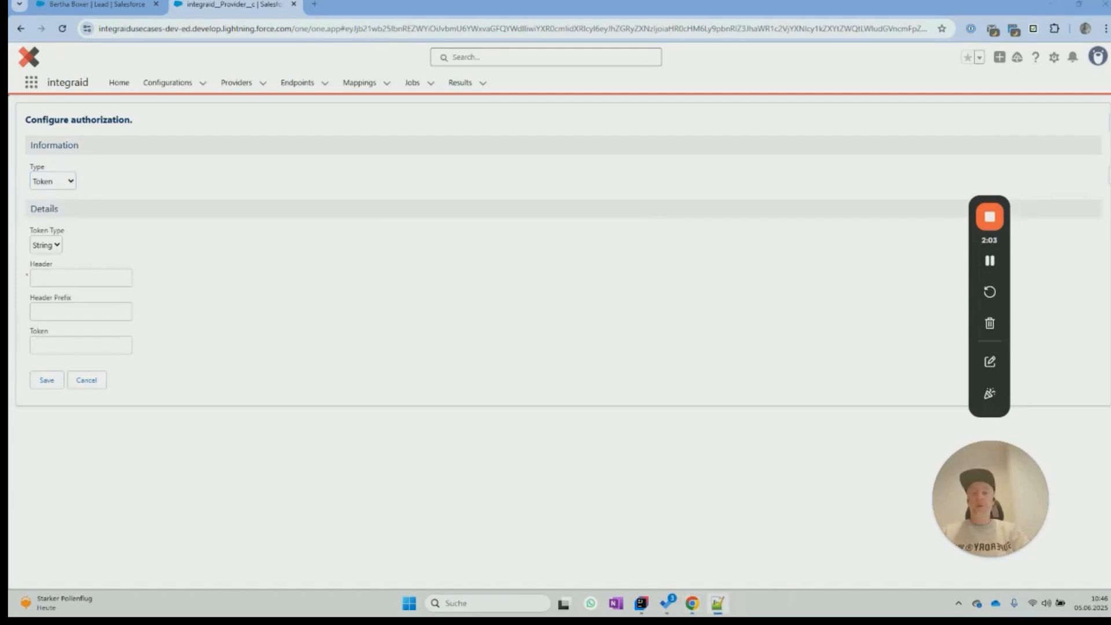
left_click(45, 276)
key("ctrl+v")
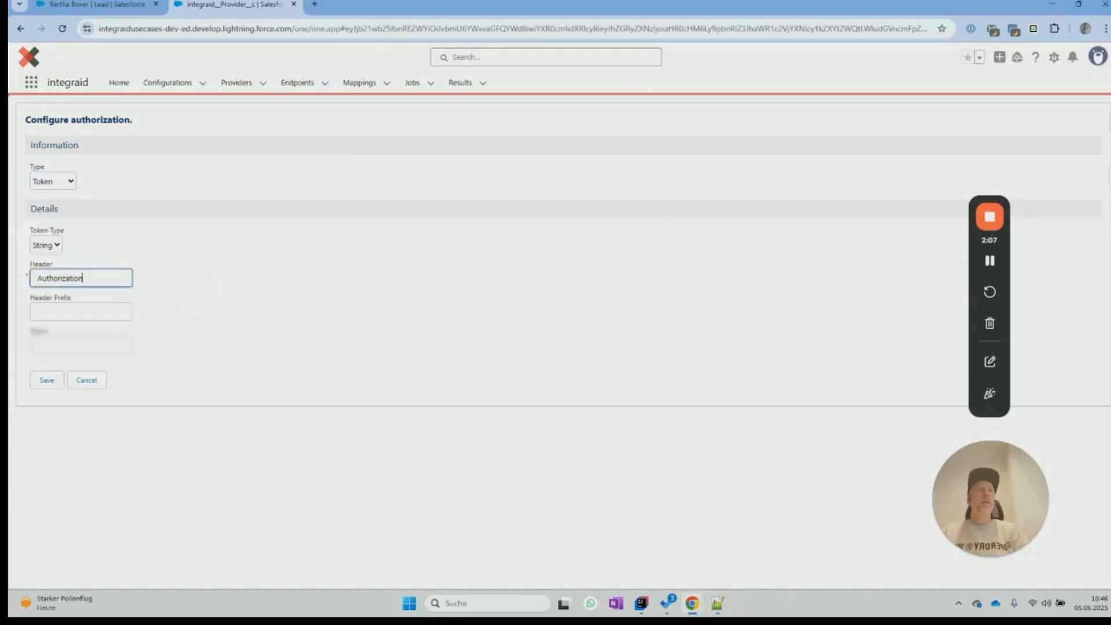
left_click(106, 308)
type("Bearer")
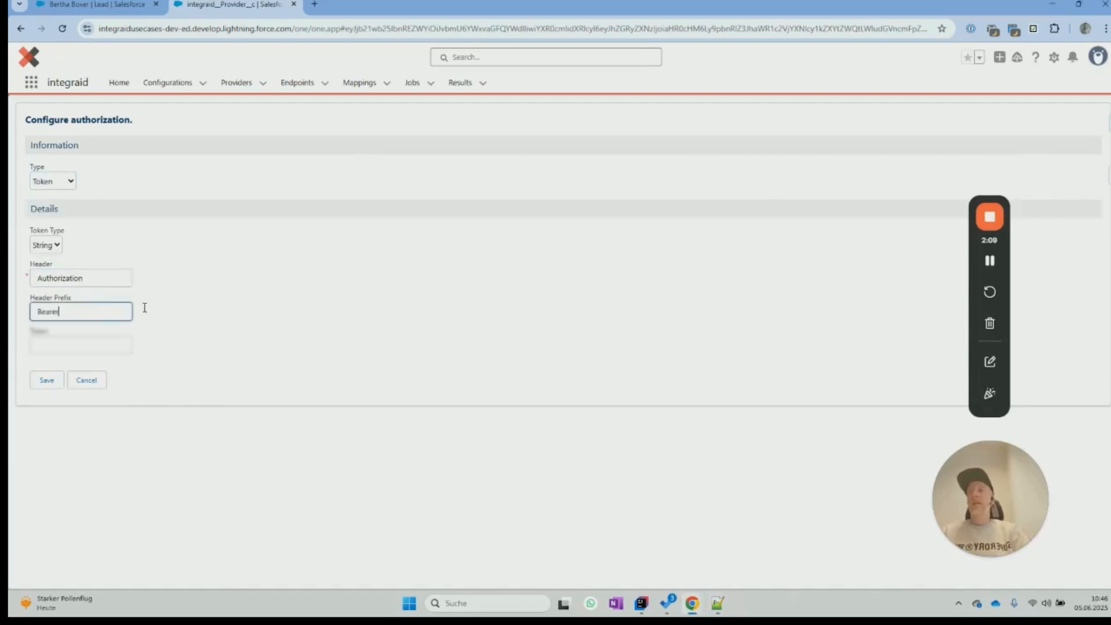
- Paste the API token into the authorization's Token field and save the authorization
key("Tab")
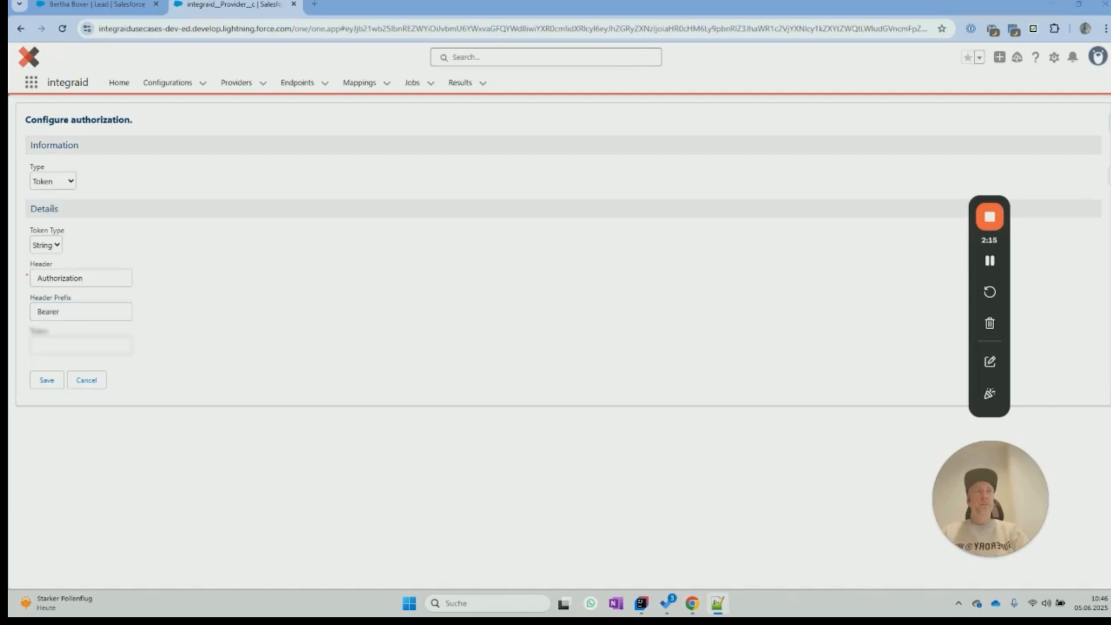
left_click(96, 347)
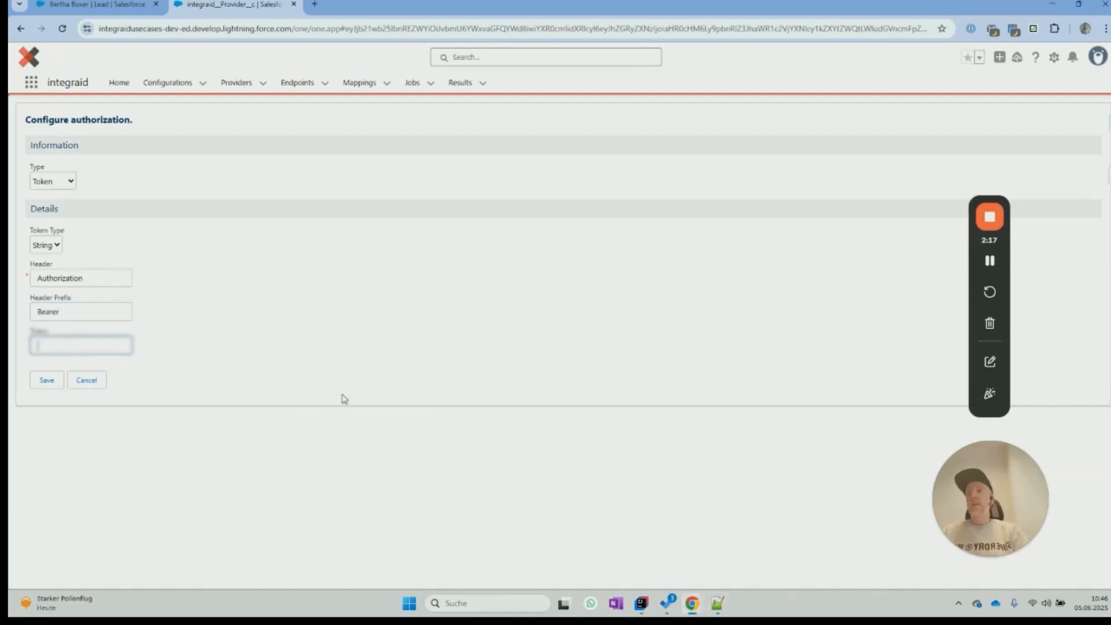
key("ctrl+v")
left_click(39, 382)
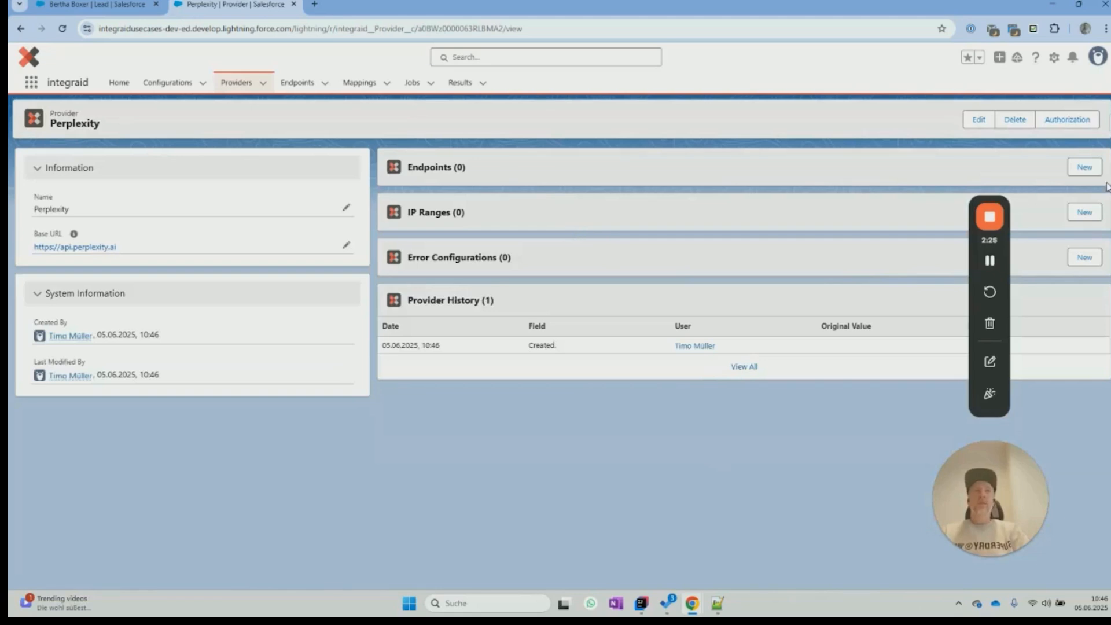
- Create an endpoint named Chat Completions for the Perplexity provider with method POST and URL chat/completions, and save it
left_click(1086, 167)
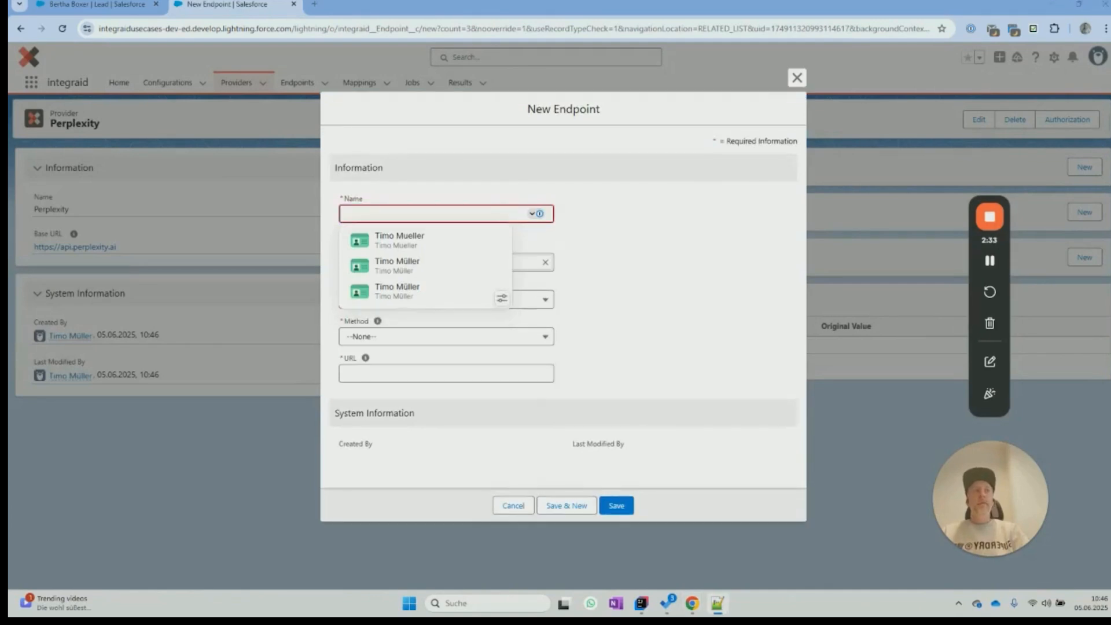
left_click(417, 213)
key("ctrl+v")
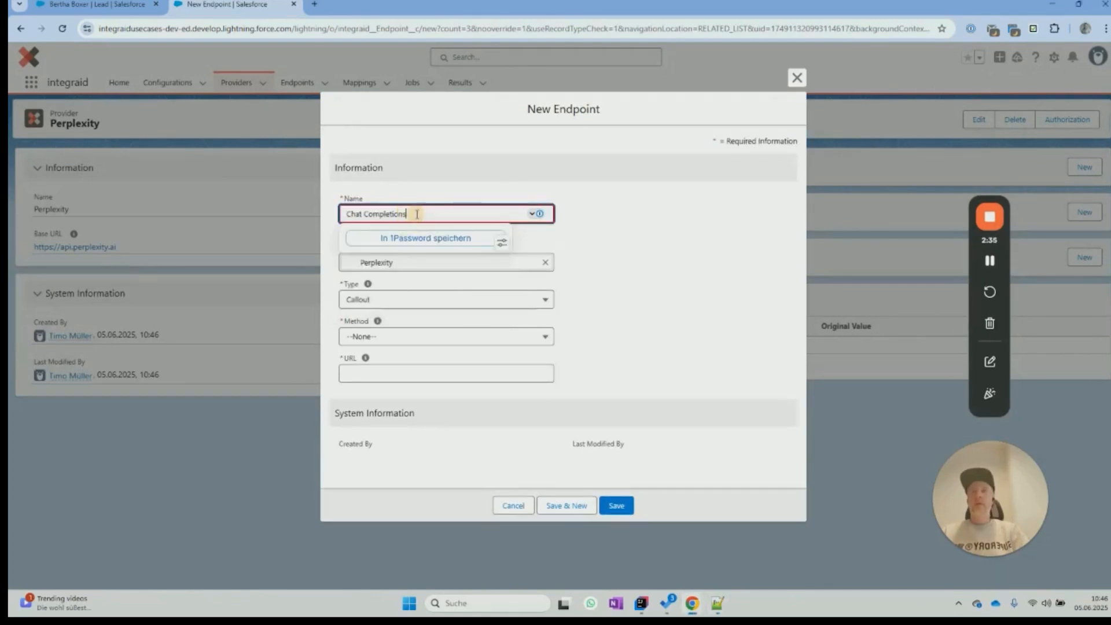
left_click(697, 217)
left_click(422, 327)
left_click(405, 428)
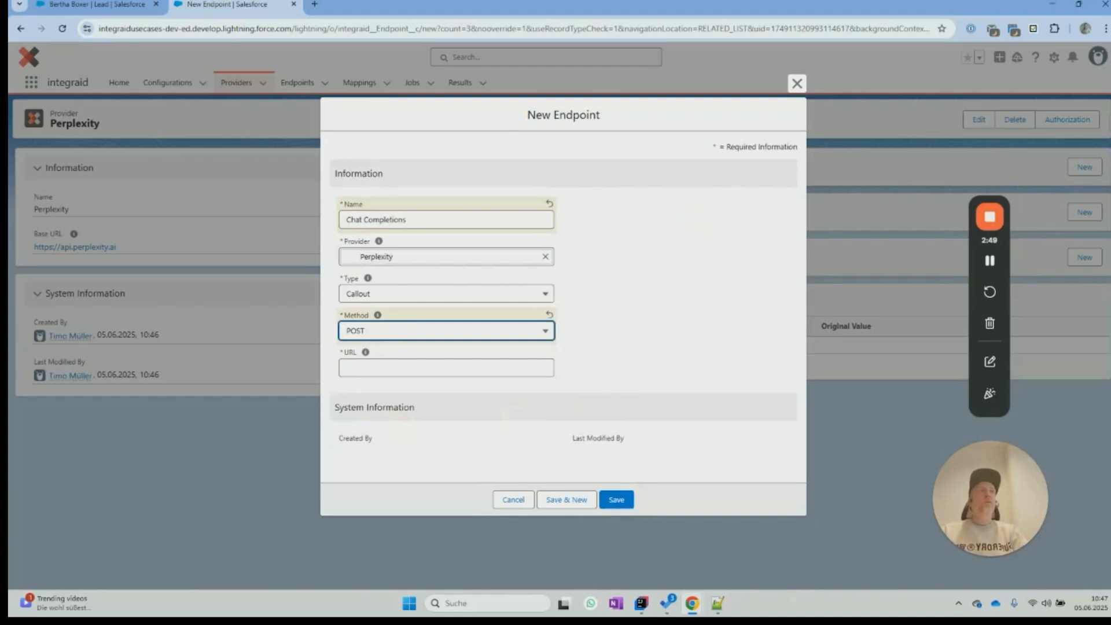
key("alt+Tab")
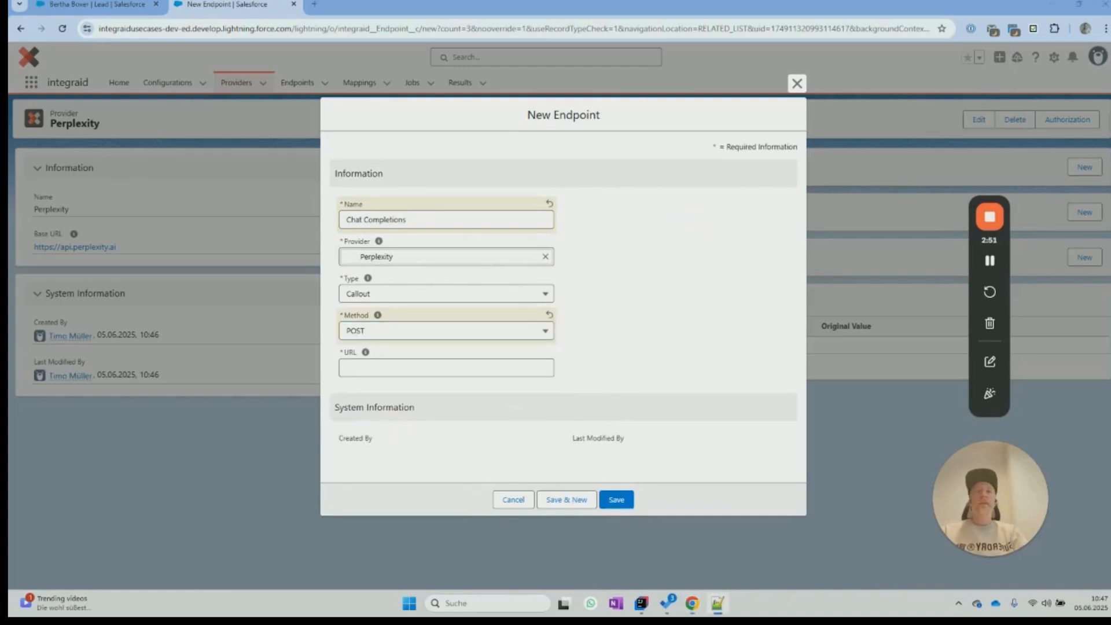
left_click(526, 367)
type("chat/completions")
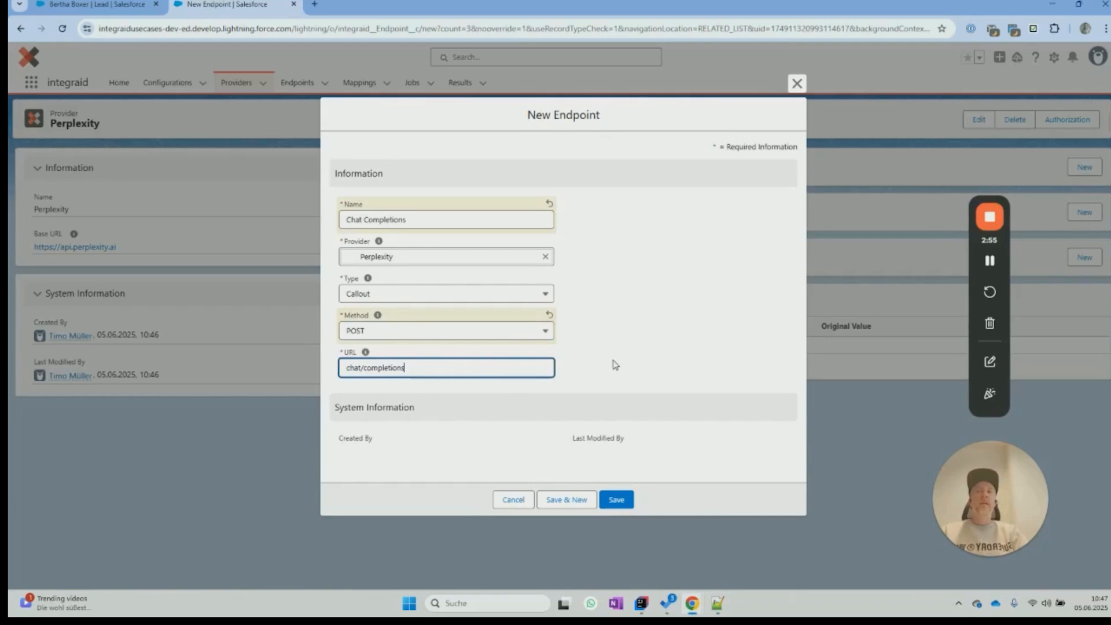
left_click(617, 501)
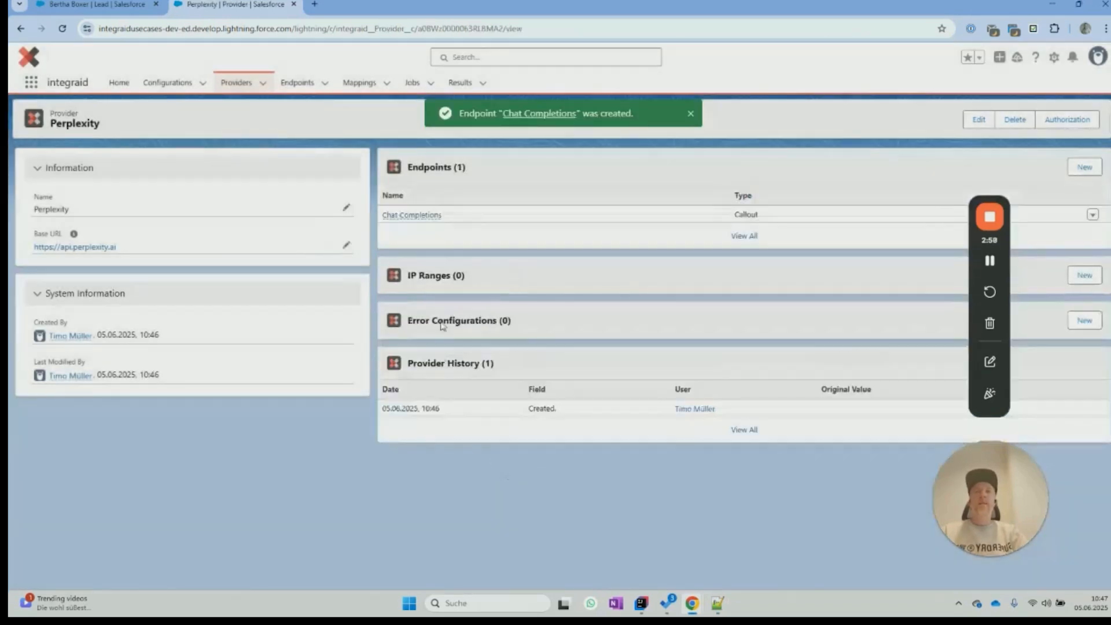
- Open the attribute configuration of the Chat Completions endpoint for the direction Outbound and the location Body
left_click(431, 218)
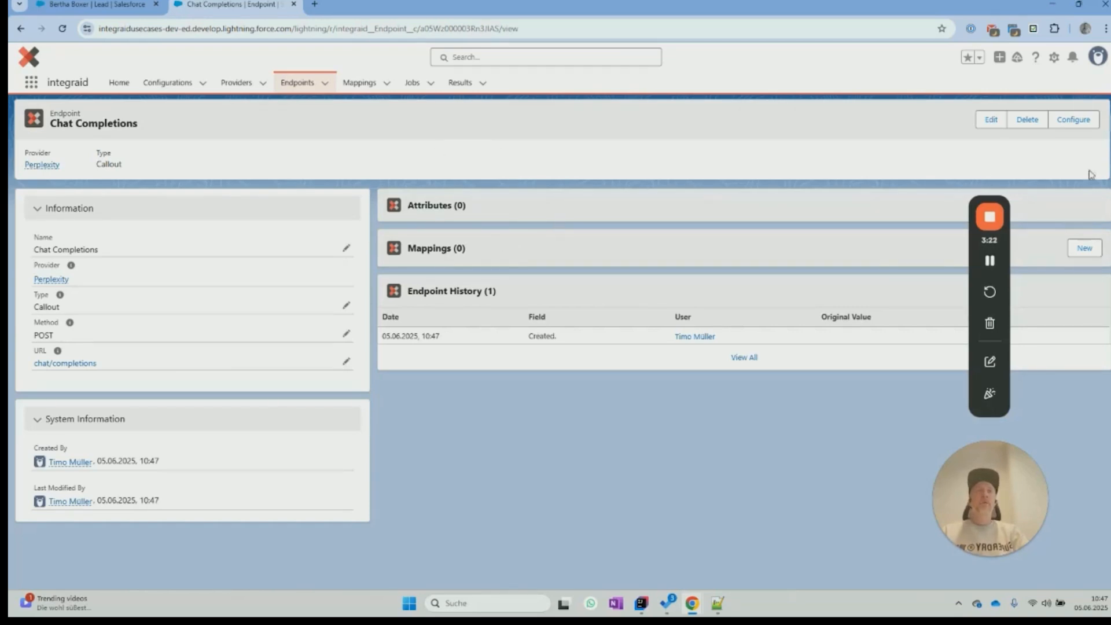
left_click(1071, 122)
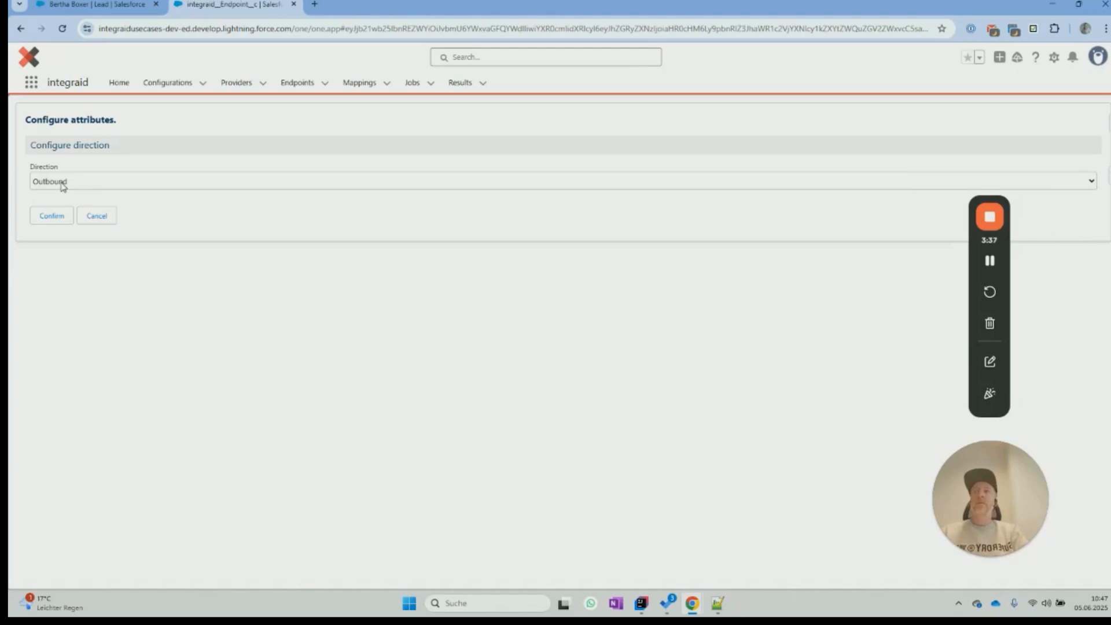
left_click(52, 217)
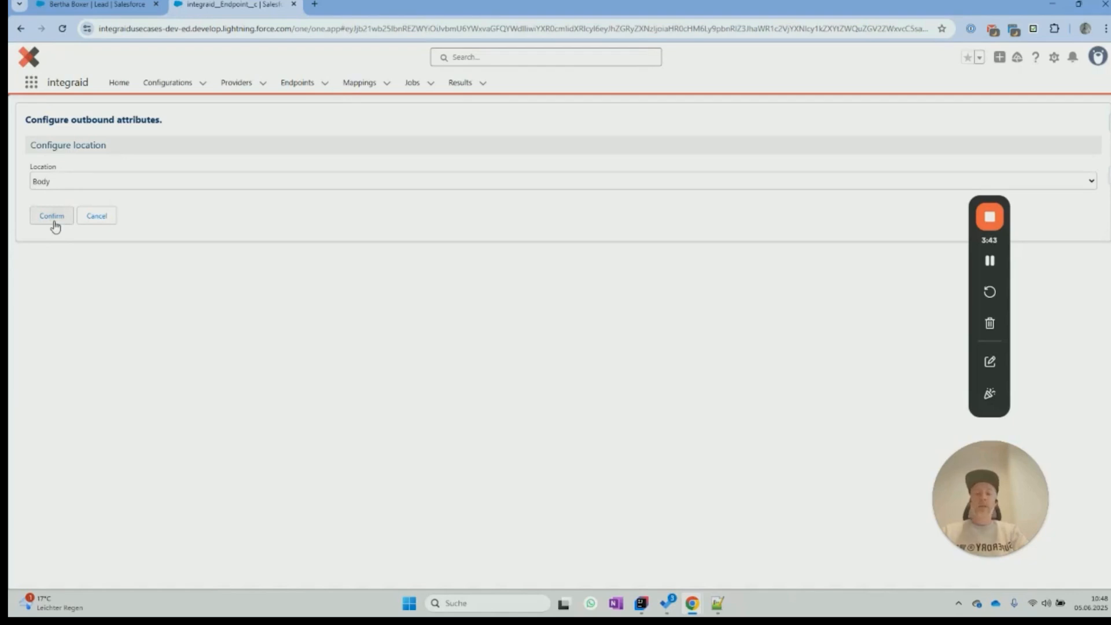
left_click(66, 183)
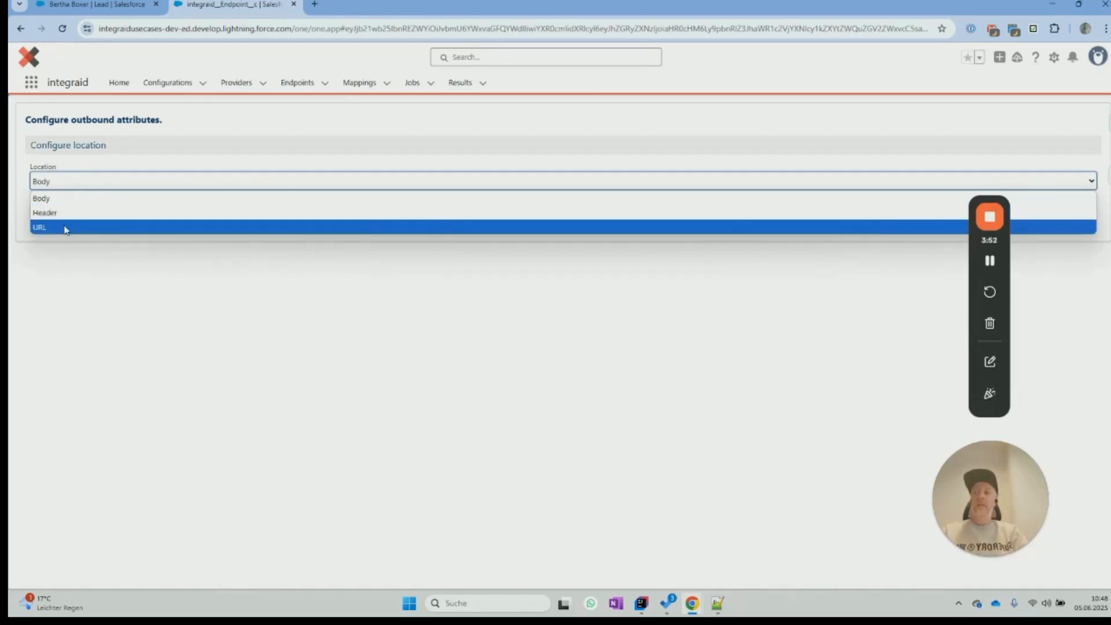
left_click(65, 202)
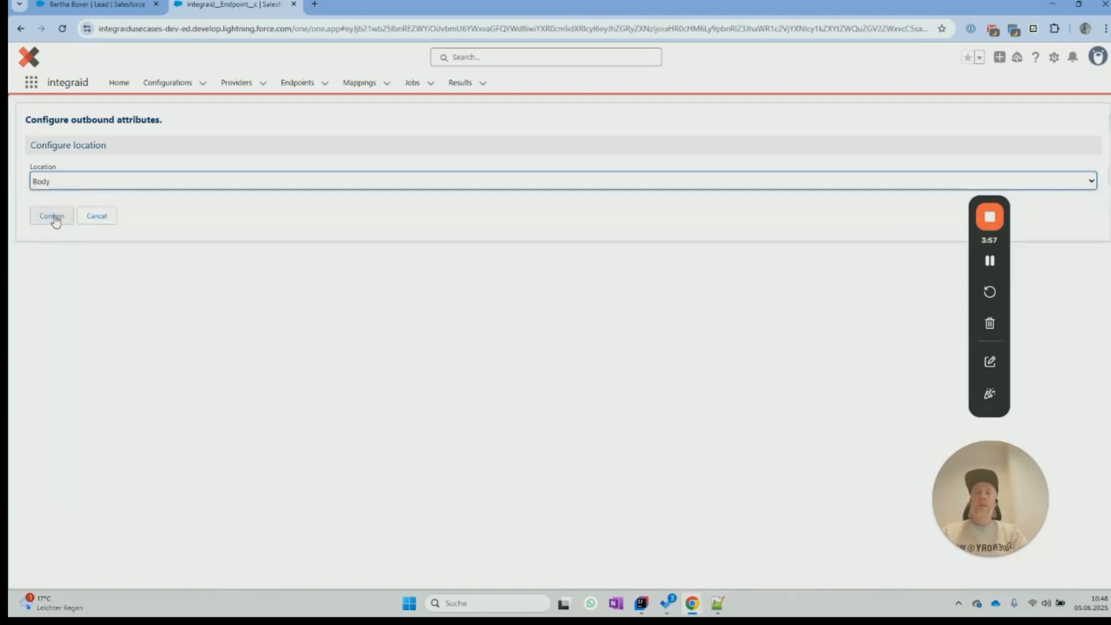
left_click(55, 218)
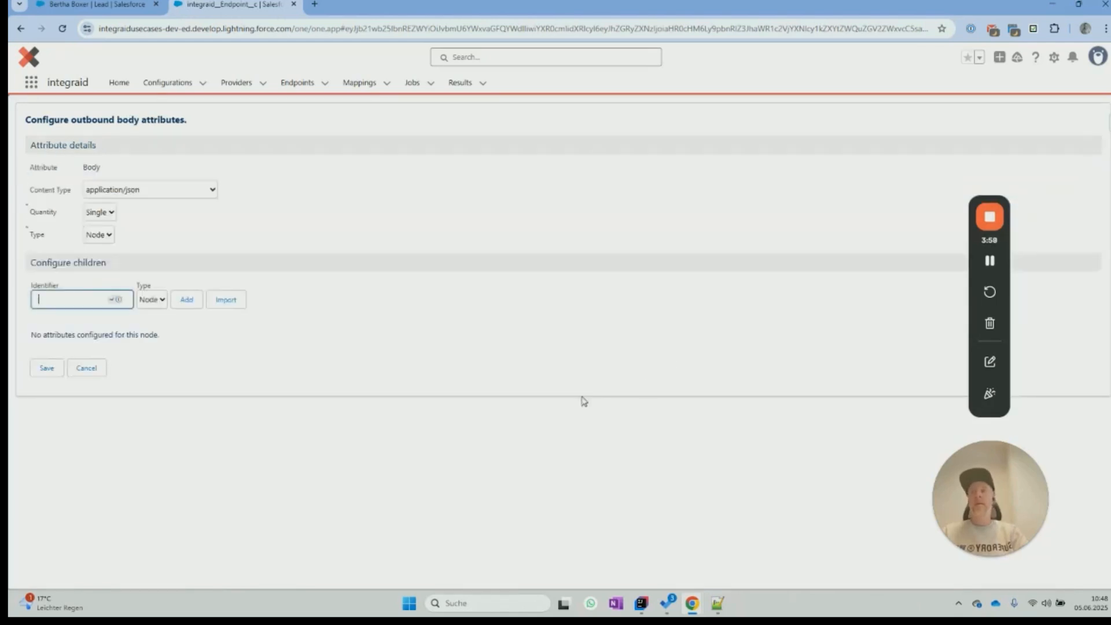
left_click(489, 236)
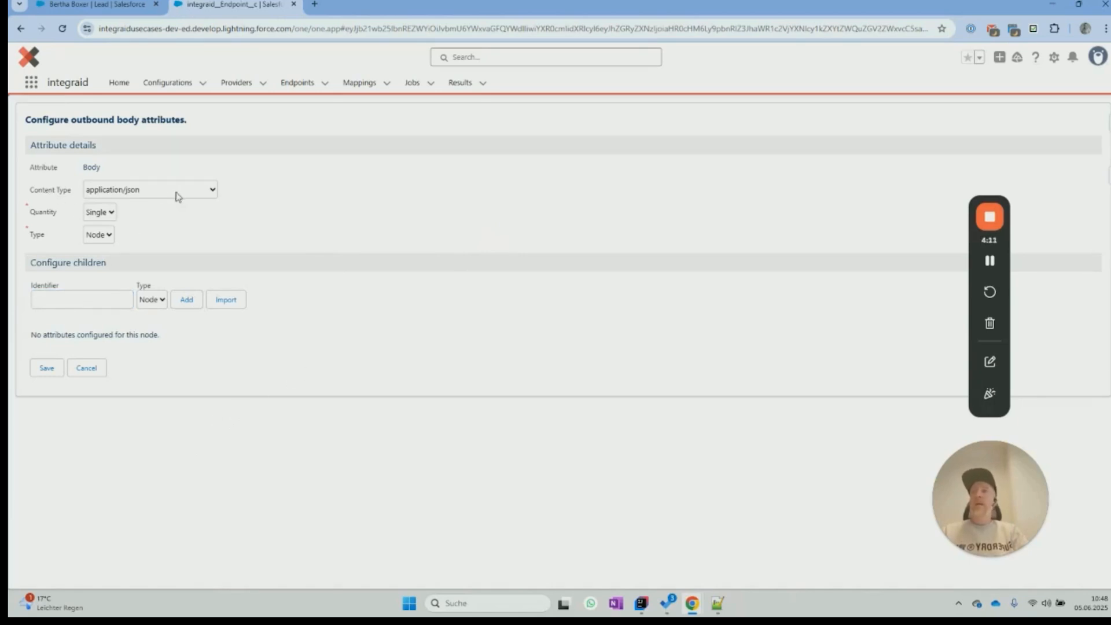
- Import the outbound body attributes from a sample JSON request with messages (content, role user) and model llama-3.1-sonar-large-128k-online, and save them
left_click(226, 300)
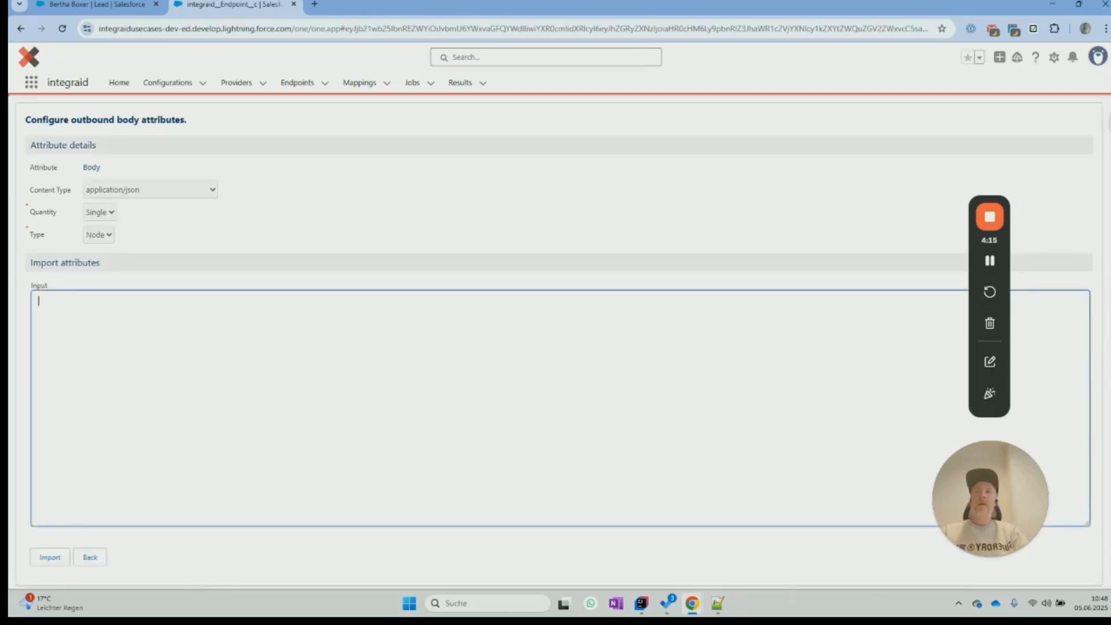
key("alt+Tab")
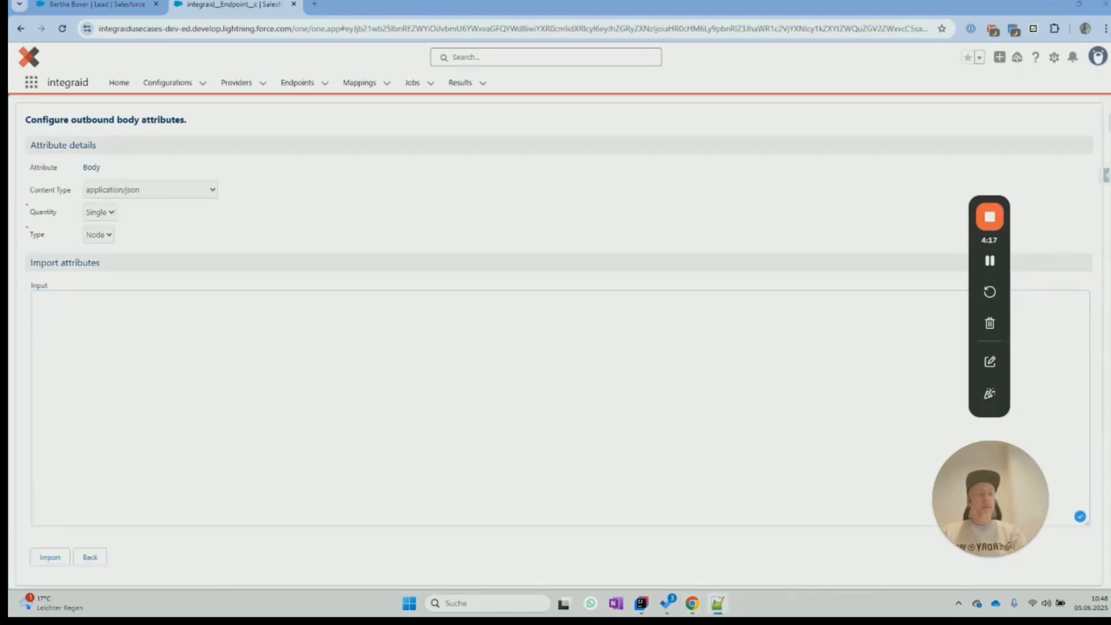
left_click(353, 349)
type("{\"messages\":[{\"content\":\"Was macht sedus.com und welches CRM setzen sie ein. Maximal 200 Wörter.\",\"role\":\"user\"}],\"model\":\"llama-3.1-sonar-large-128k-online\"}")
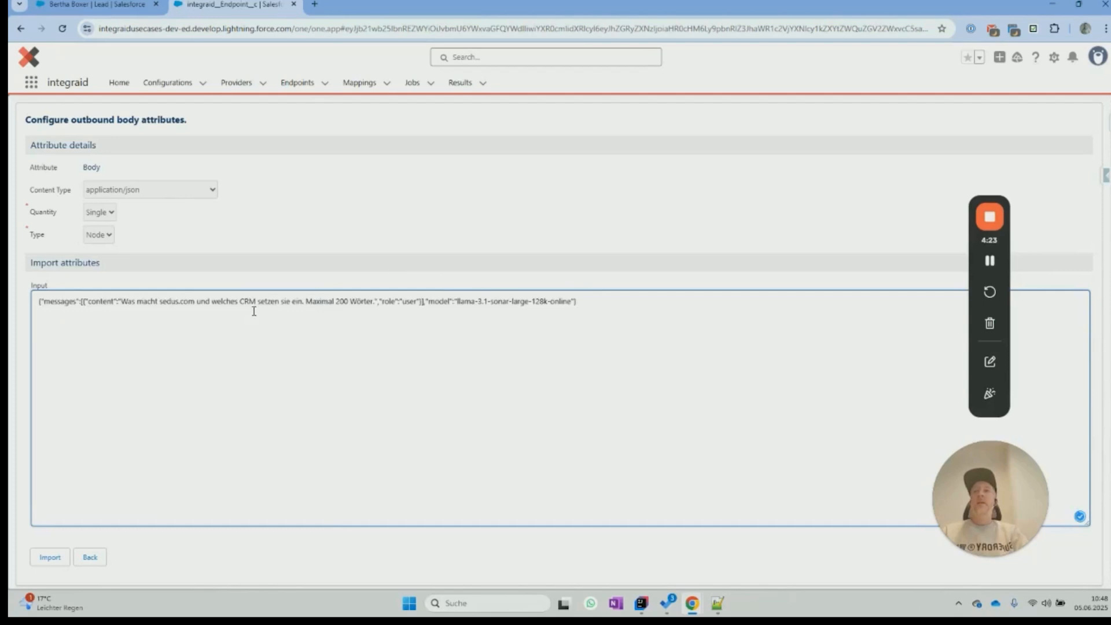
left_click(49, 558)
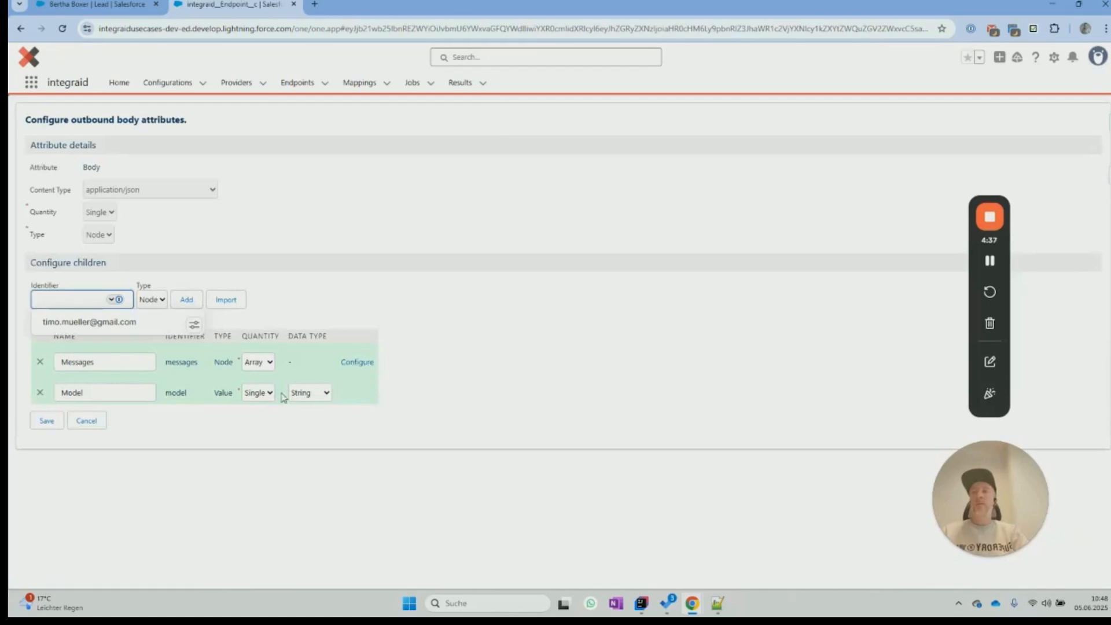
left_click(454, 380)
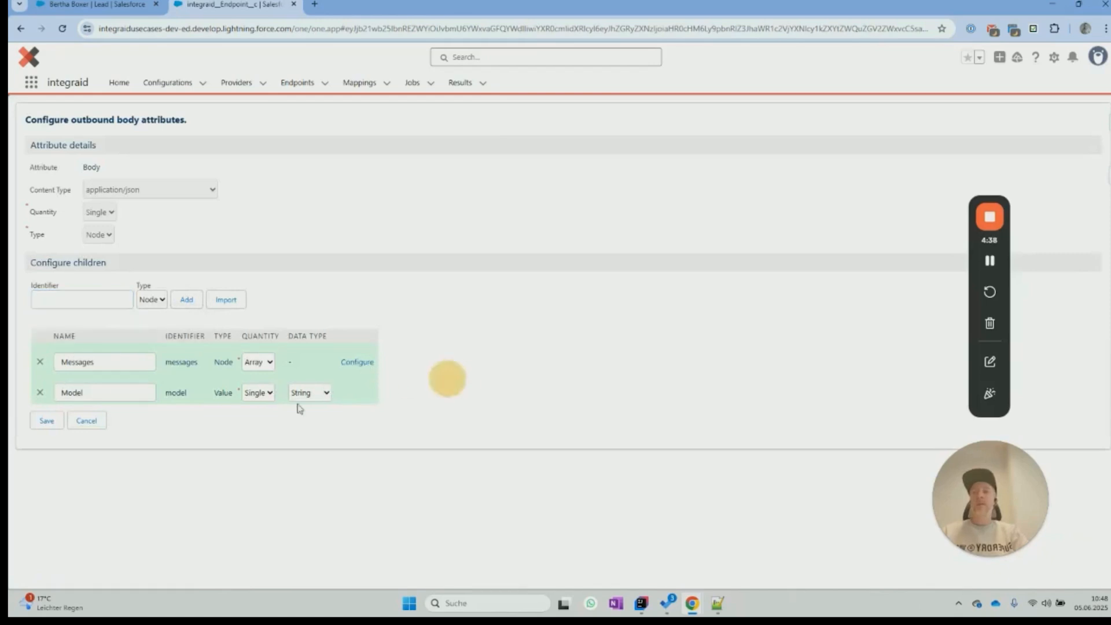
left_click(47, 420)
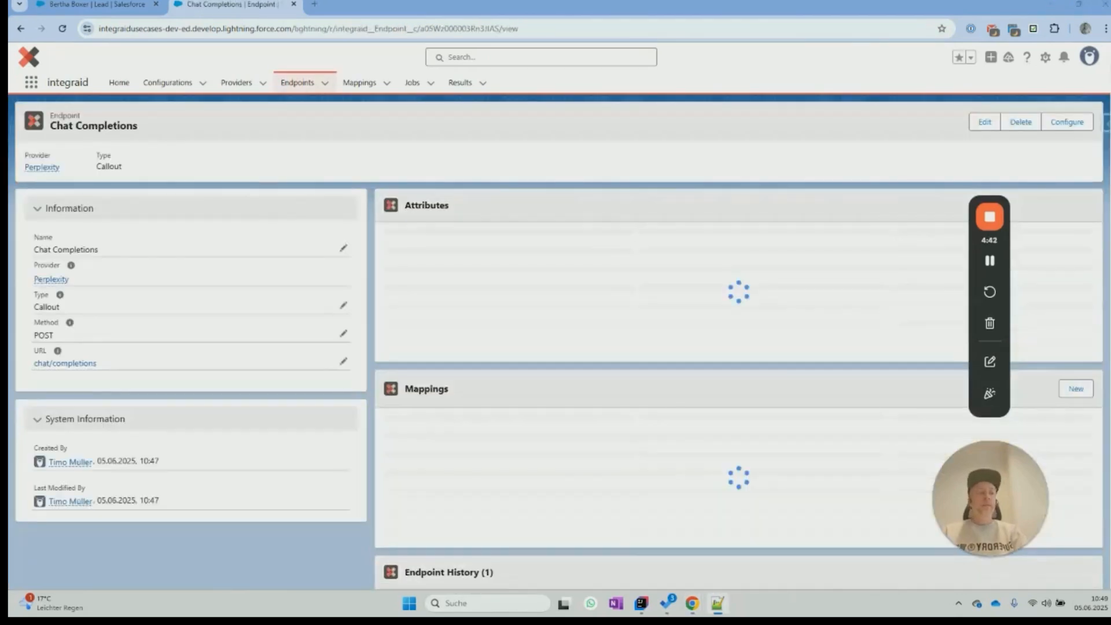
- Open the Chat Completions endpoint's attribute configuration for the direction Inbound and the location Body
left_click(1073, 120)
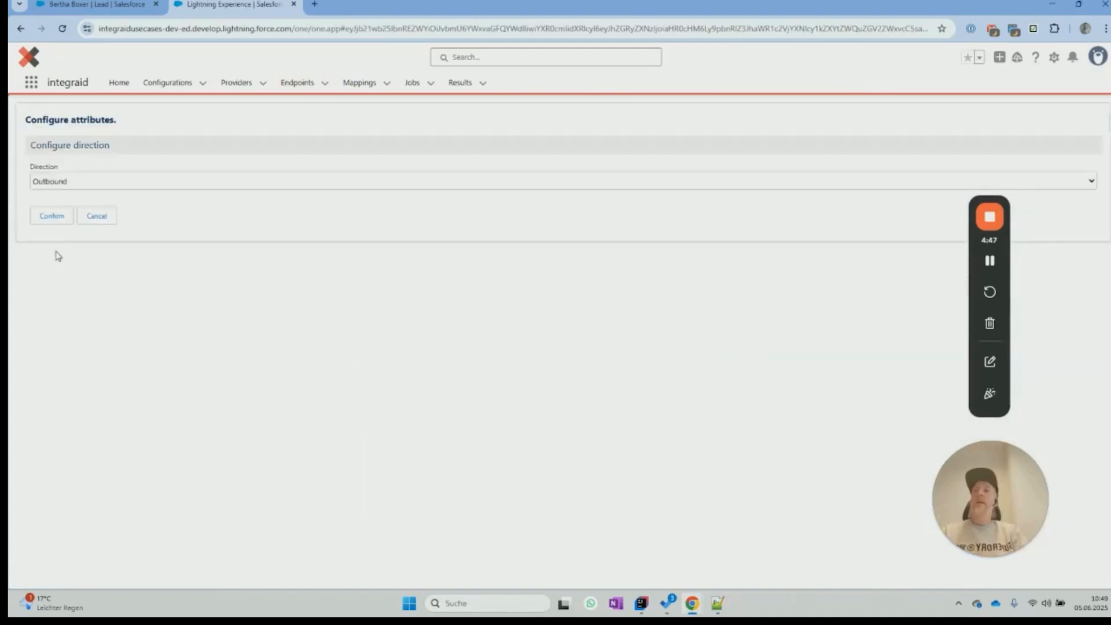
left_click(57, 185)
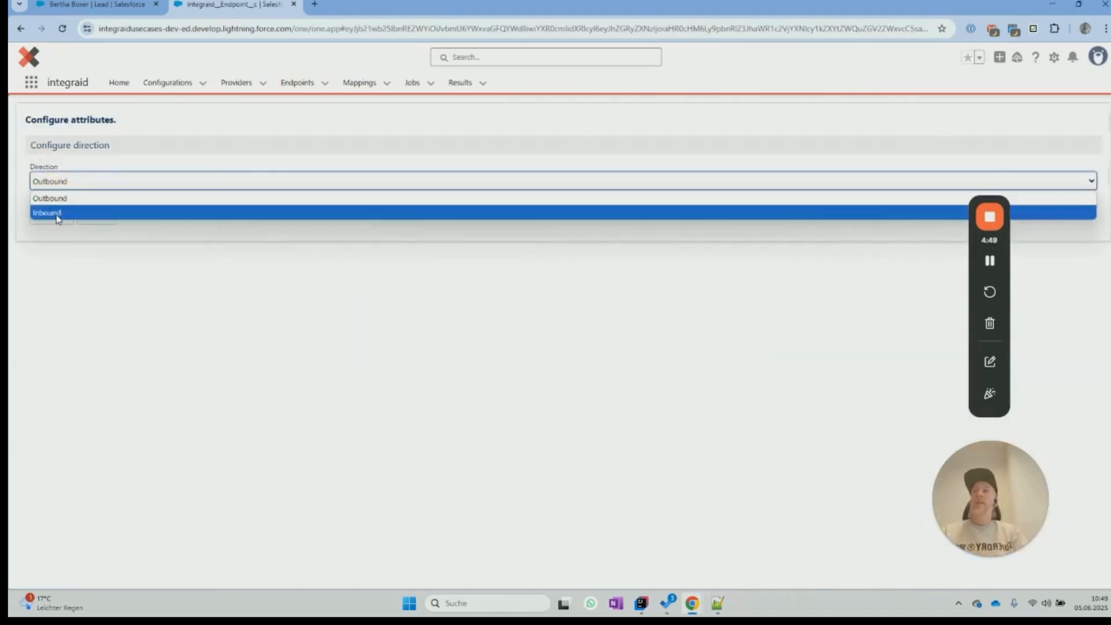
left_click(56, 214)
left_click(53, 223)
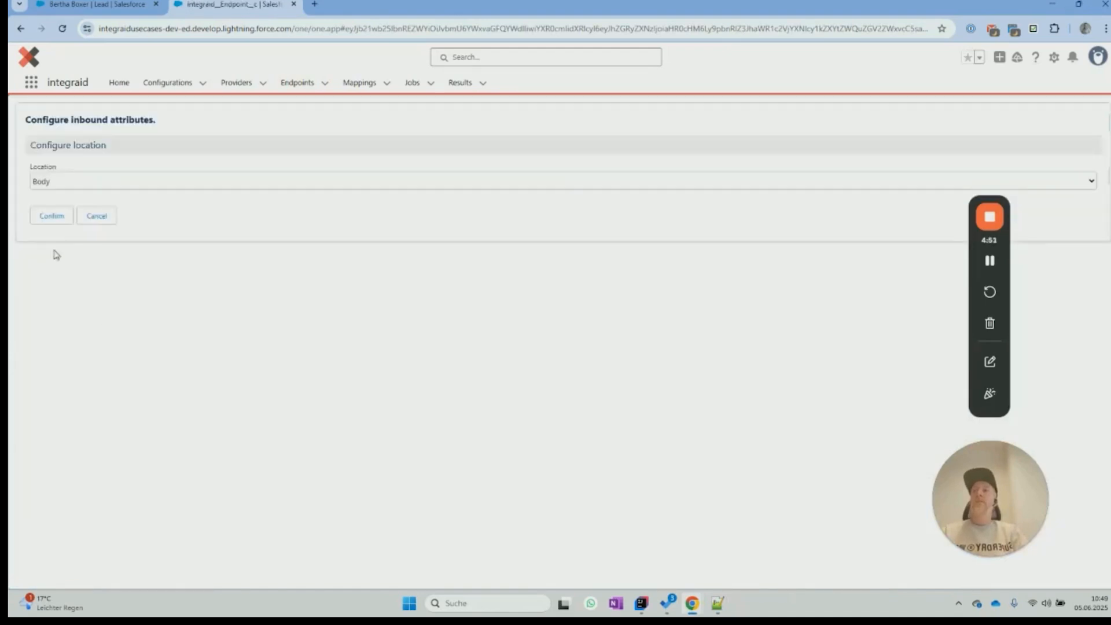
left_click(53, 220)
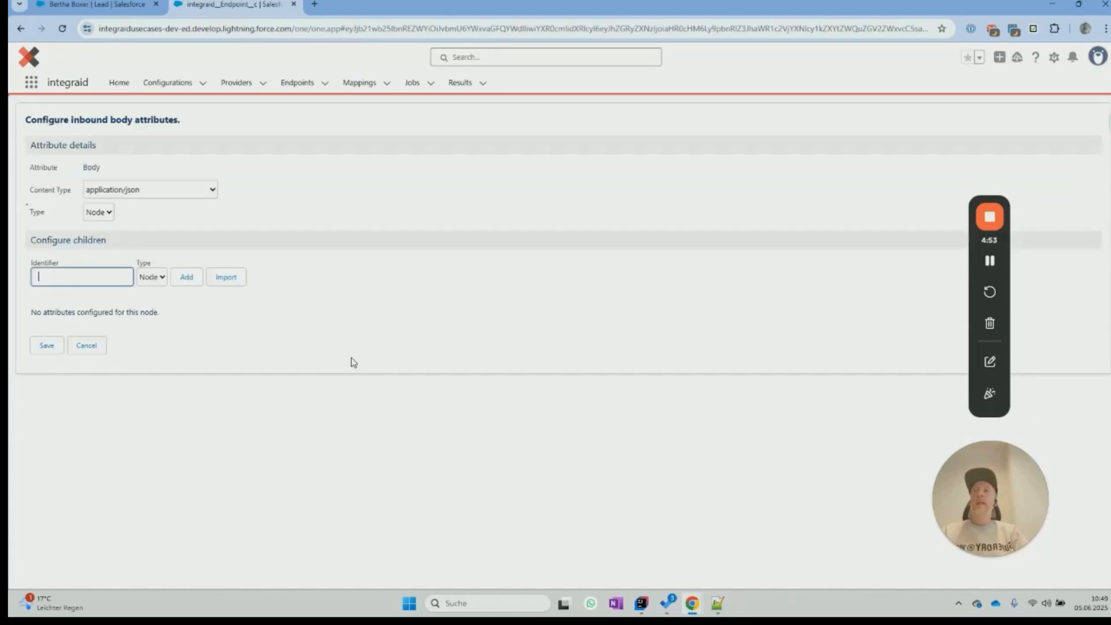
- Import the inbound body attributes from the copied sample JSON response of a chat completion, and save them
left_click(227, 279)
left_click(110, 317)
key("ctrl+v")
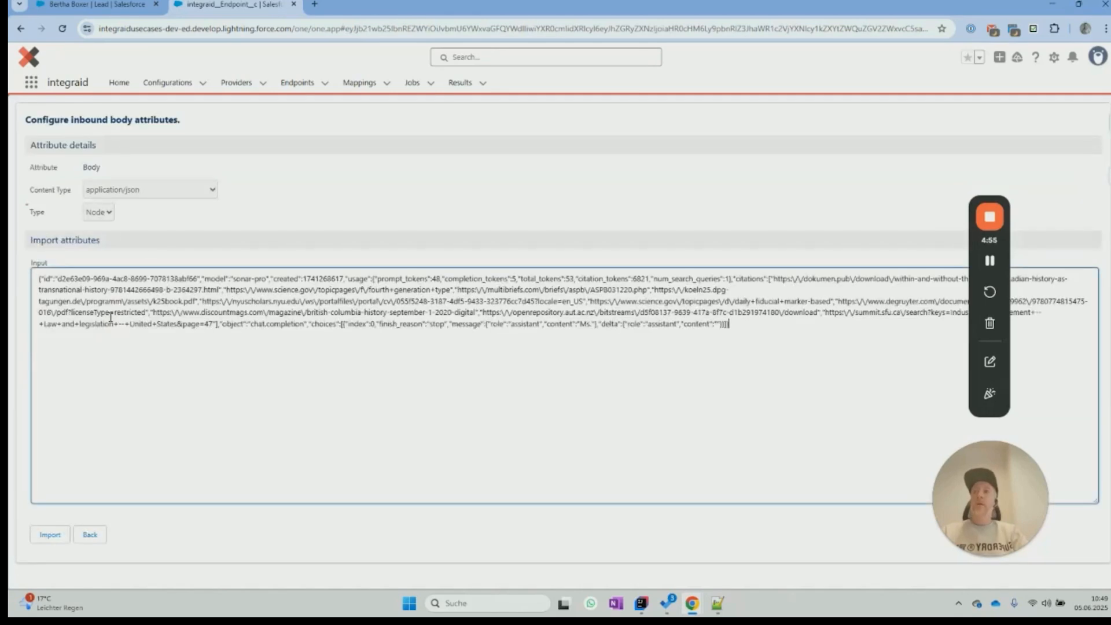
left_click(50, 535)
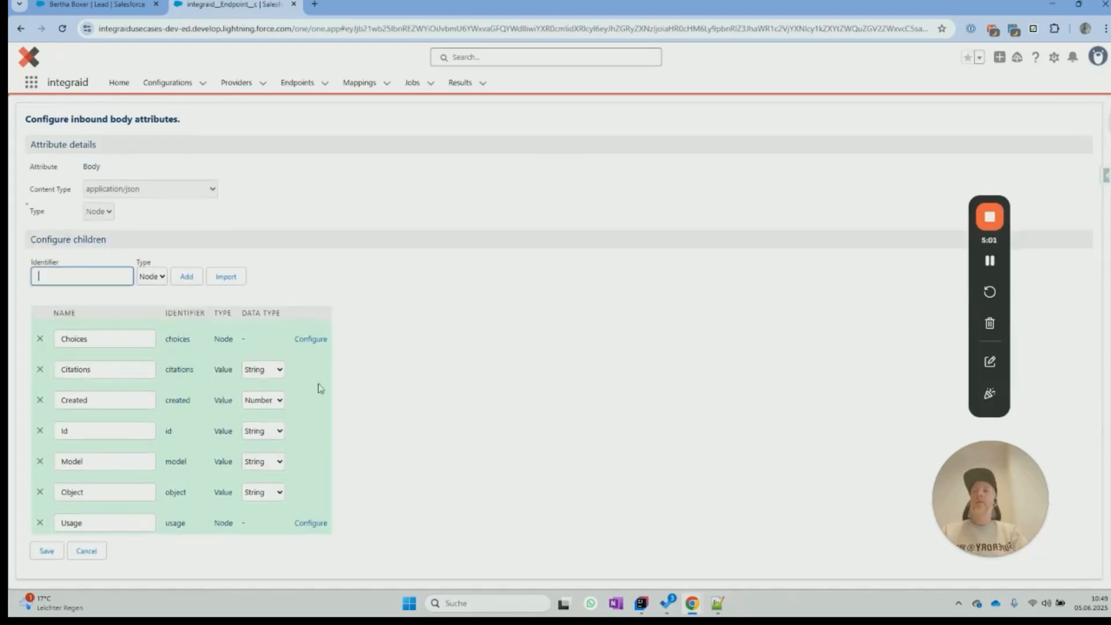
left_click(51, 554)
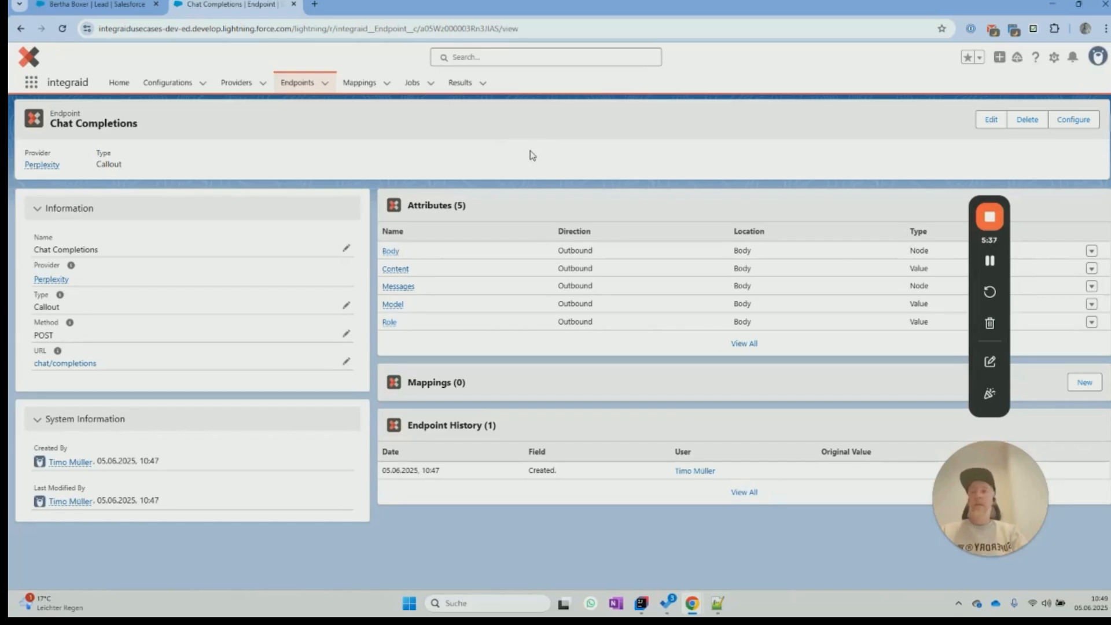
- Create a mapping named Get Employees for the Chat Completions endpoint and save it
left_click(1086, 384)
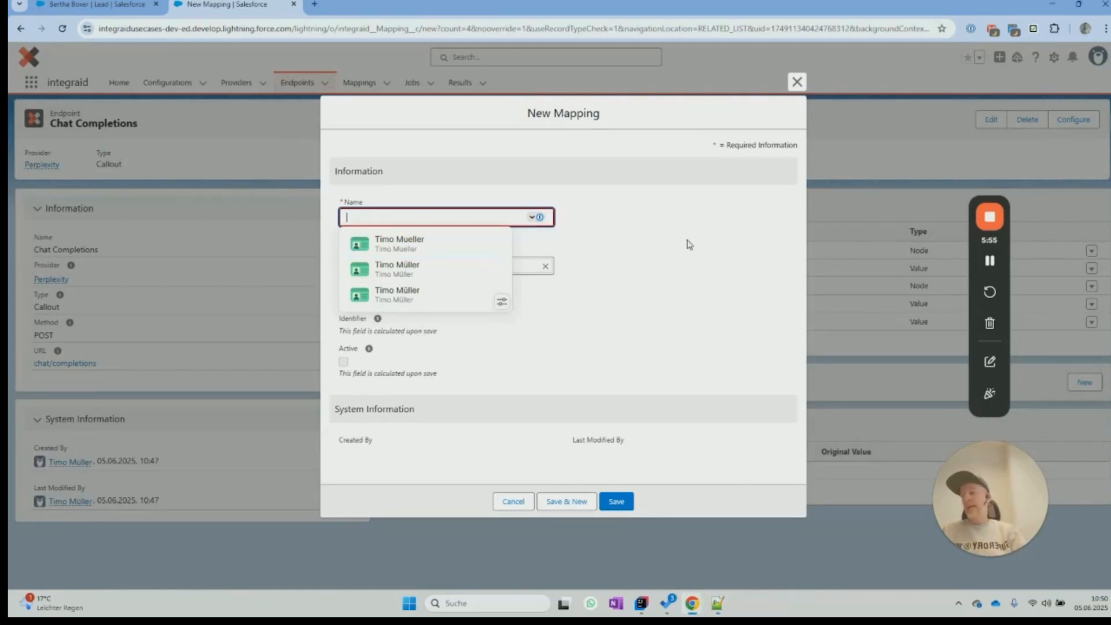
type("Get Employees")
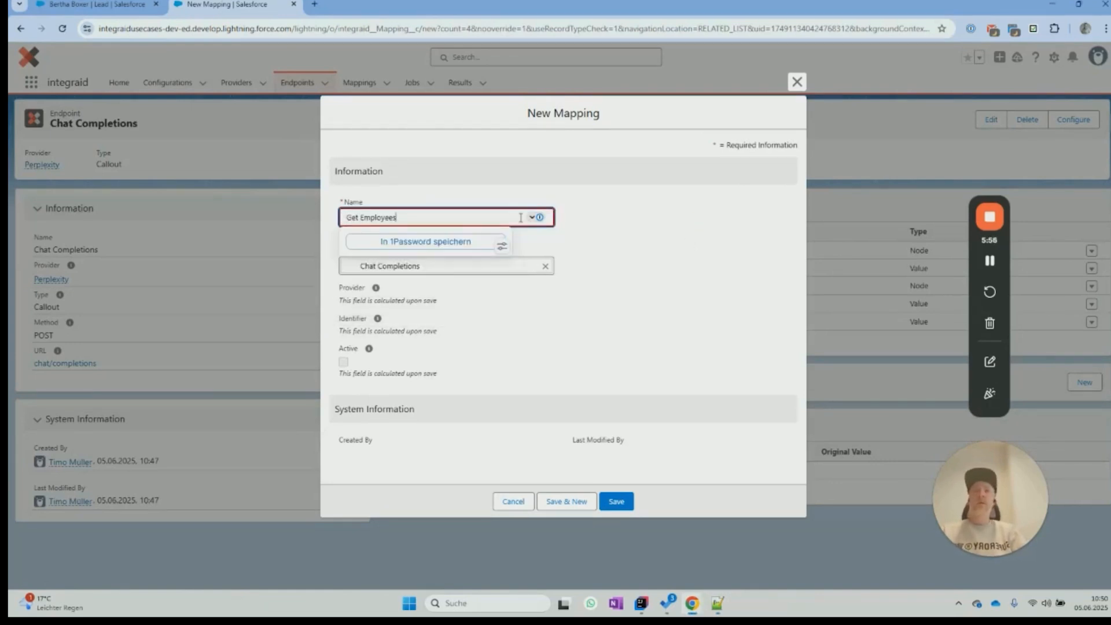
left_click(643, 206)
left_click(622, 494)
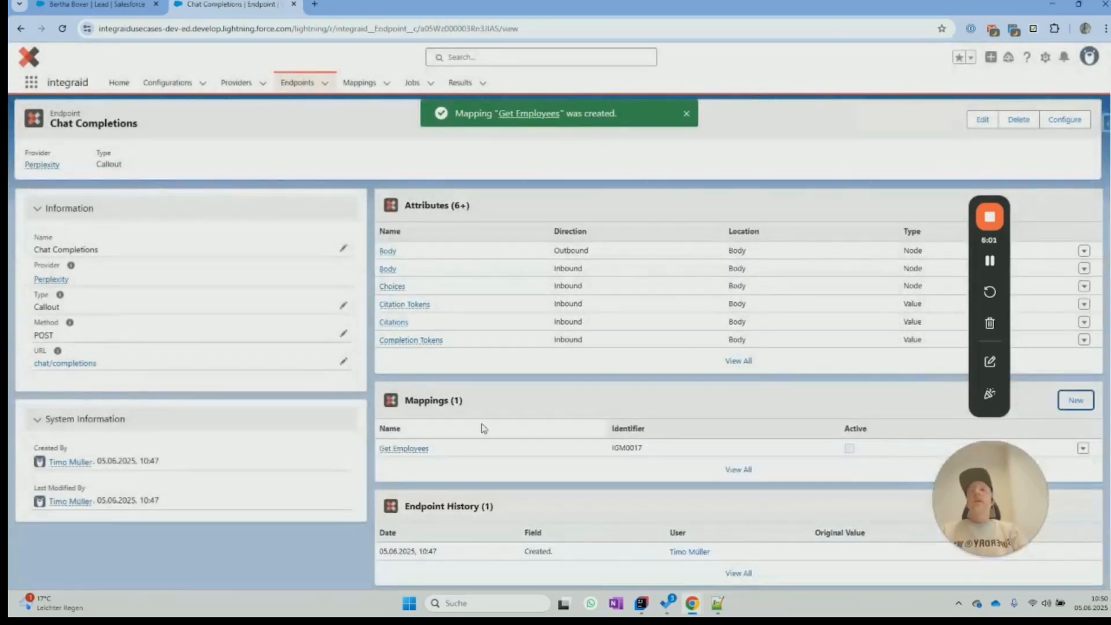
- Add the Lead object as primary scope of the Get Employees mapping, and return to the refreshed mapping record
left_click(405, 449)
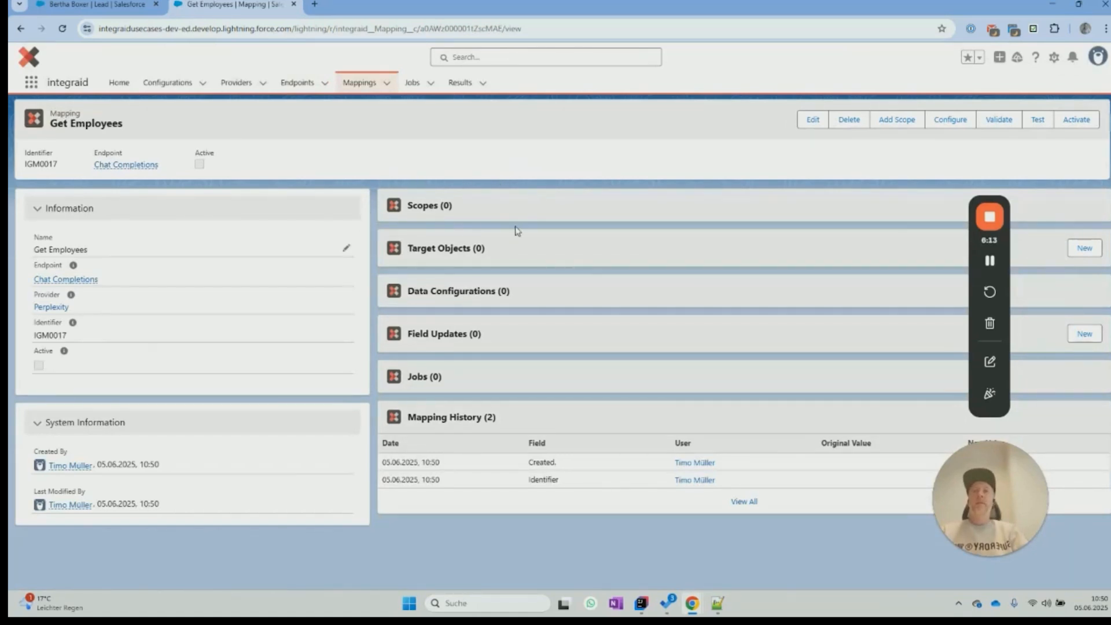
left_click(896, 122)
left_click(92, 151)
type("Lead")
left_click(154, 152)
left_click(41, 222)
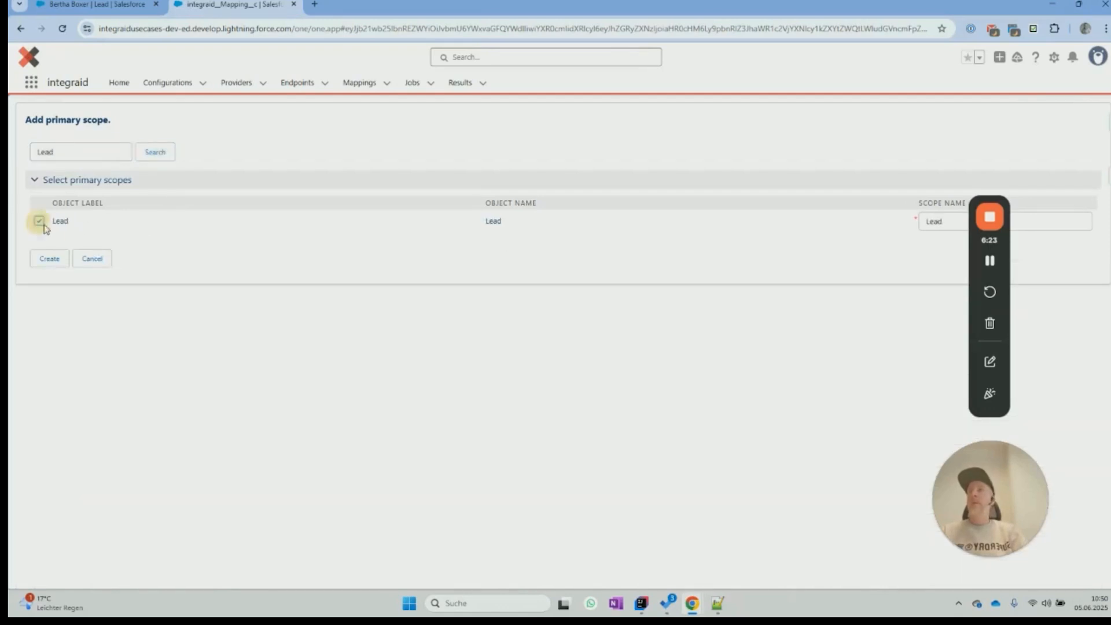
left_click(50, 260)
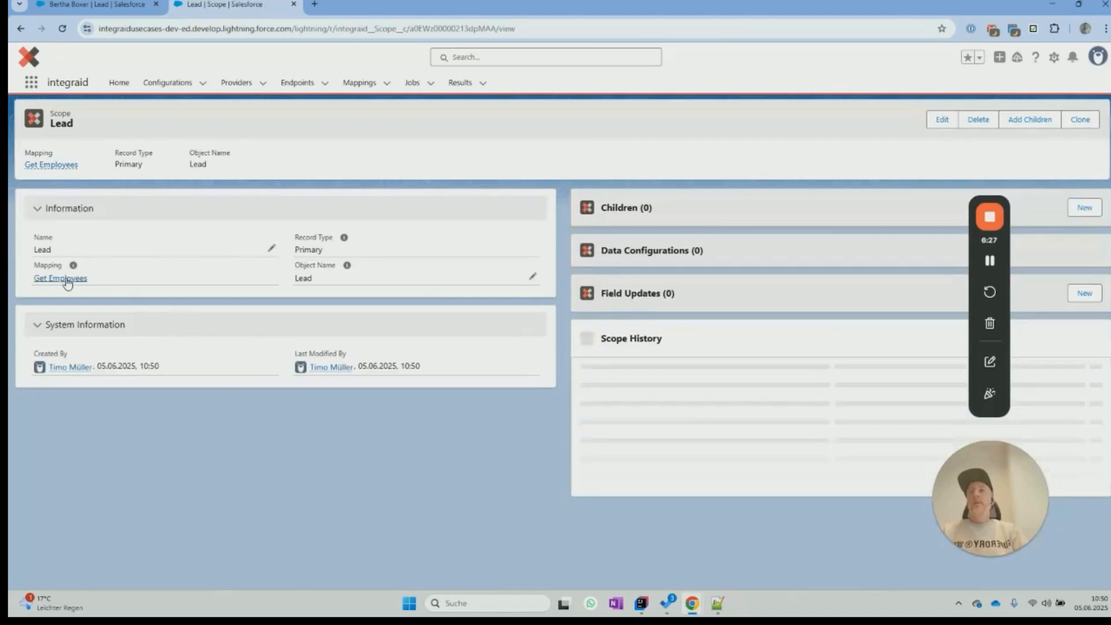
left_click(64, 279)
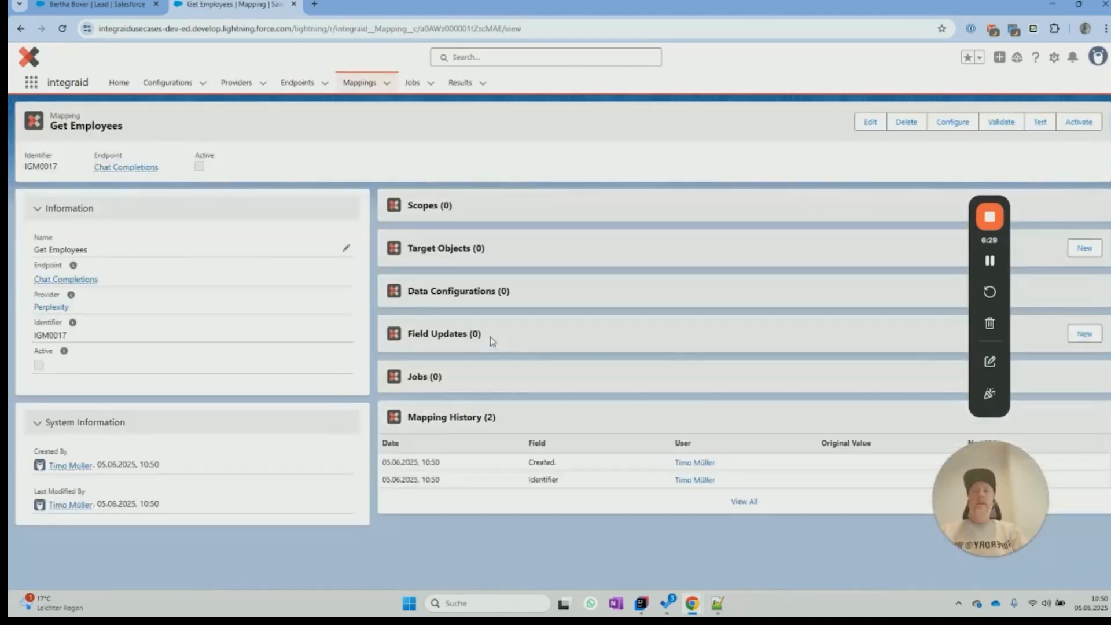
key("F5")
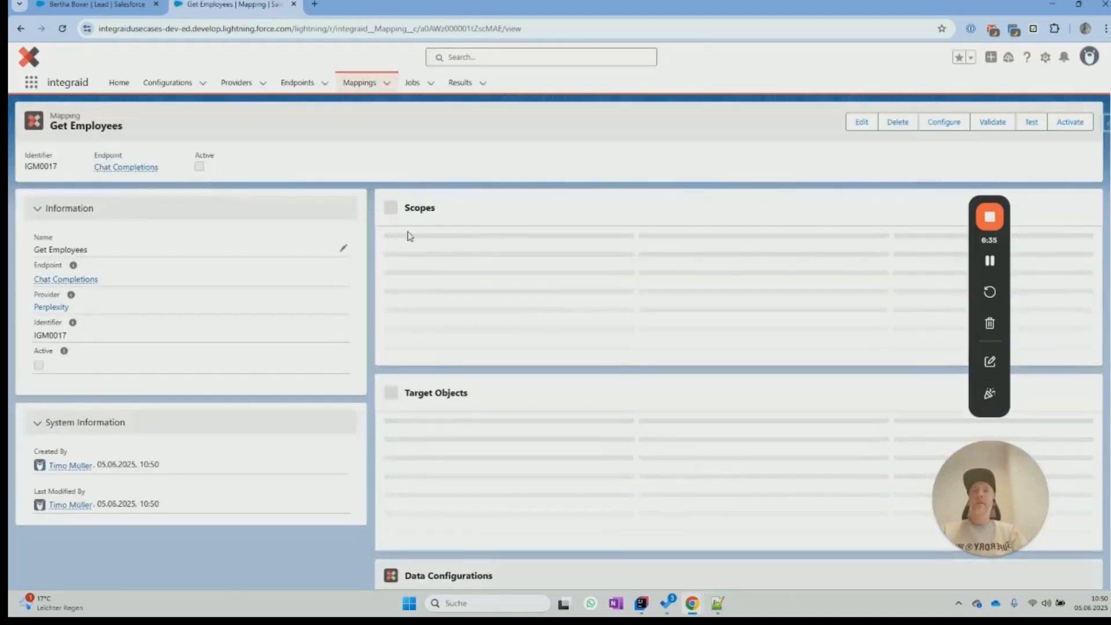
mouse_move(386, 250)
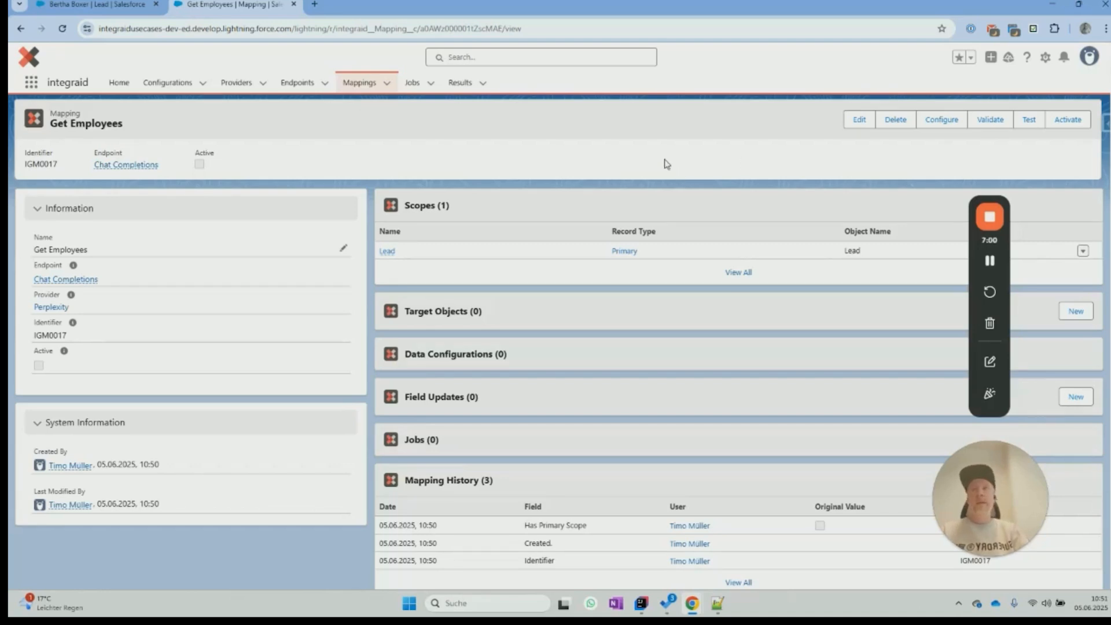
- In the Get Employees outbound body mapping, add the child Body > Model without a scope and set its source to sonar-pro
left_click(937, 121)
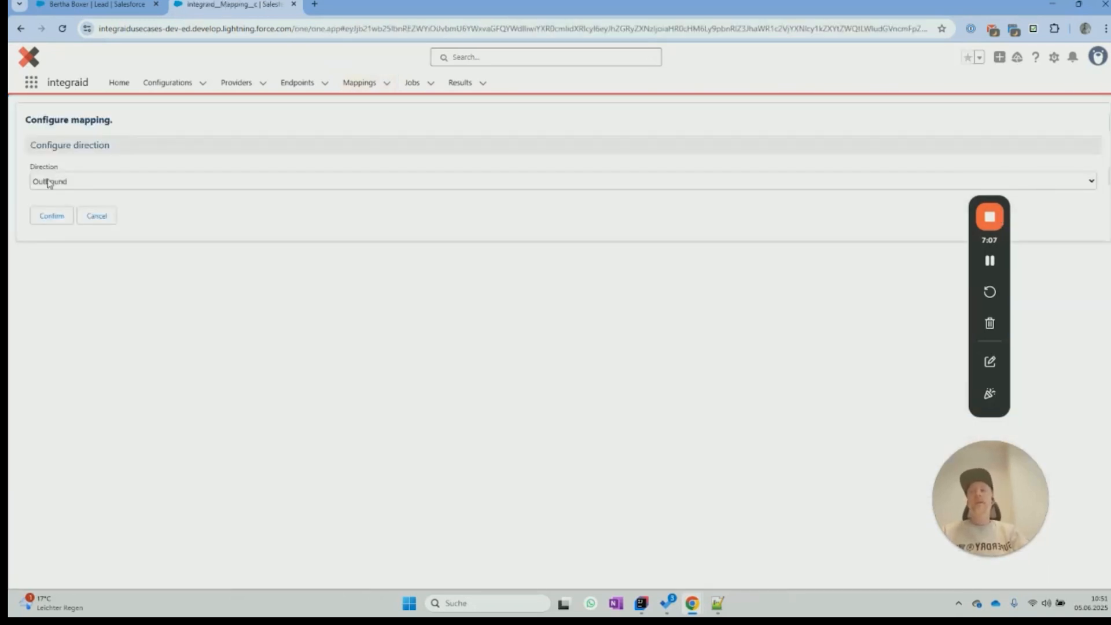
left_click(45, 220)
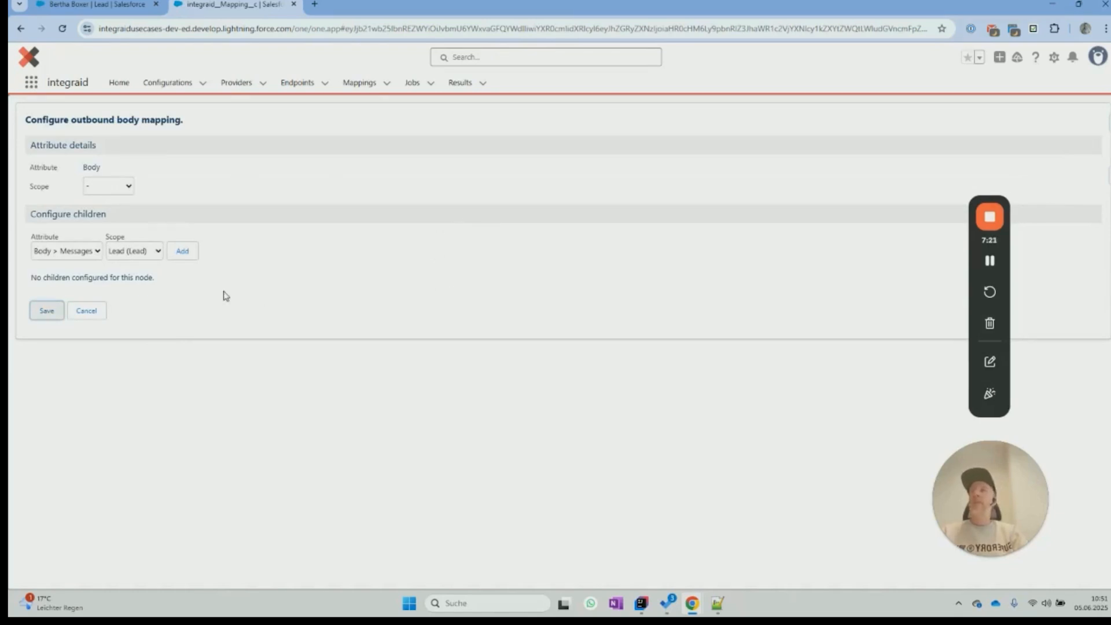
left_click(73, 258)
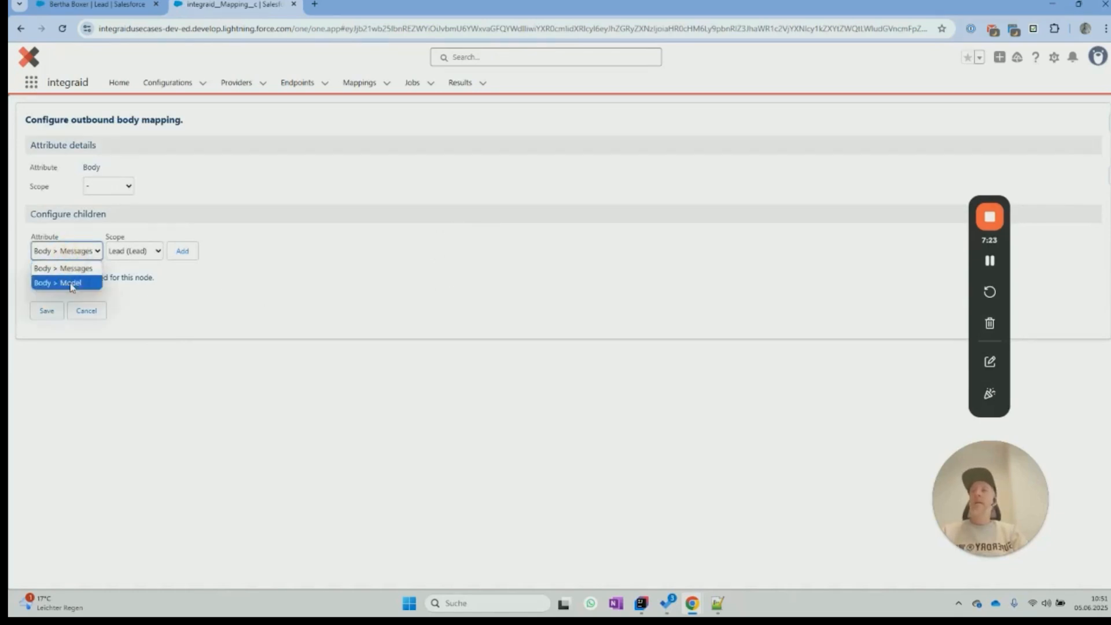
left_click(63, 281)
left_click(131, 255)
left_click(135, 269)
left_click(183, 250)
key("alt+Tab")
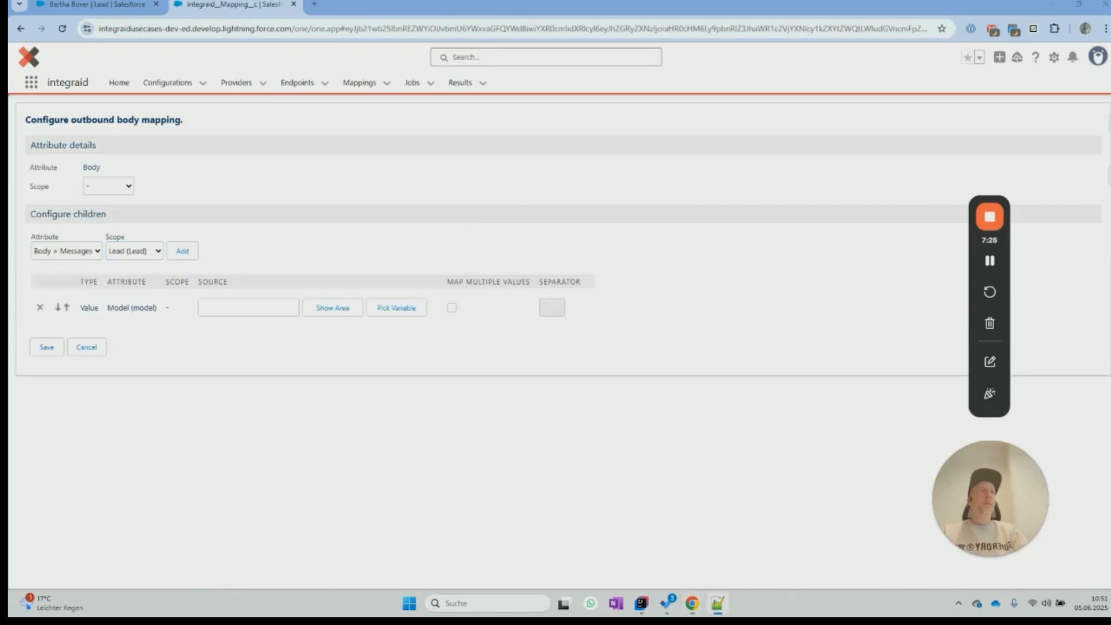
left_click(245, 305)
type("sonar-pro")
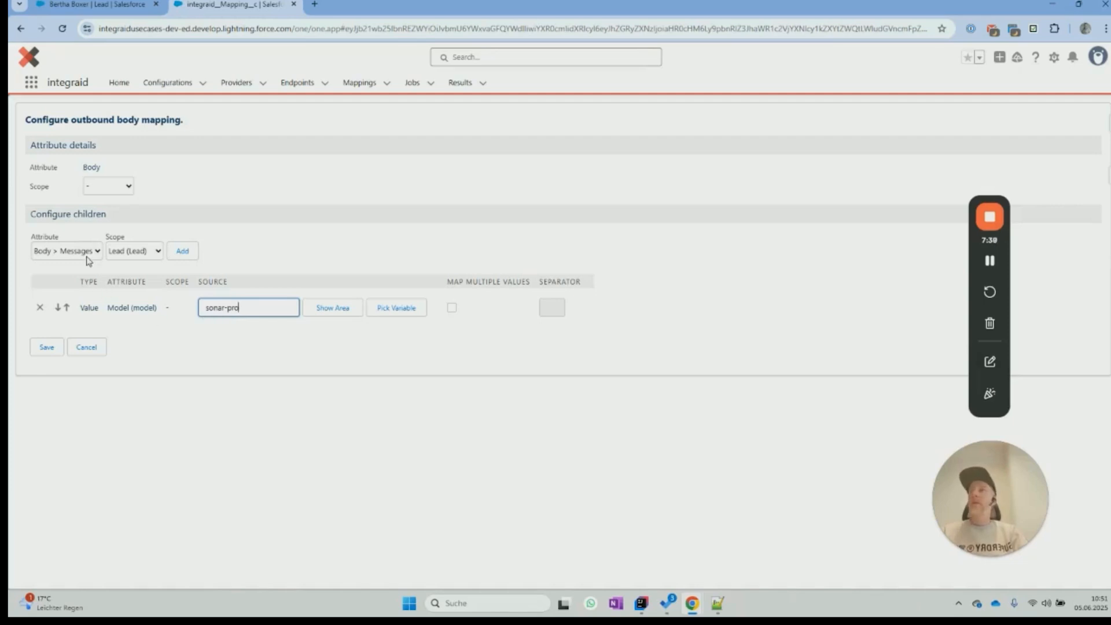
- Add the child Body > Messages without a scope to the outbound body mapping
left_click(128, 258)
left_click(128, 265)
left_click(185, 254)
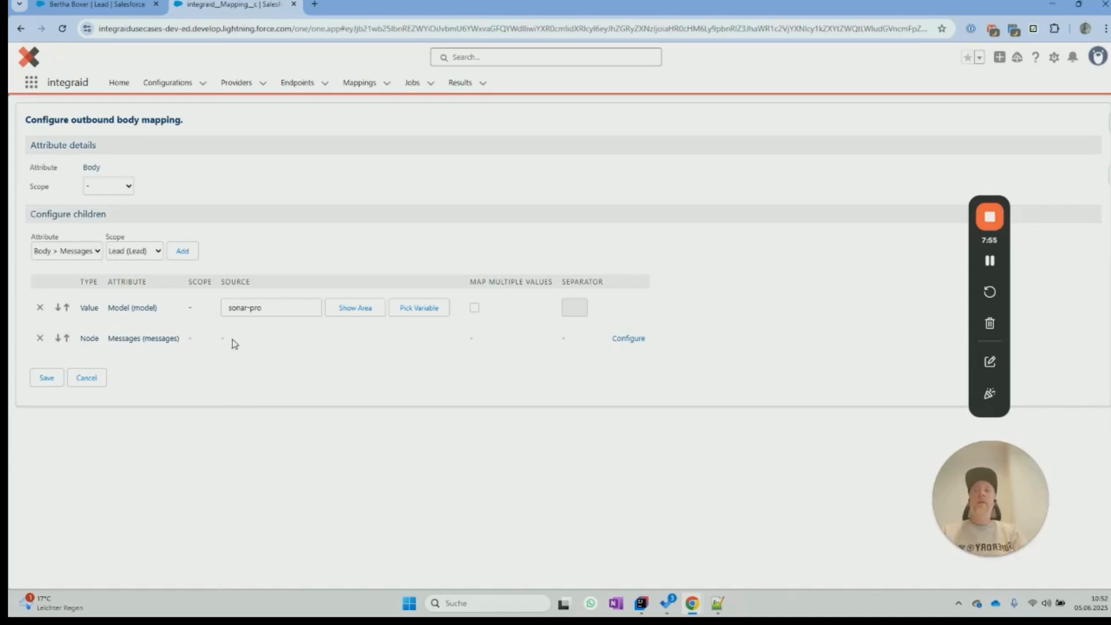
- Configure the Messages node with the child Body > Messages > Role without a scope and set its source to user
left_click(181, 251)
left_click(40, 368)
left_click(628, 338)
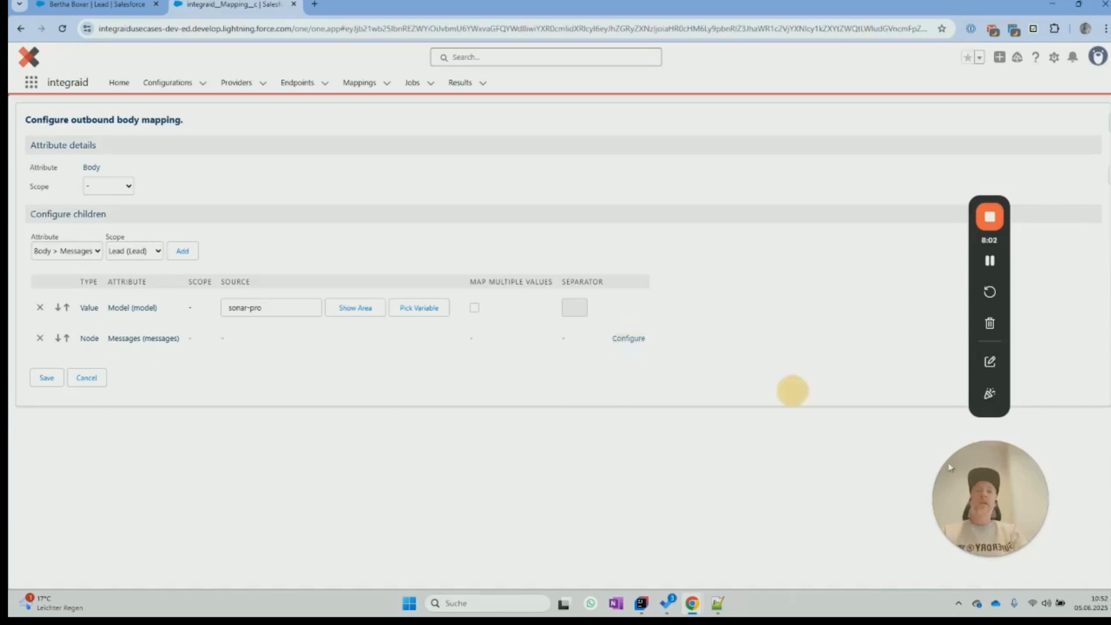
left_click(115, 273)
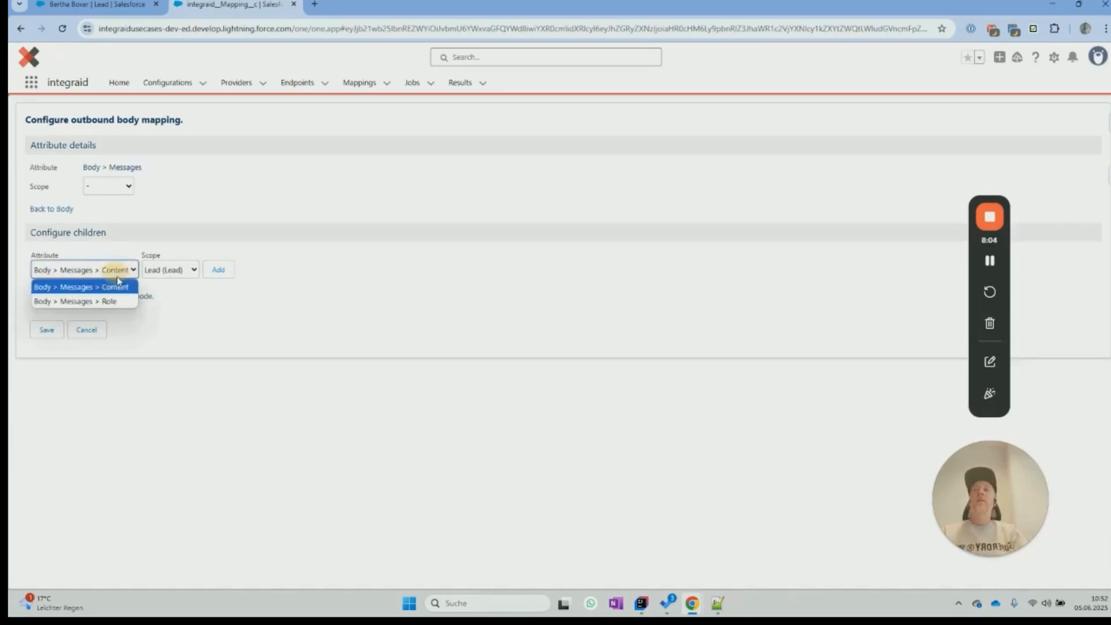
left_click(117, 301)
left_click(170, 270)
left_click(168, 285)
left_click(206, 326)
type("user")
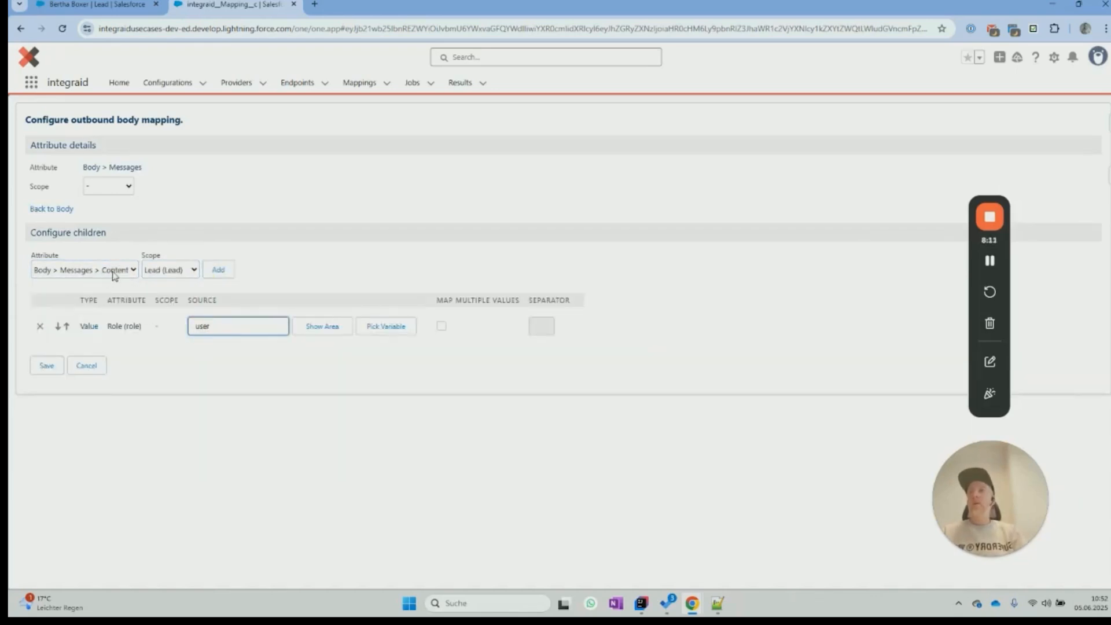
- Add the child Body > Messages > Content without a scope, with a prompt requesting a clean-number employee estimate for {Lead.Website}, or an empty string if unknown
left_click(166, 271)
left_click(167, 285)
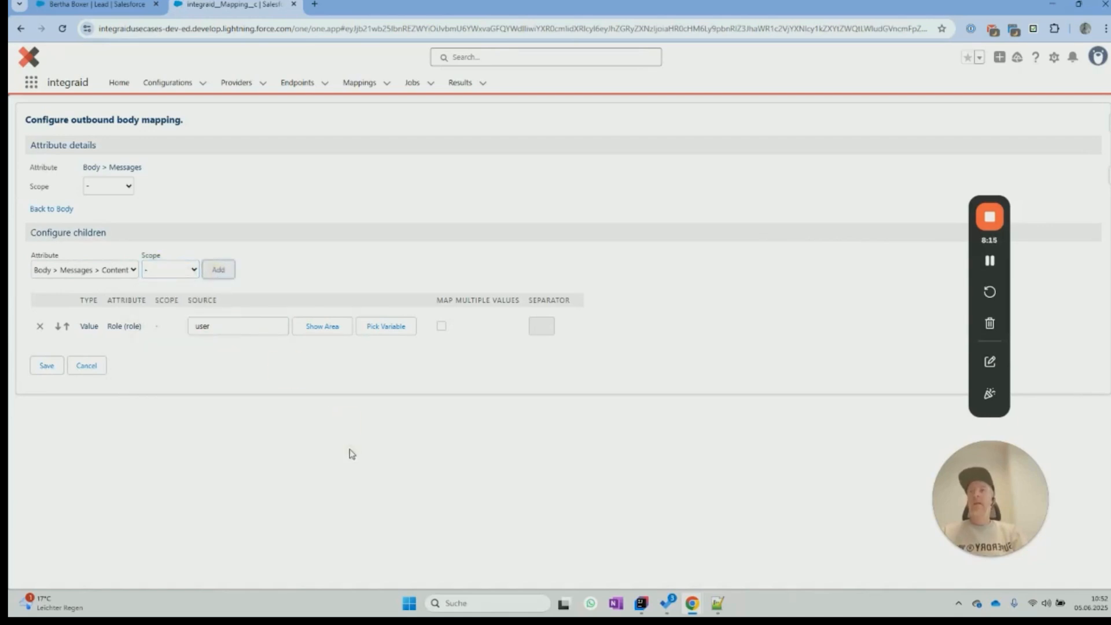
left_click(358, 359)
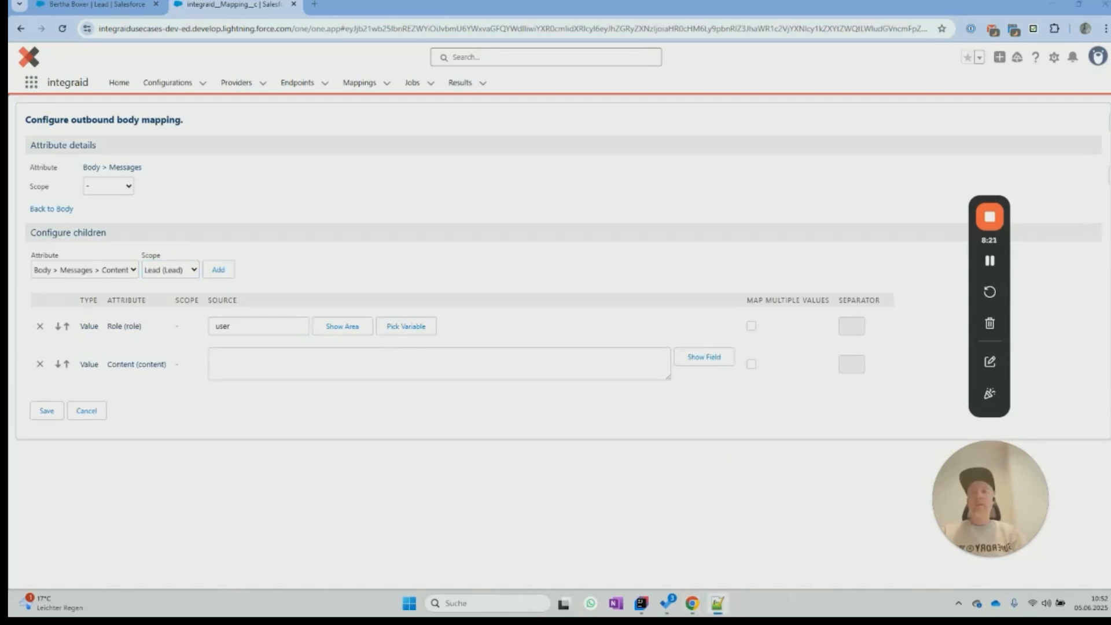
left_click(432, 363)
type("Please give me an estimation of the number of employees of the company {Lead.Website}. IMPORTANT: Please hand back a clean number only without anything else, no separating characters. If you don't know, give back an empty string.")
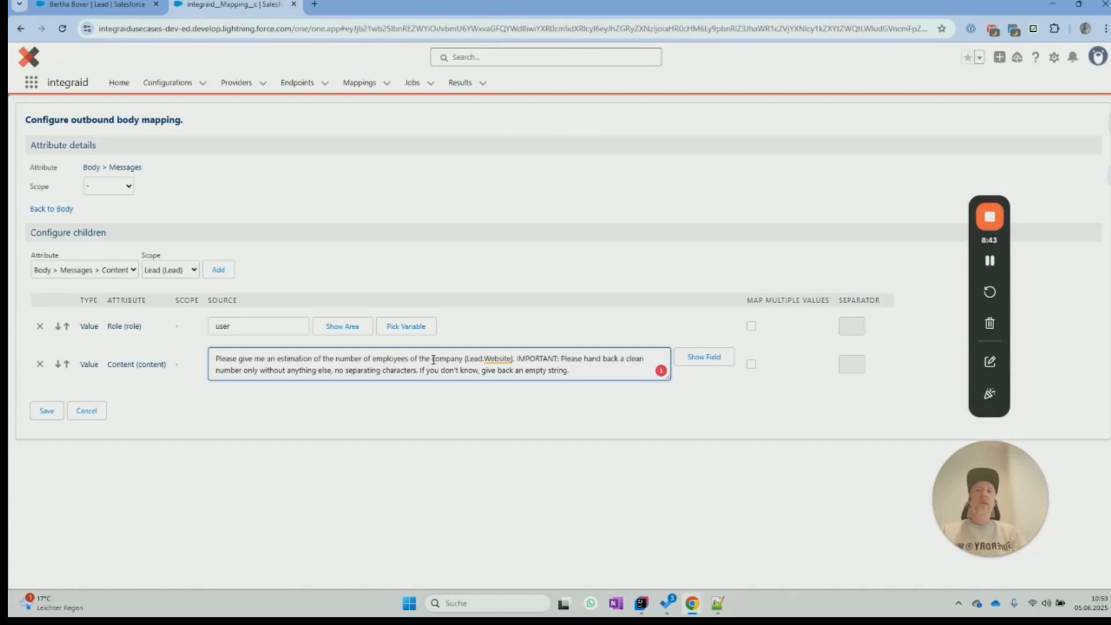
- Check the {Lead.Website} placeholder in the content prompt and save the outbound body mapping
left_click_drag(464, 357, 512, 358)
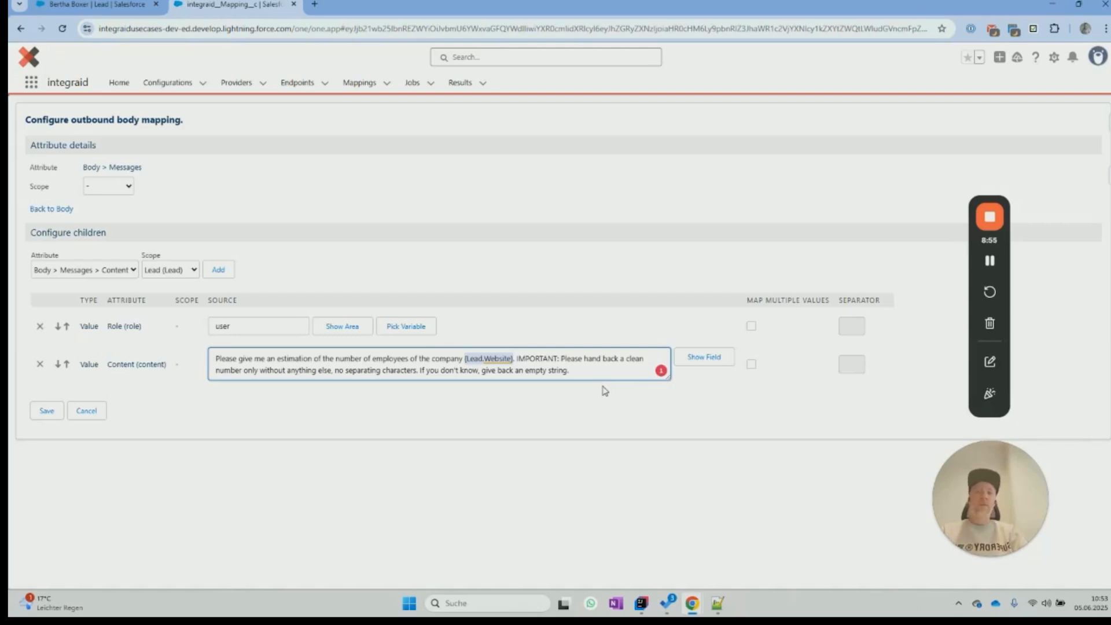
left_click(528, 362)
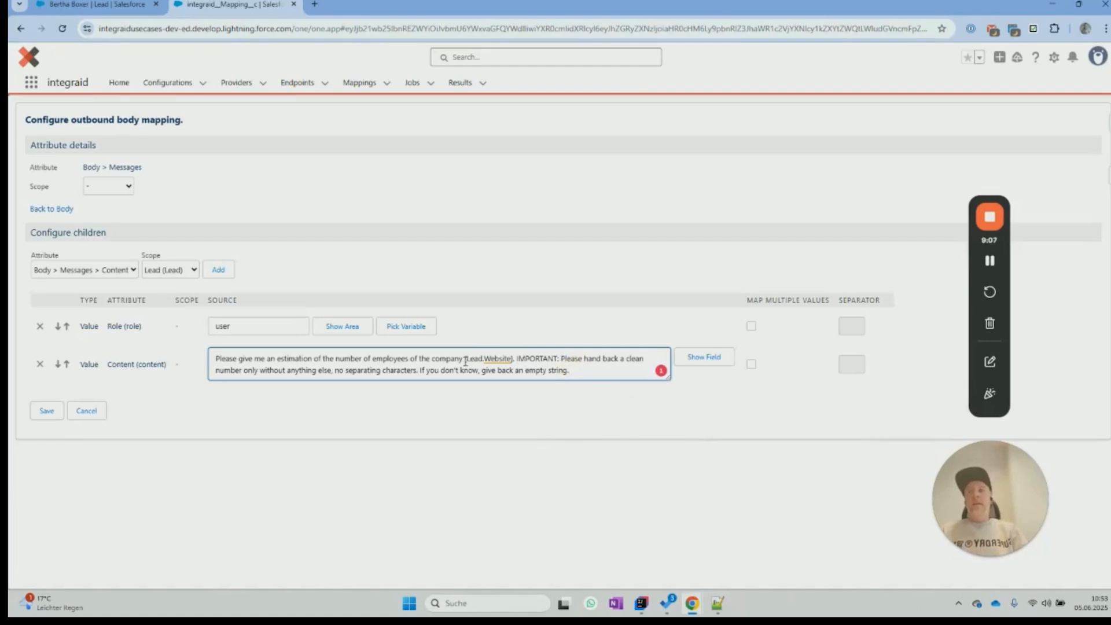
left_click_drag(464, 360, 514, 359)
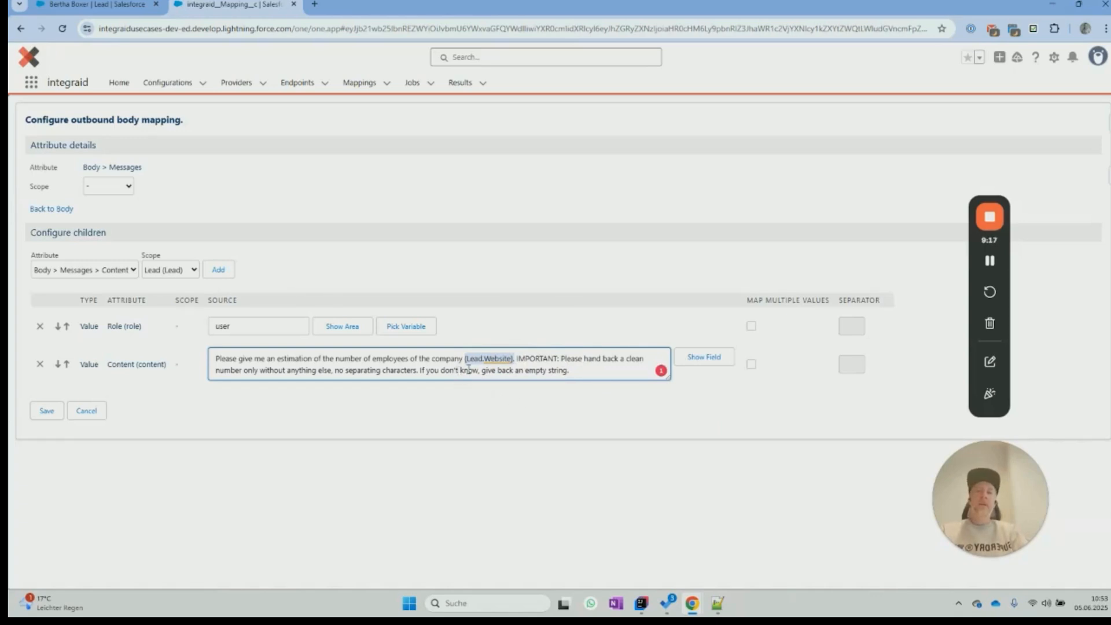
left_click(483, 358)
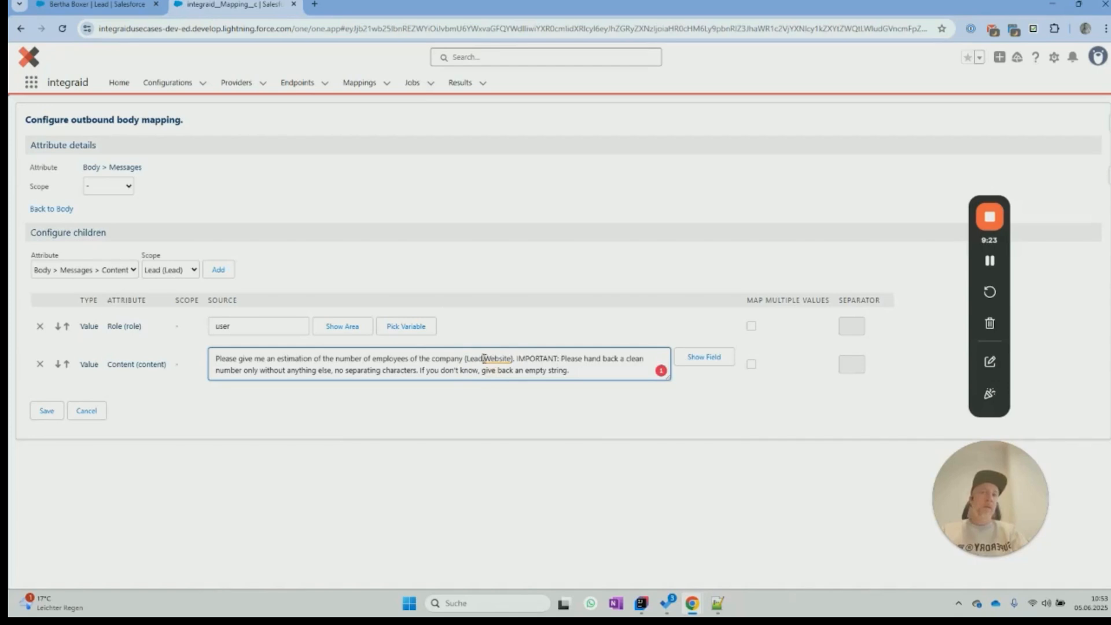
left_click(572, 371)
left_click(47, 410)
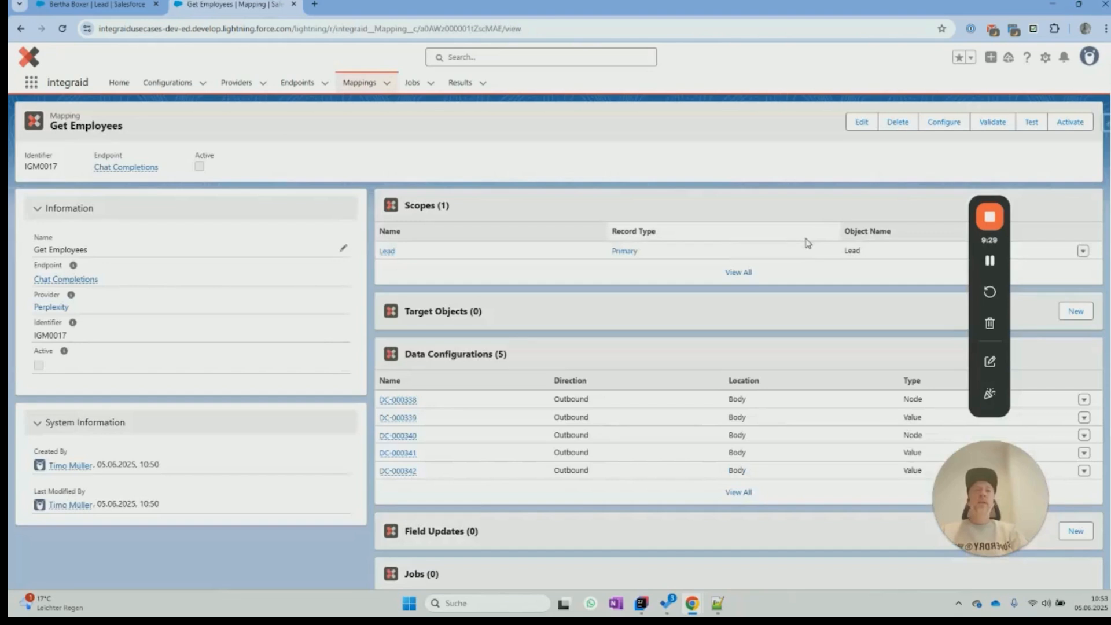
- Configure the inbound direction of the mapping and add the value Body (application/json) > Choices > Message > Content for the Lead scope
left_click(943, 122)
left_click(45, 184)
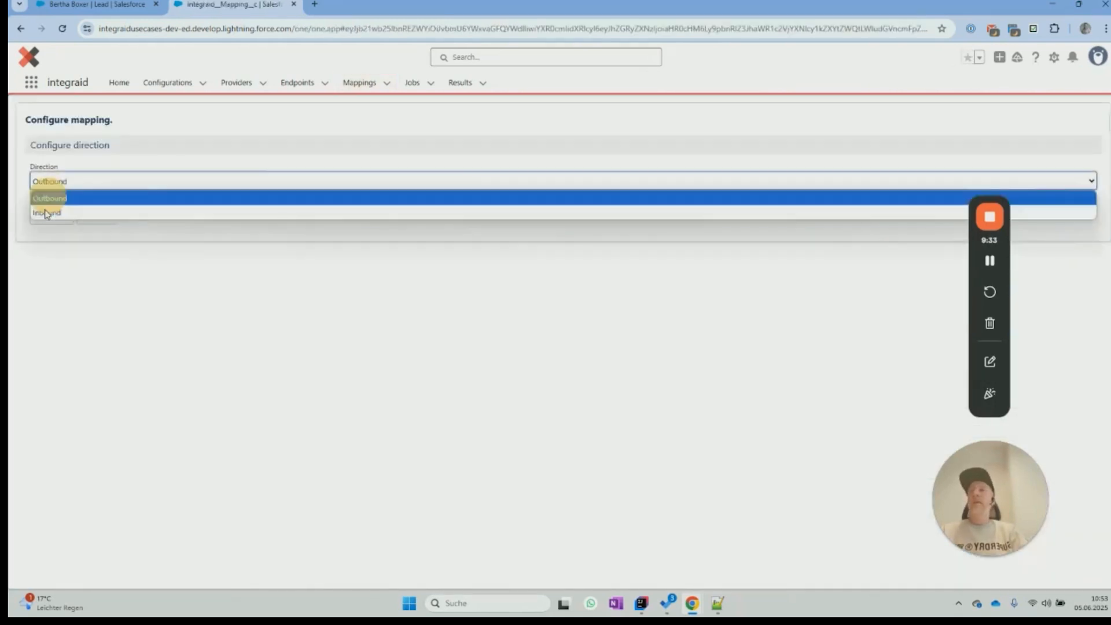
left_click(50, 213)
left_click(52, 216)
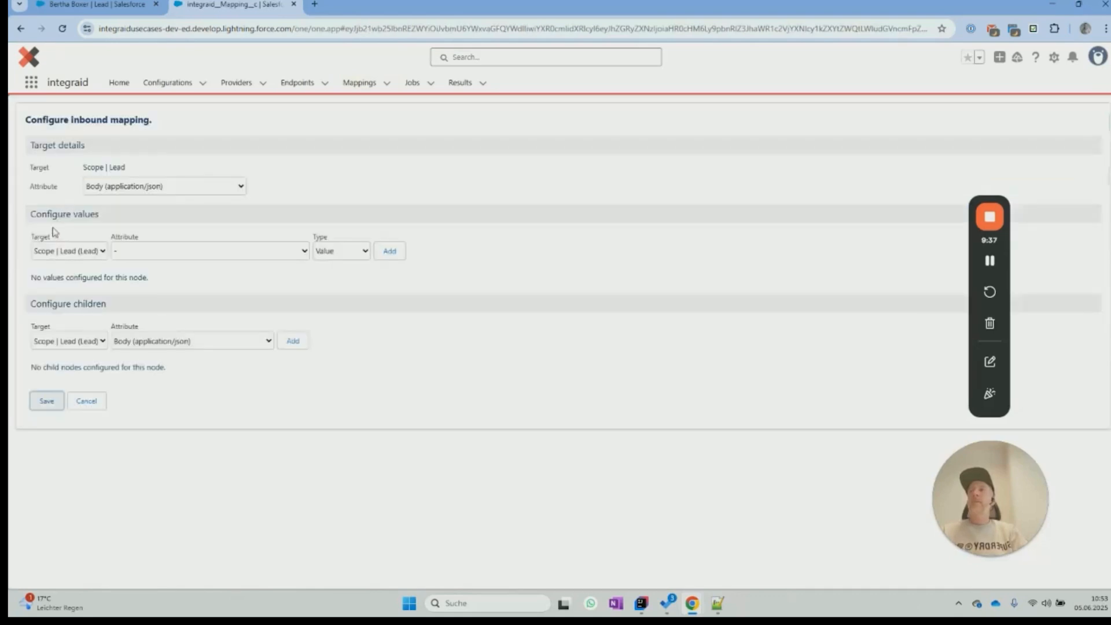
left_click(191, 255)
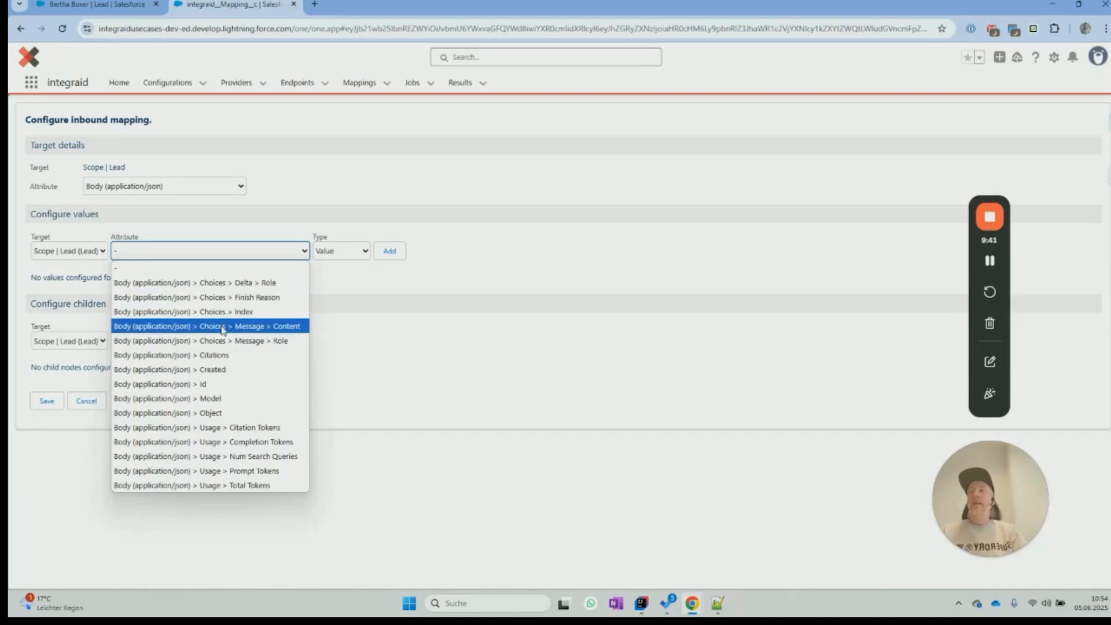
left_click(285, 329)
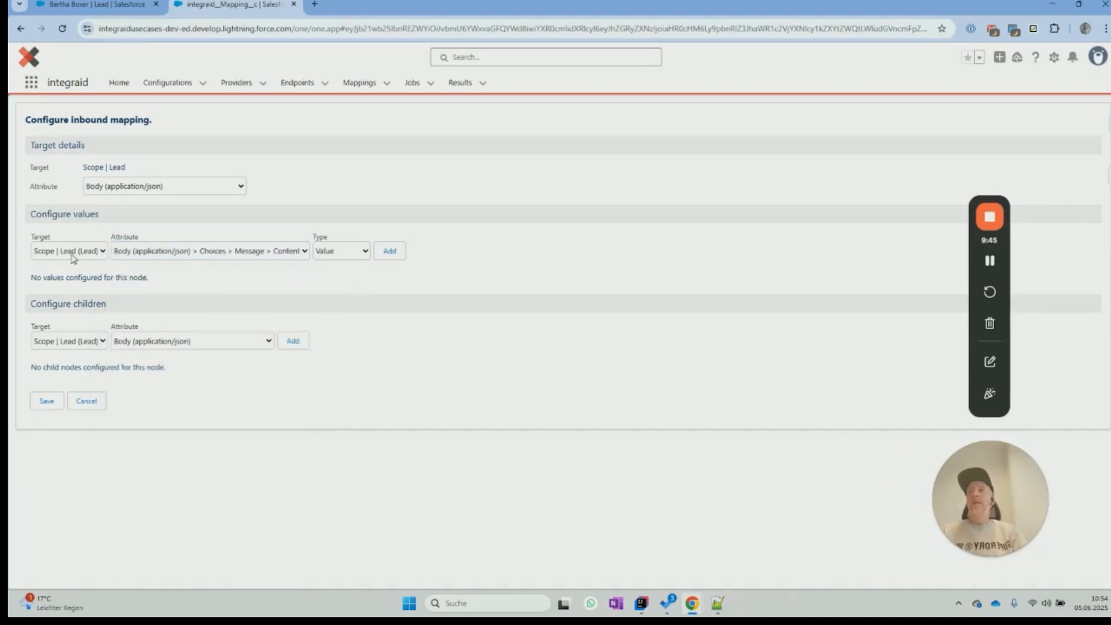
left_click(389, 251)
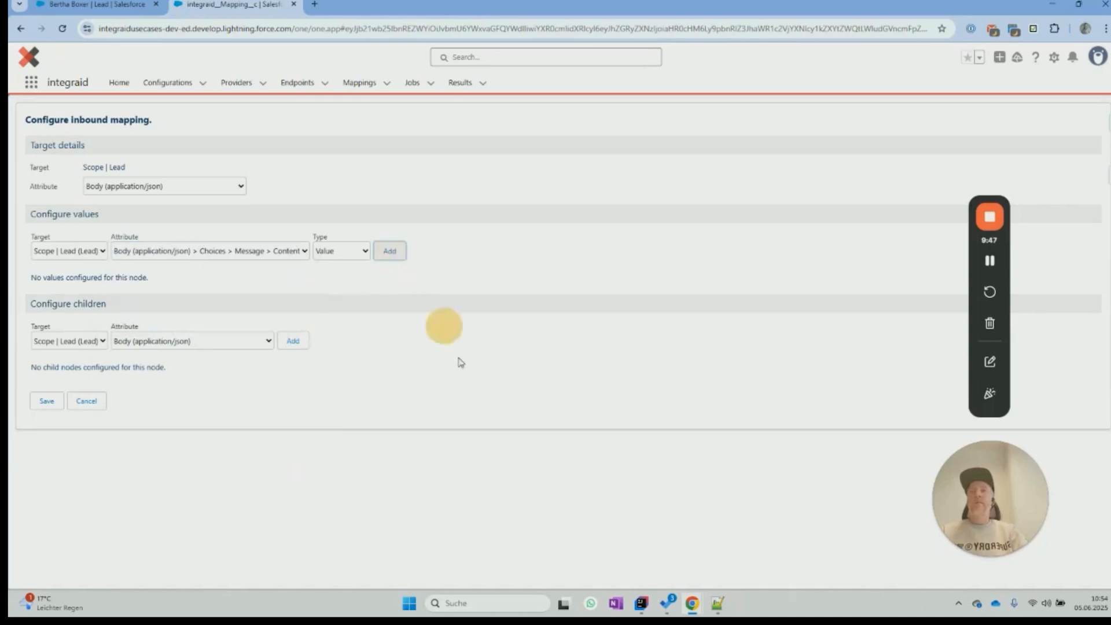
- Set the inbound value's target field to Employees (Employees__c) and save the inbound mapping
left_click(280, 308)
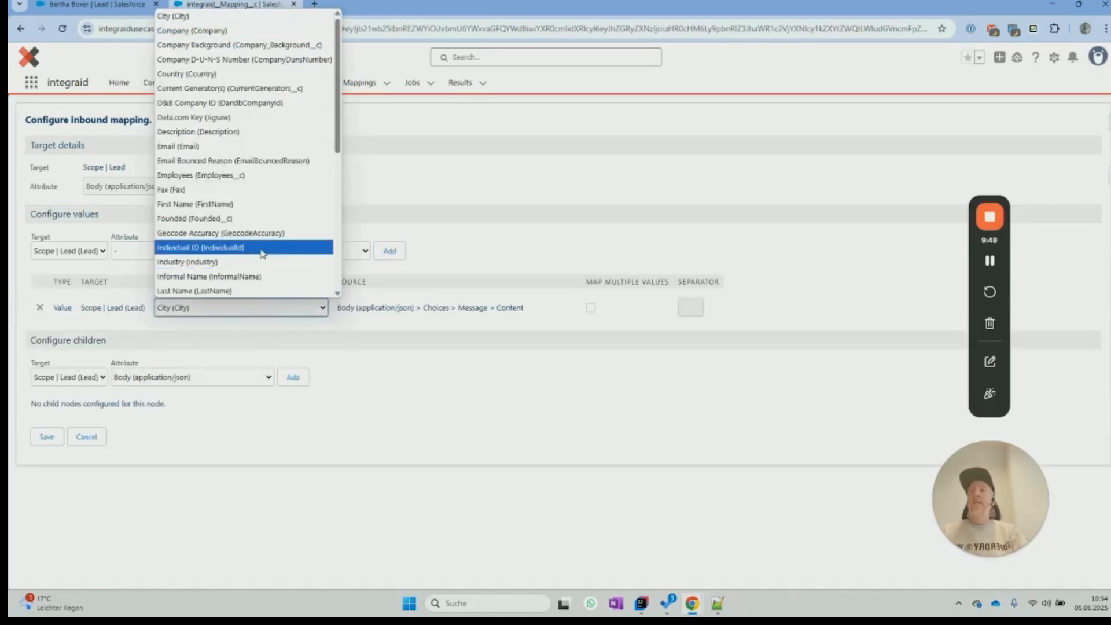
left_click(267, 175)
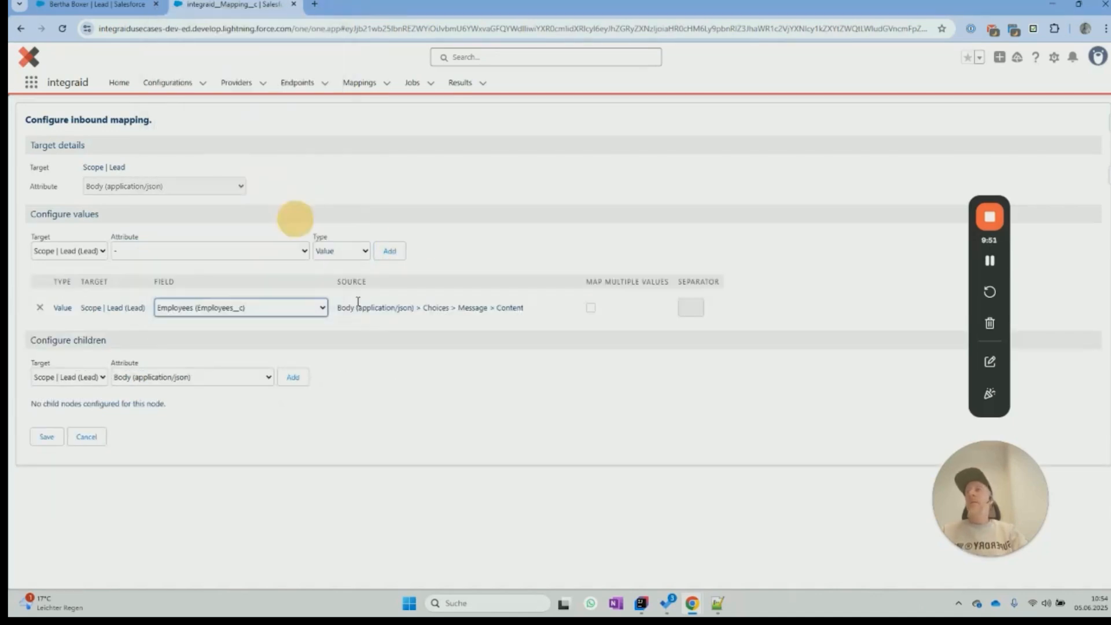
left_click(46, 436)
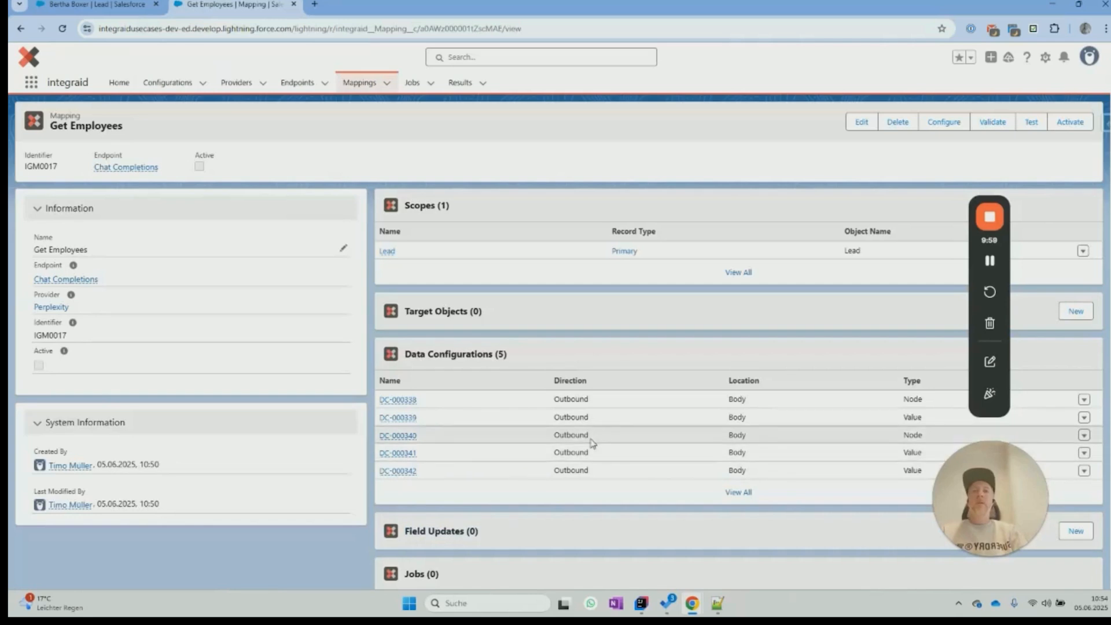
- Create a test job for the Get Employees mapping, searching for the Airbnb lead by first name and selecting it as parent record
left_click(1032, 122)
left_click(104, 173)
type("Bert")
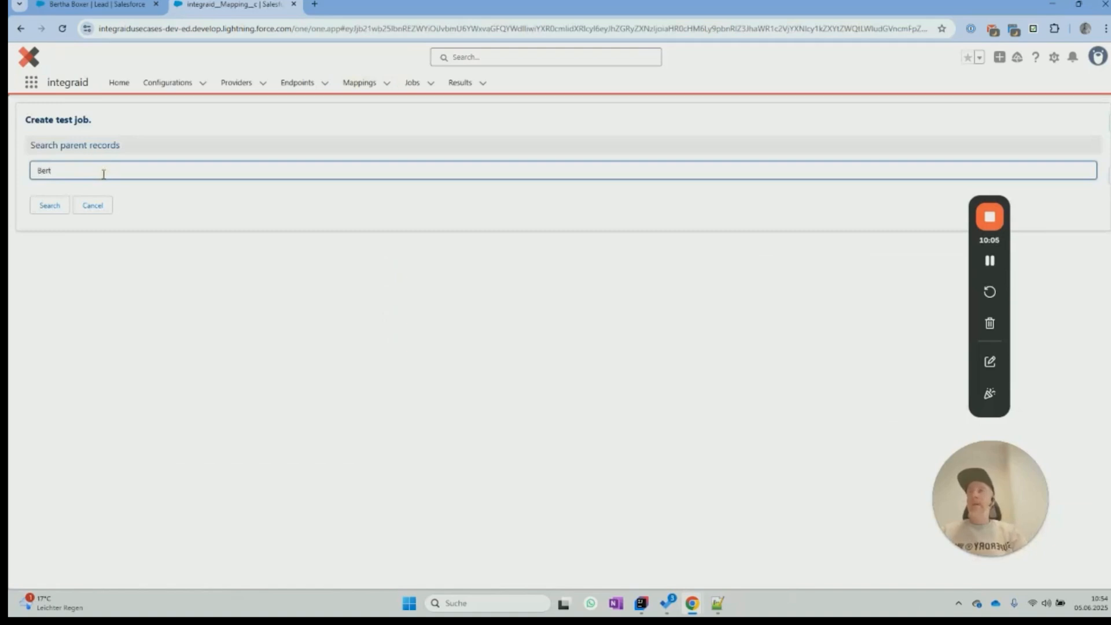
left_click(103, 6)
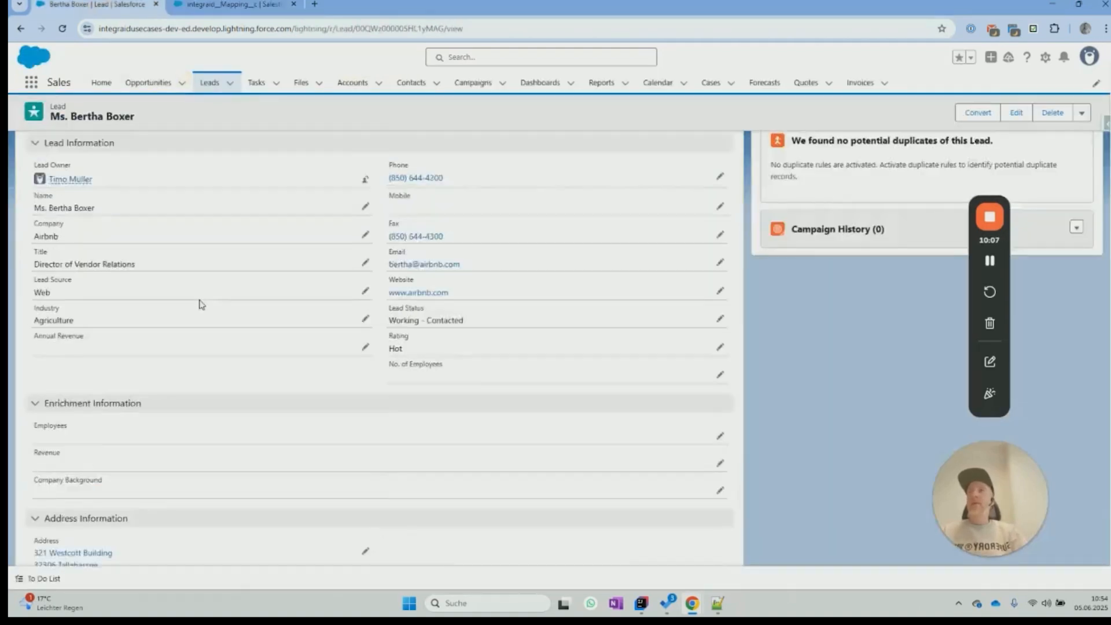
left_click(232, 5)
left_click(50, 206)
left_click(39, 196)
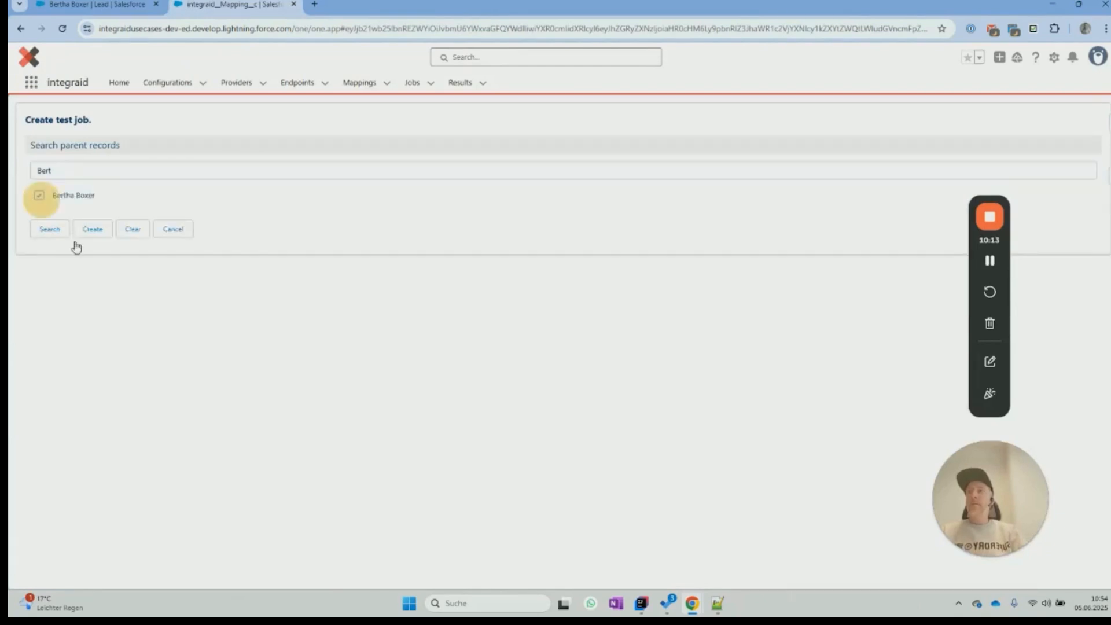
left_click(93, 230)
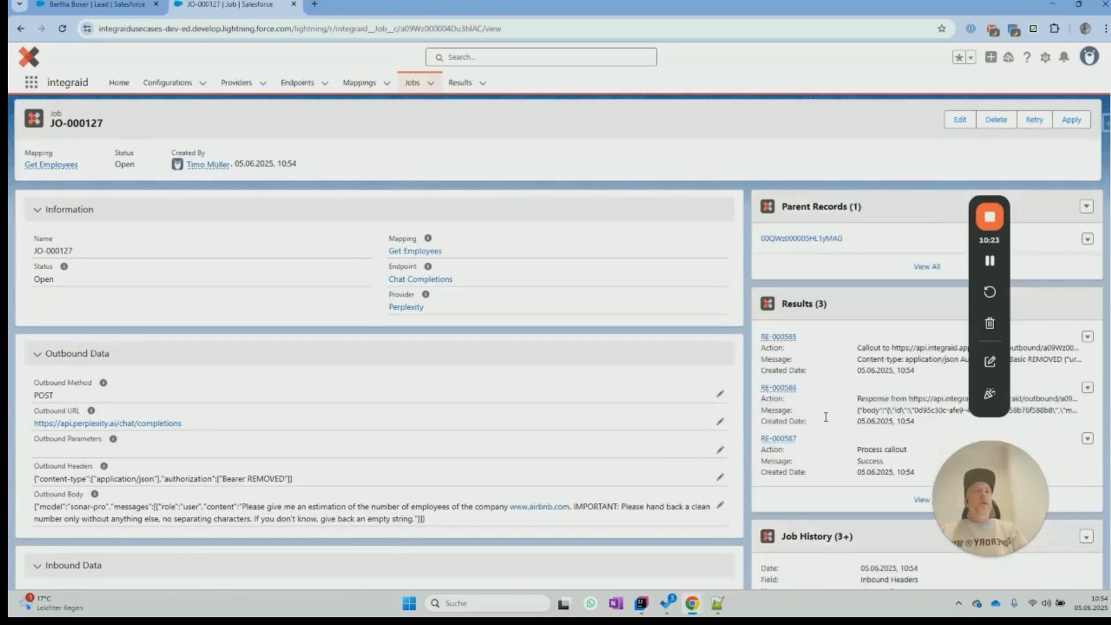
- Examine the test job's inbound body for the returned message content and review its outbound data
scroll(416, 472, "down", 7)
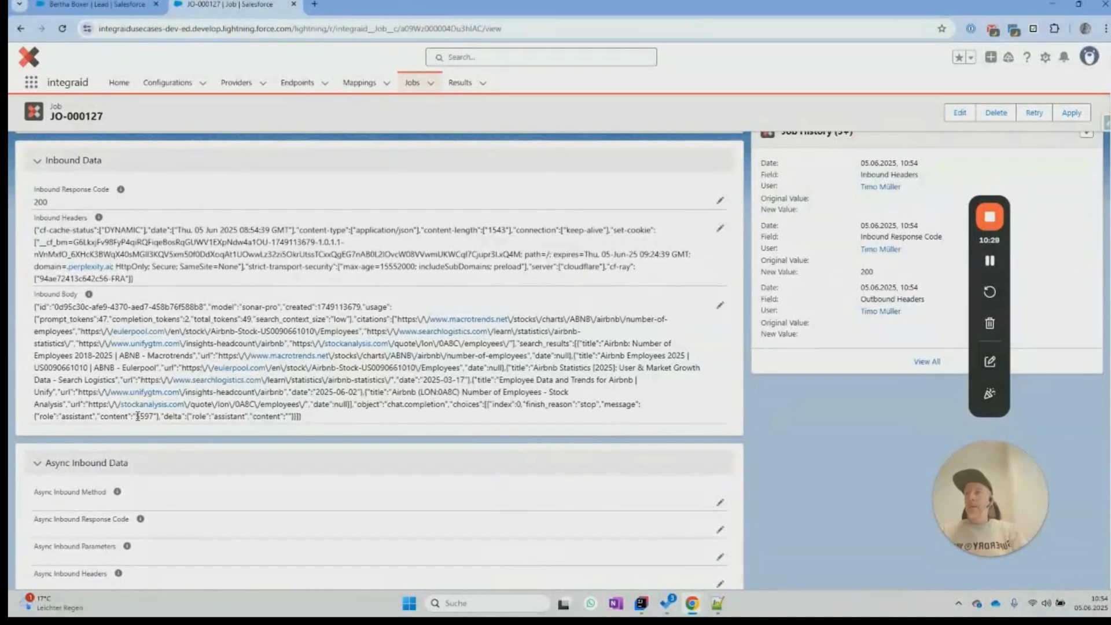
left_click_drag(136, 417, 154, 417)
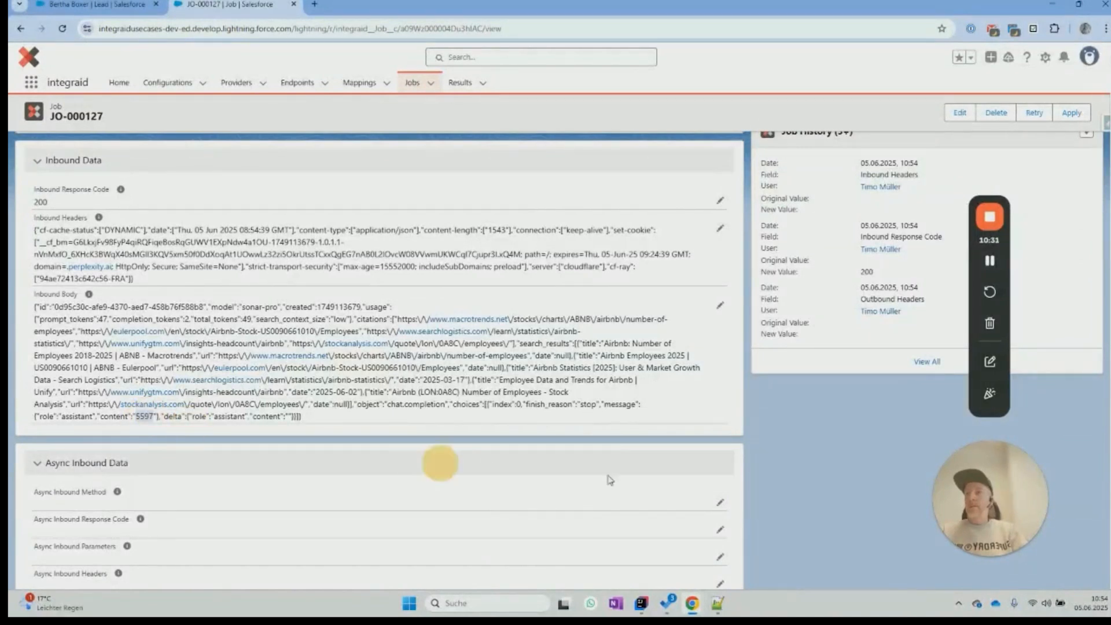
left_click(795, 421)
scroll(783, 447, "up", 7)
scroll(781, 450, "down", 8)
scroll(780, 455, "up", 15)
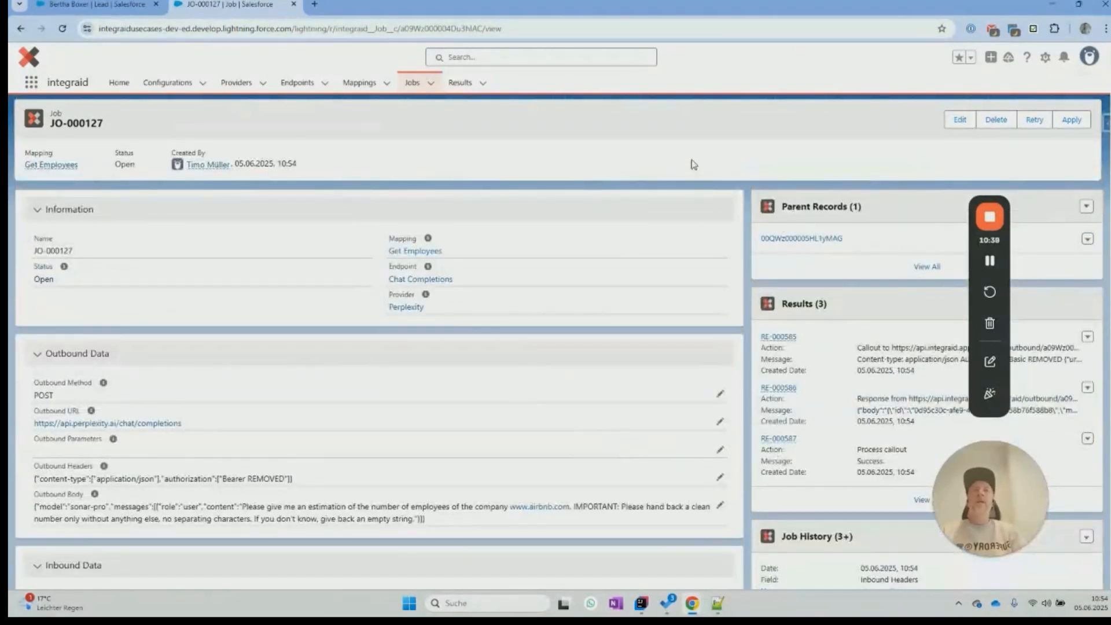
- Preview the lead update that the test job's mapping would make, and return to the job without applying it
left_click(1071, 120)
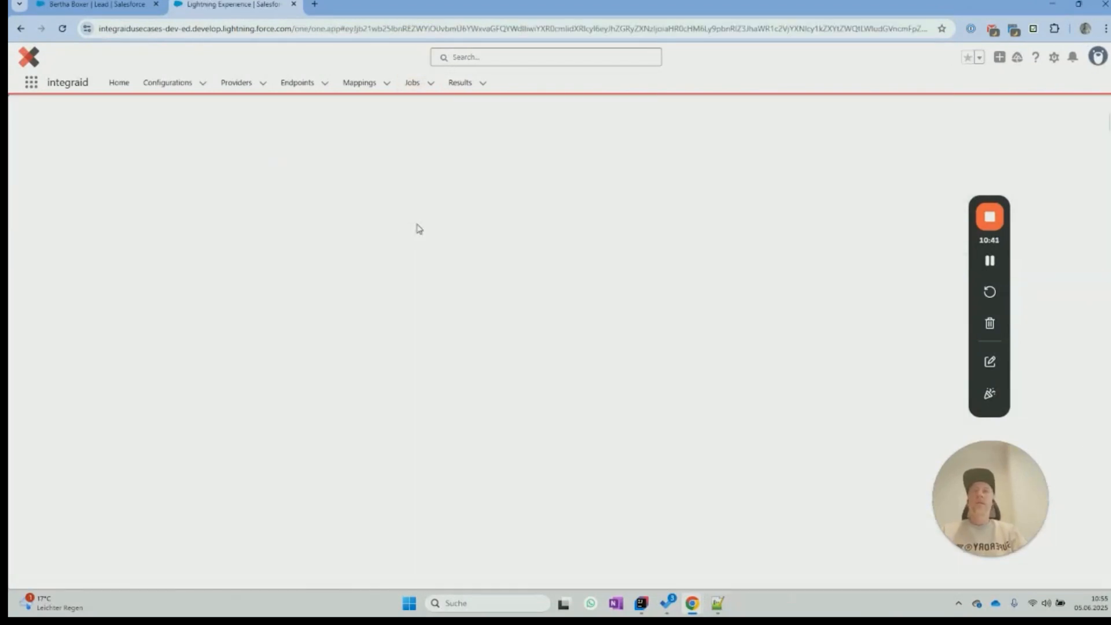
left_click(52, 181)
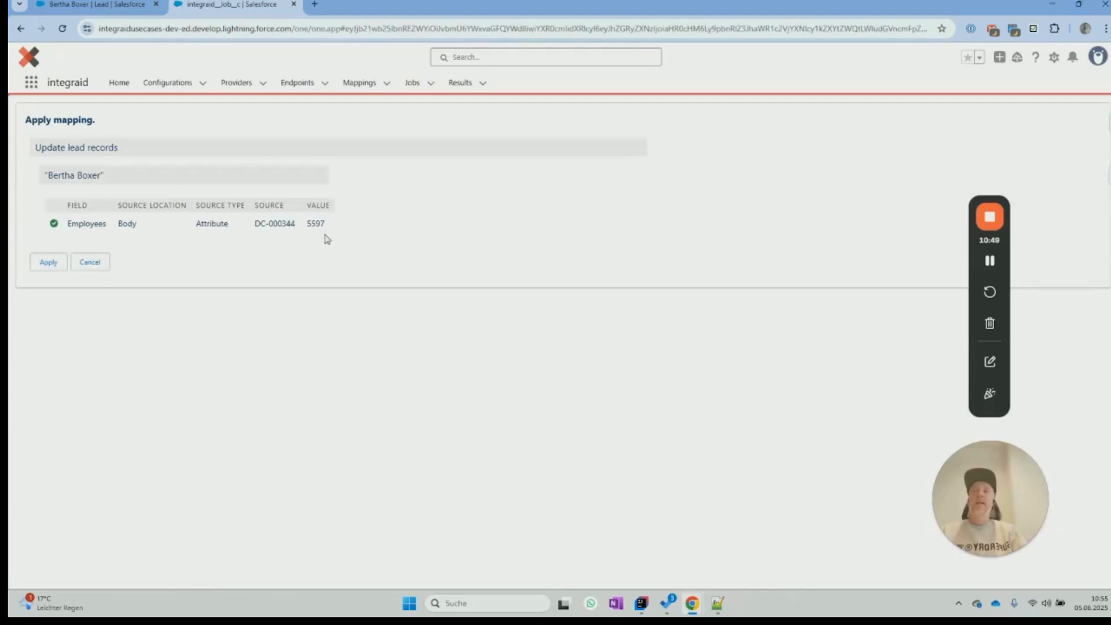
left_click(75, 267)
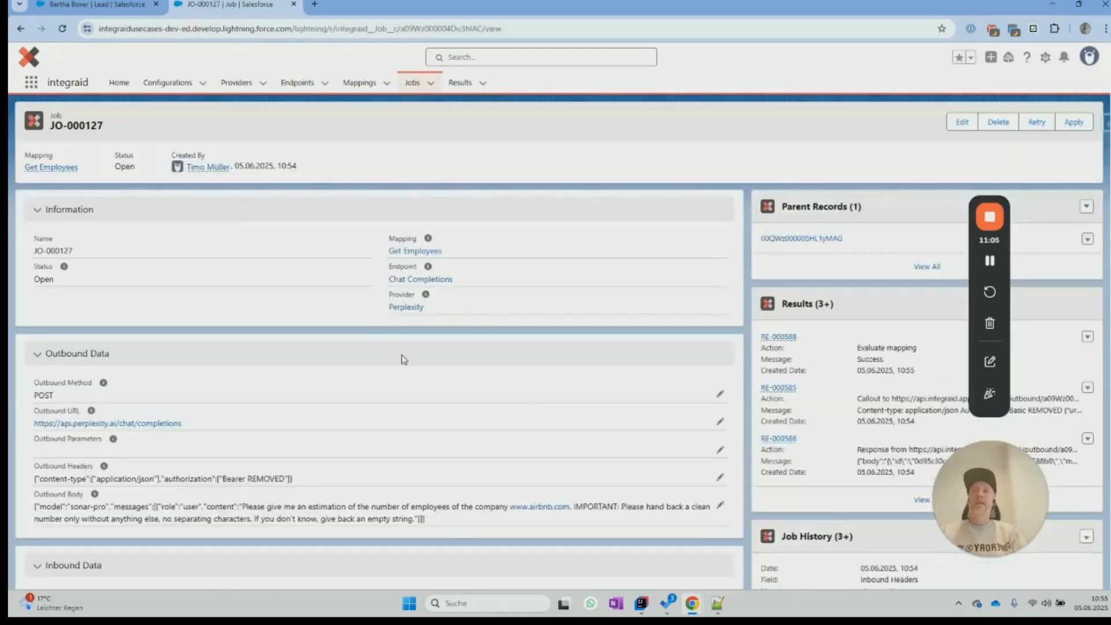
- Open the Get Employees mapping from the job record and activate it
left_click(408, 252)
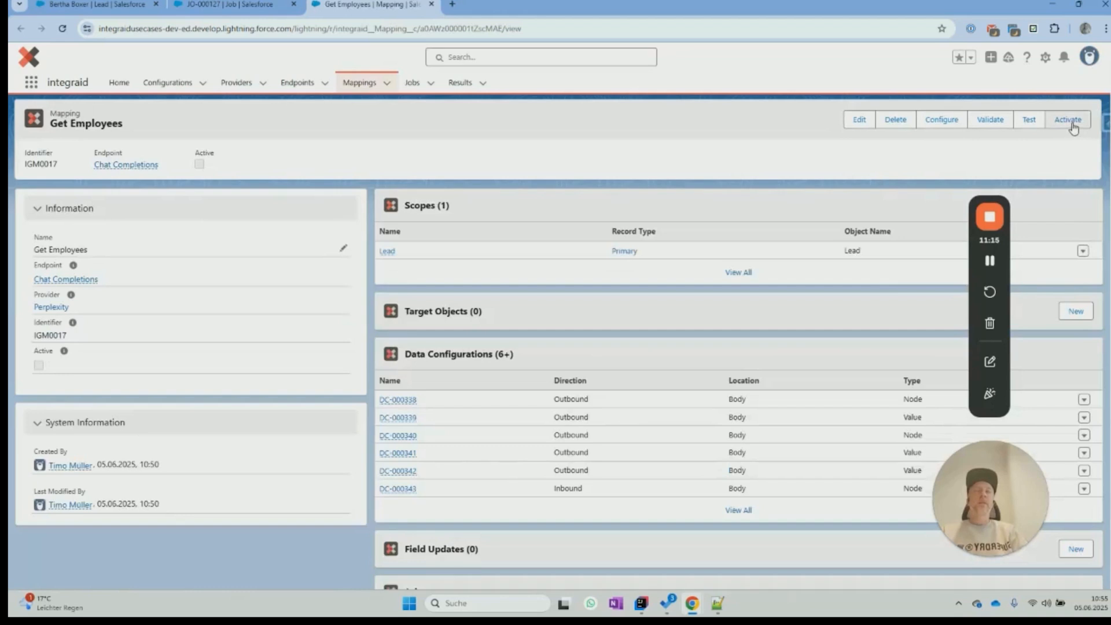
left_click(1067, 119)
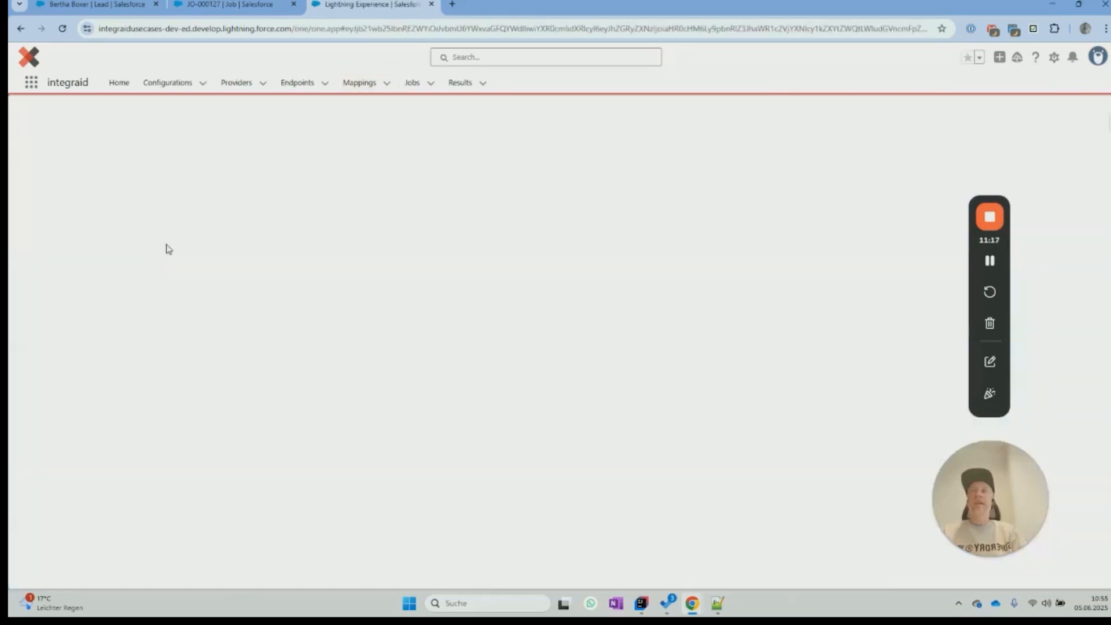
left_click(48, 335)
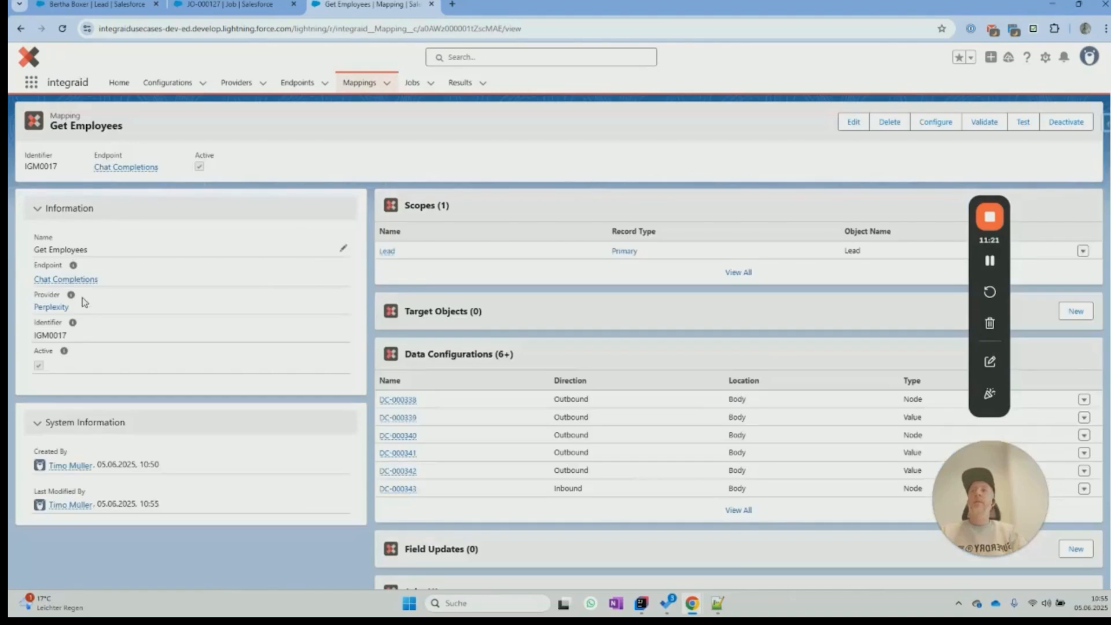
- Create a mapping named Get Revenue under the Chat Completions endpoint and open its record
mouse_move(50, 284)
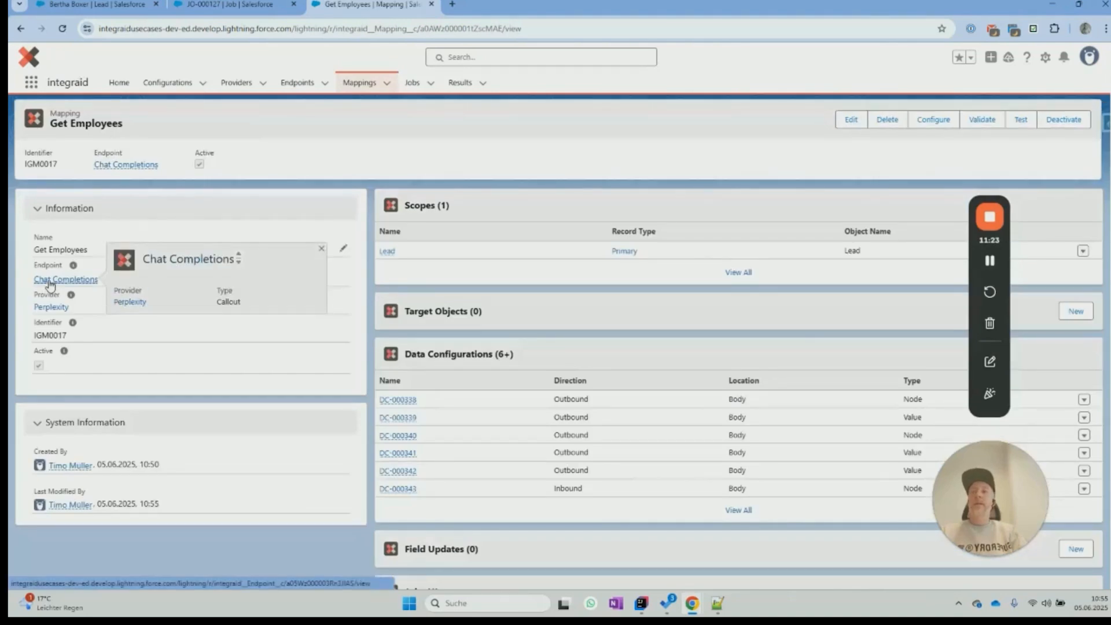
left_click(50, 281)
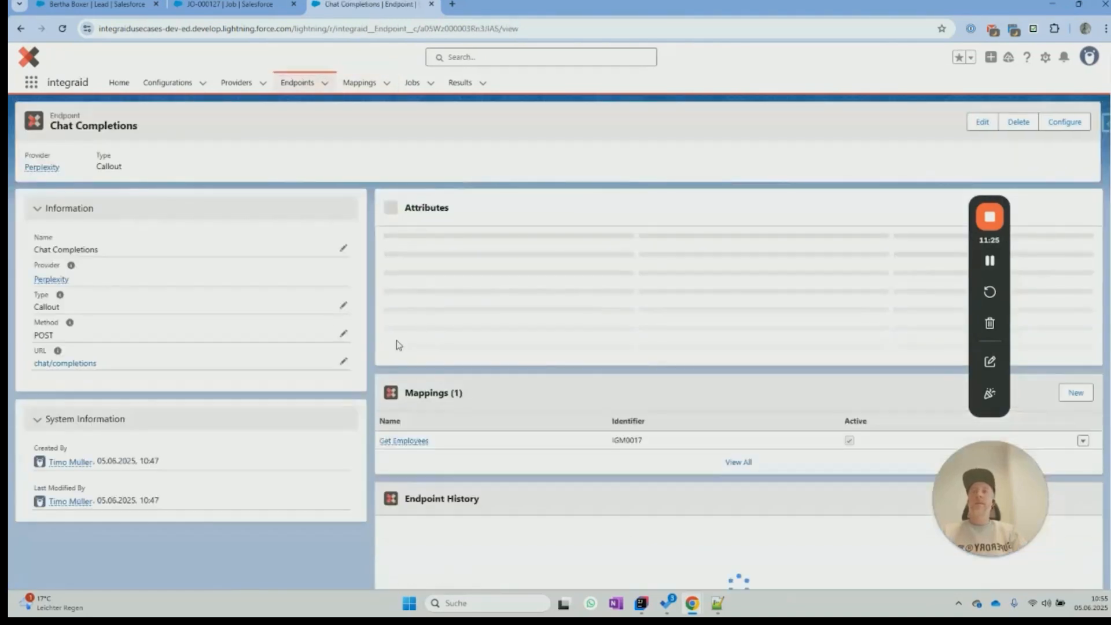
left_click(1078, 401)
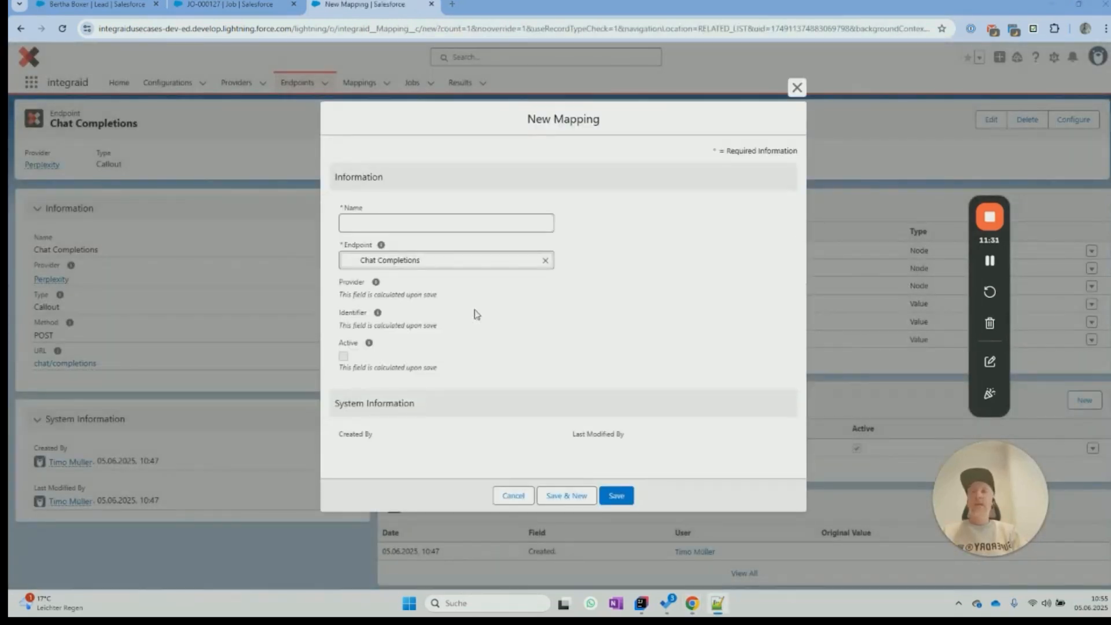
left_click(448, 225)
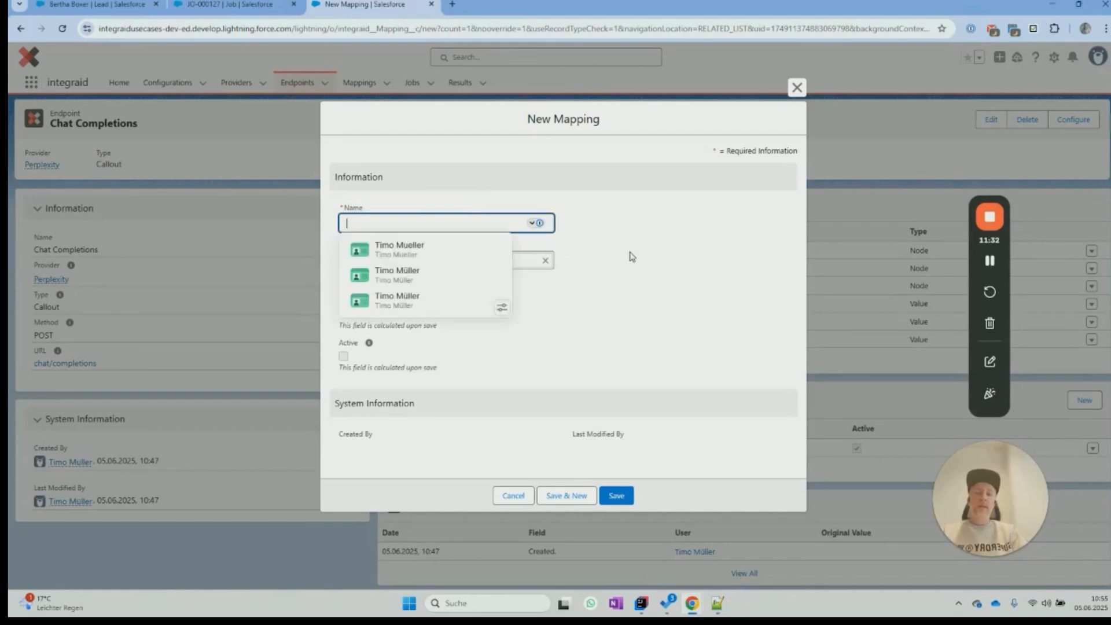
type("Get Revenue")
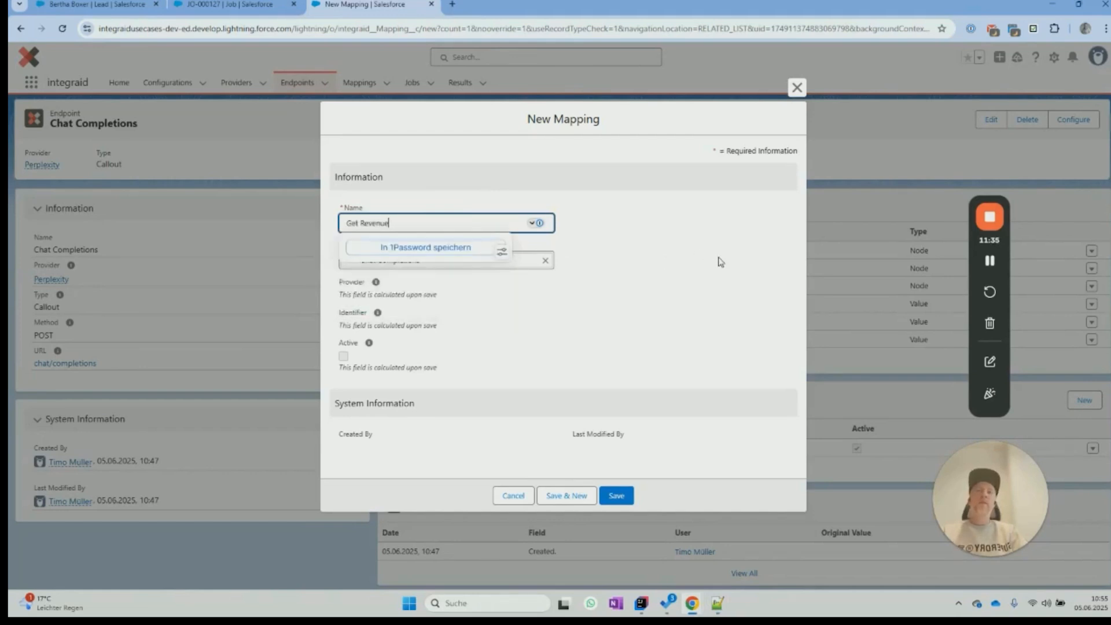
left_click(617, 496)
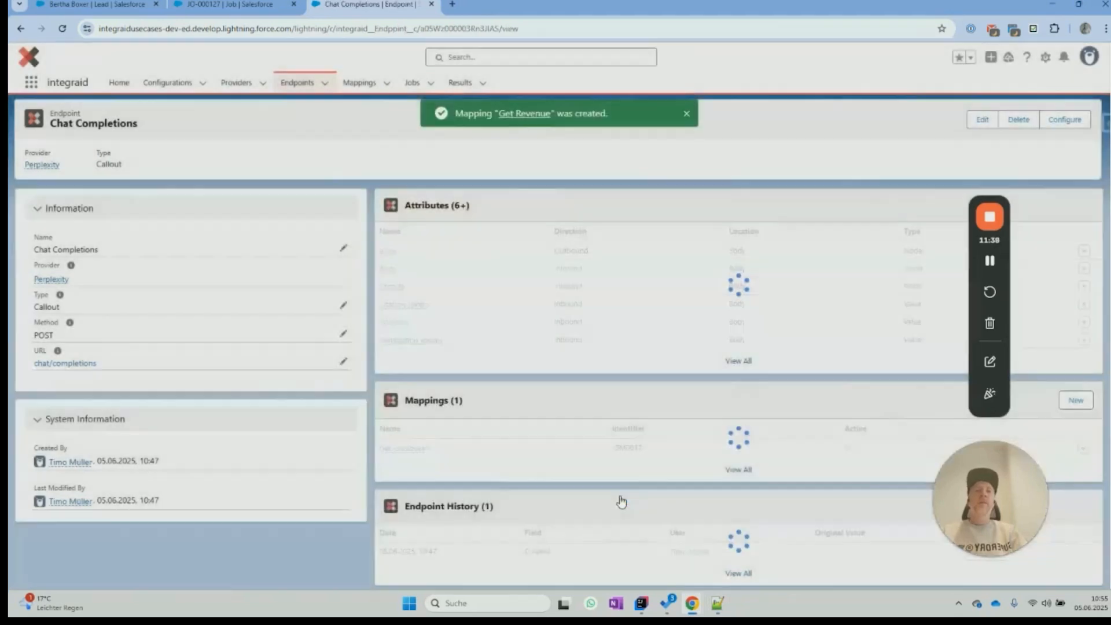
left_click(419, 466)
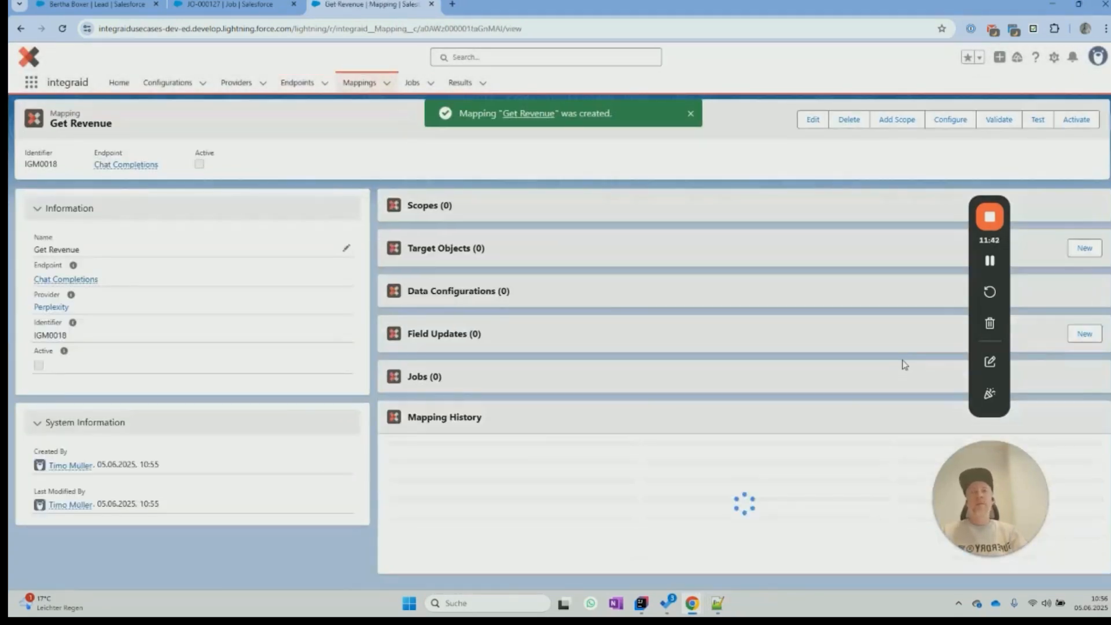
left_click(686, 119)
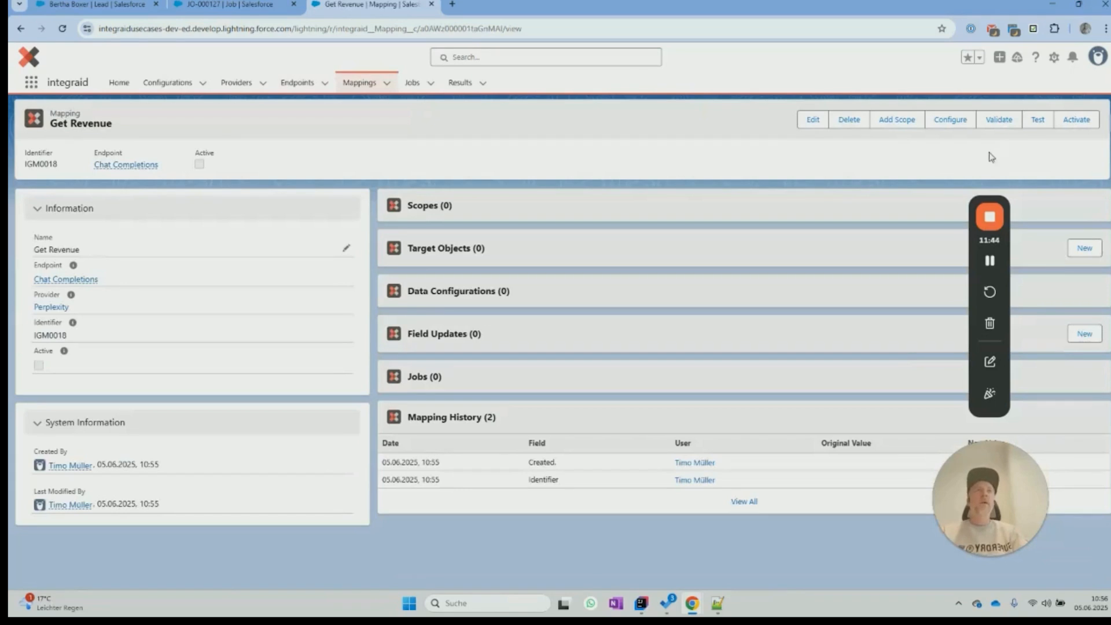
- Add the Lead object as primary scope of the Get Revenue mapping and return to the mapping record
left_click(891, 123)
left_click(90, 154)
type("Lead")
left_click(155, 152)
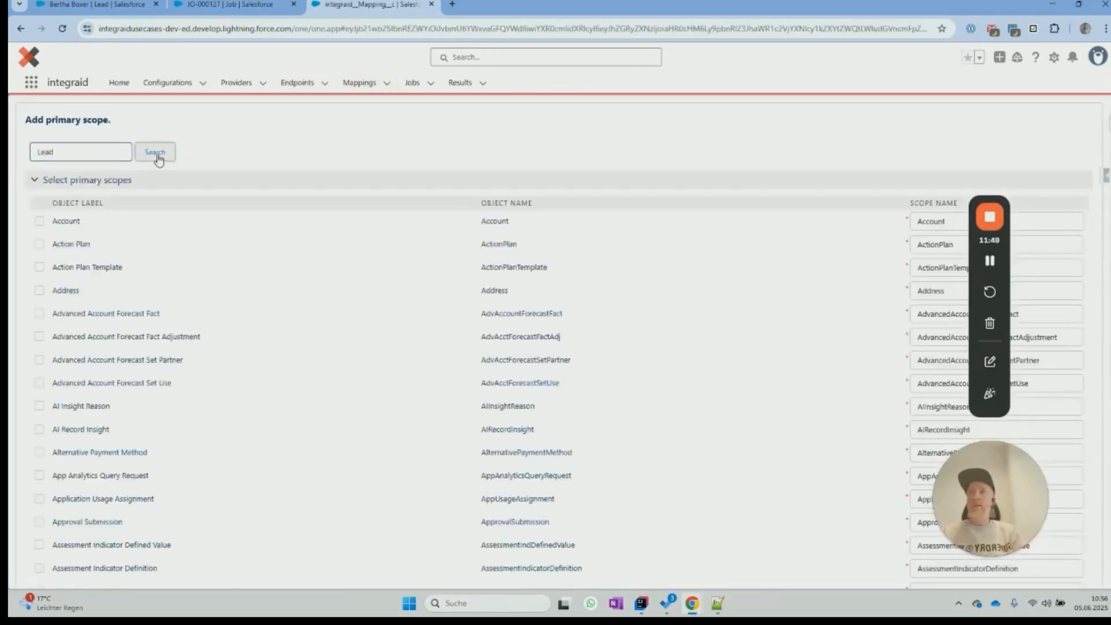
left_click(39, 220)
left_click(48, 262)
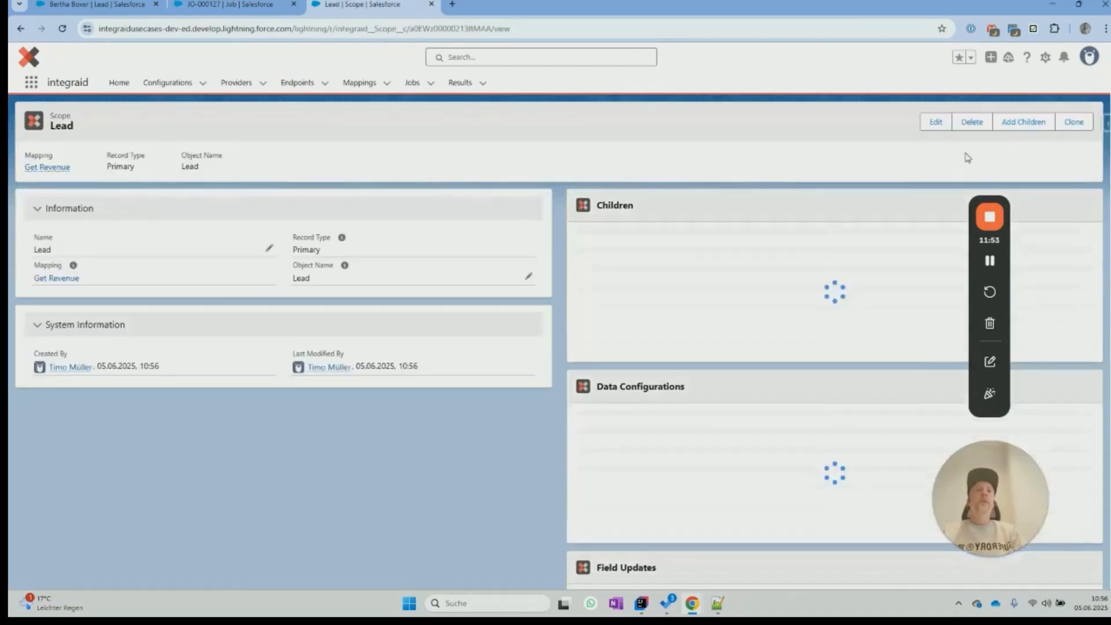
left_click(55, 279)
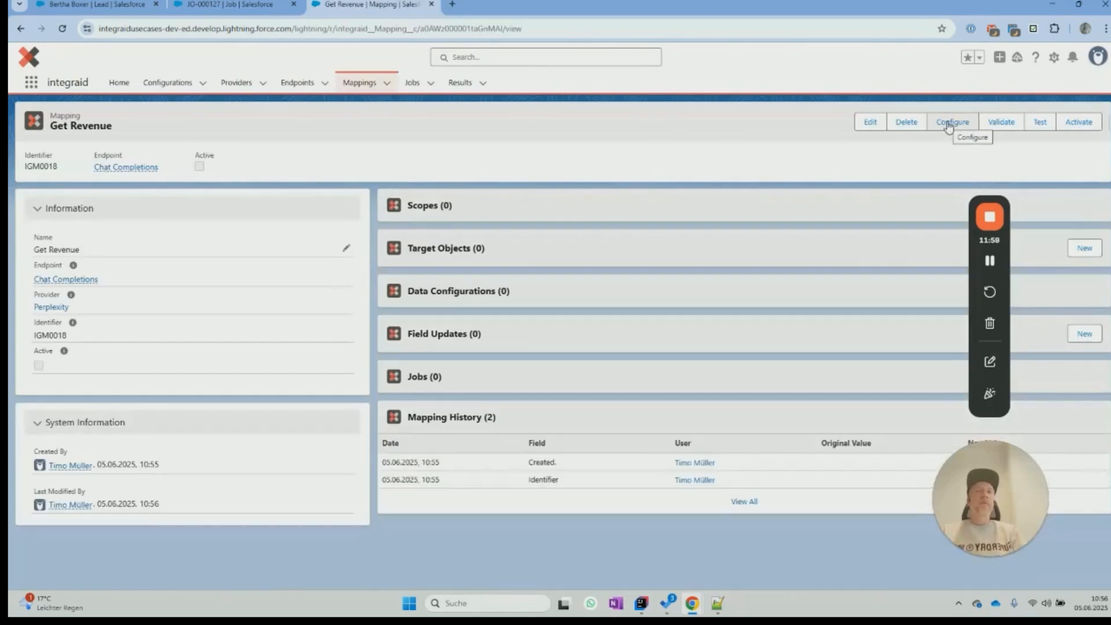
- Start the outbound body configuration of Get Revenue and add an unscoped Model attribute with the source value sonar-pro
left_click(951, 122)
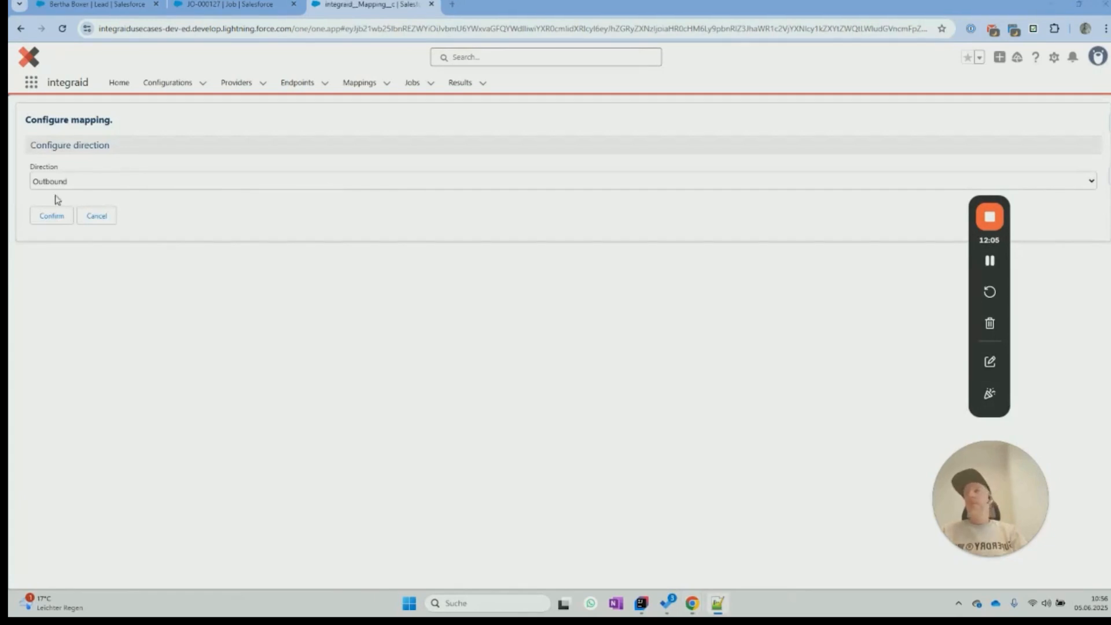
left_click(51, 216)
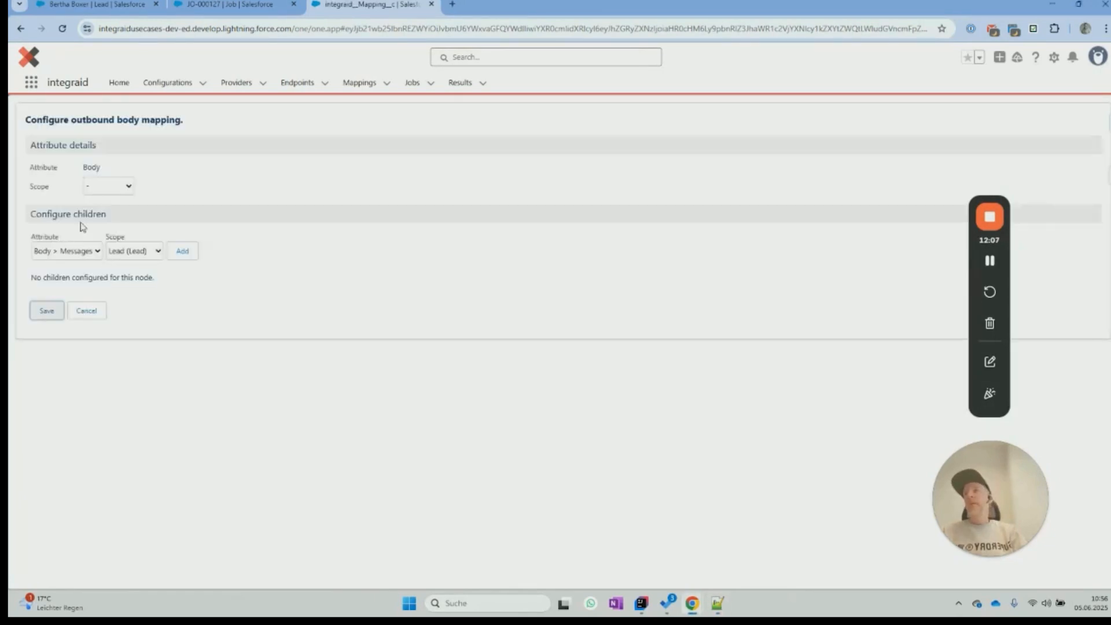
left_click(75, 256)
left_click(64, 282)
left_click(138, 251)
left_click(128, 267)
left_click(184, 254)
left_click(226, 307)
type("sonar-pro")
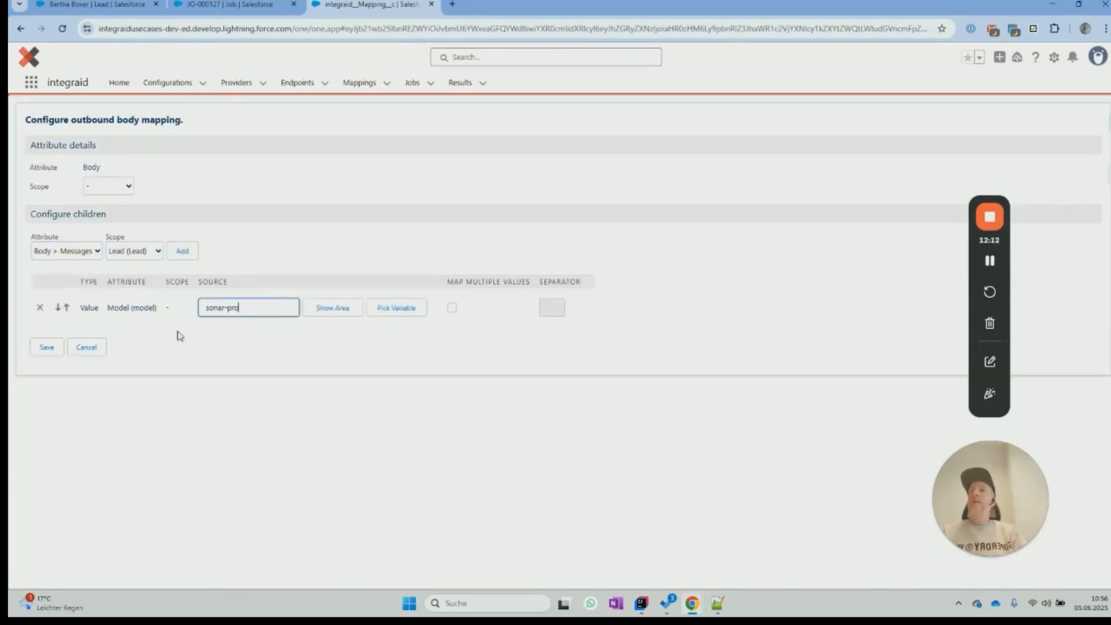
- Add an unscoped Messages node to the outbound body and give it an unscoped Role child with the value user
left_click(121, 255)
left_click(173, 254)
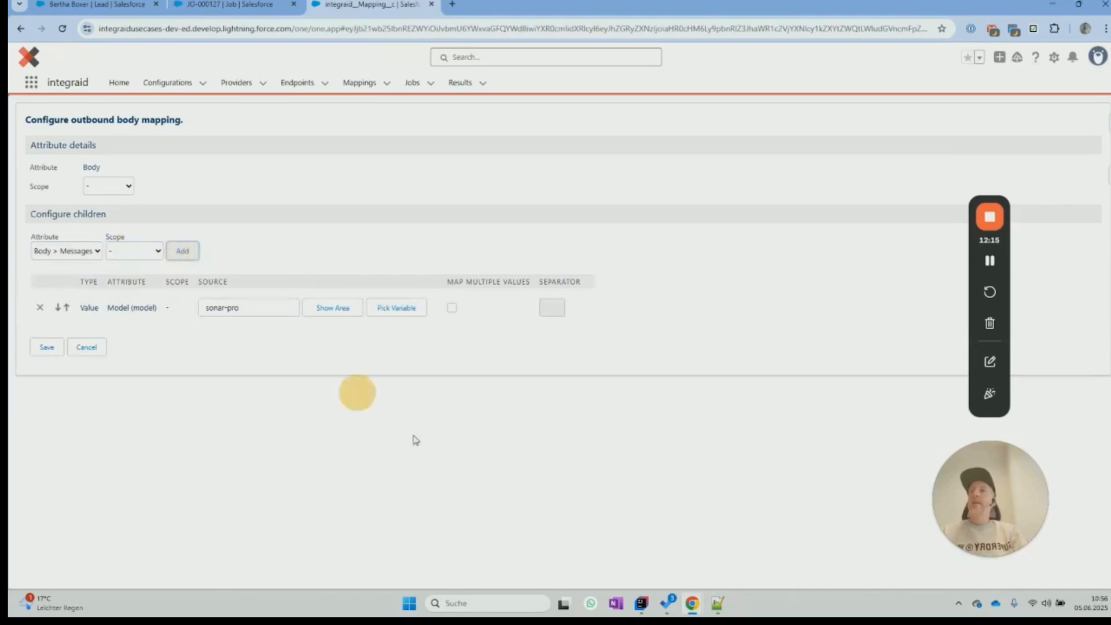
left_click(628, 339)
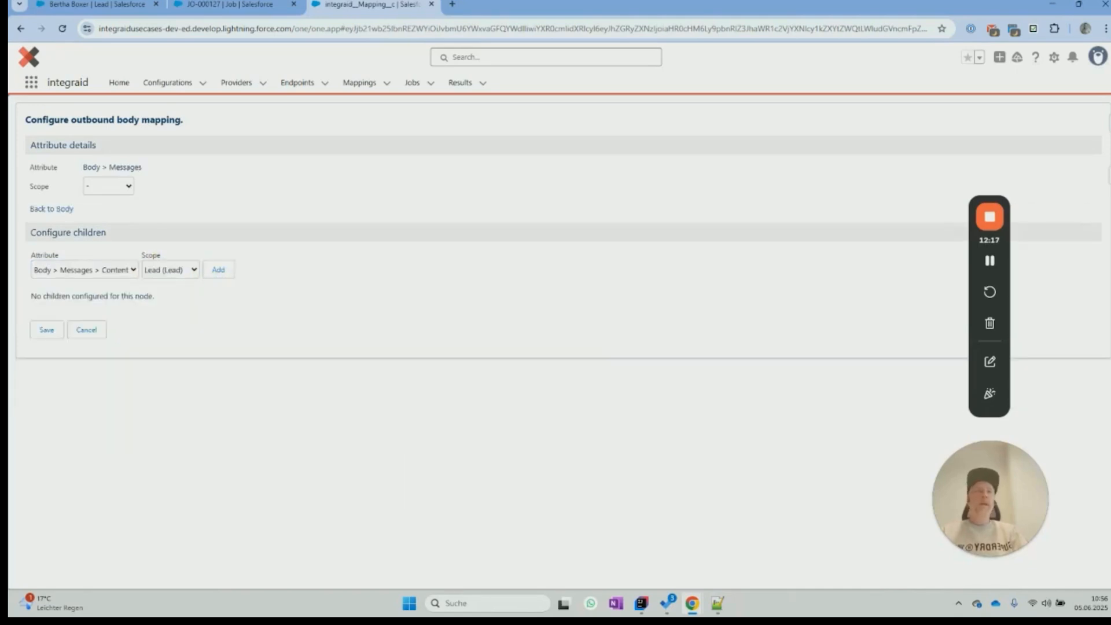
left_click(92, 272)
left_click(93, 300)
left_click(171, 270)
left_click(162, 280)
left_click(219, 270)
left_click(204, 324)
type("user")
- Add an unscoped Content child requesting the total revenue of {Lead.Website} as a clean number only, empty string if unknown, and save the outbound mapping
left_click(155, 272)
left_click(151, 281)
left_click(134, 272)
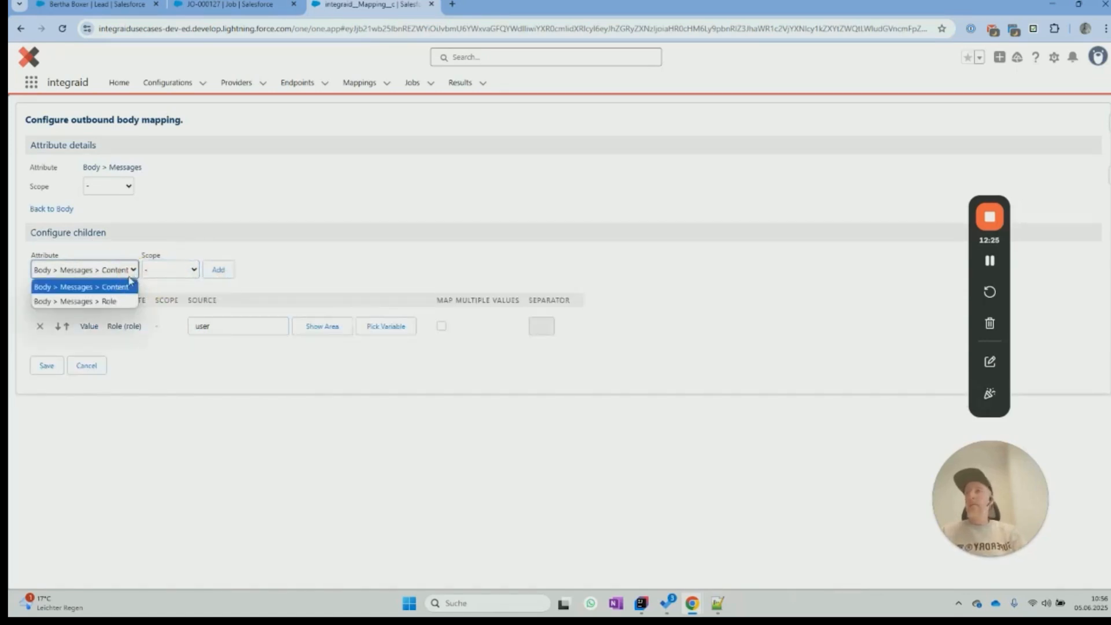
left_click(130, 287)
left_click(218, 270)
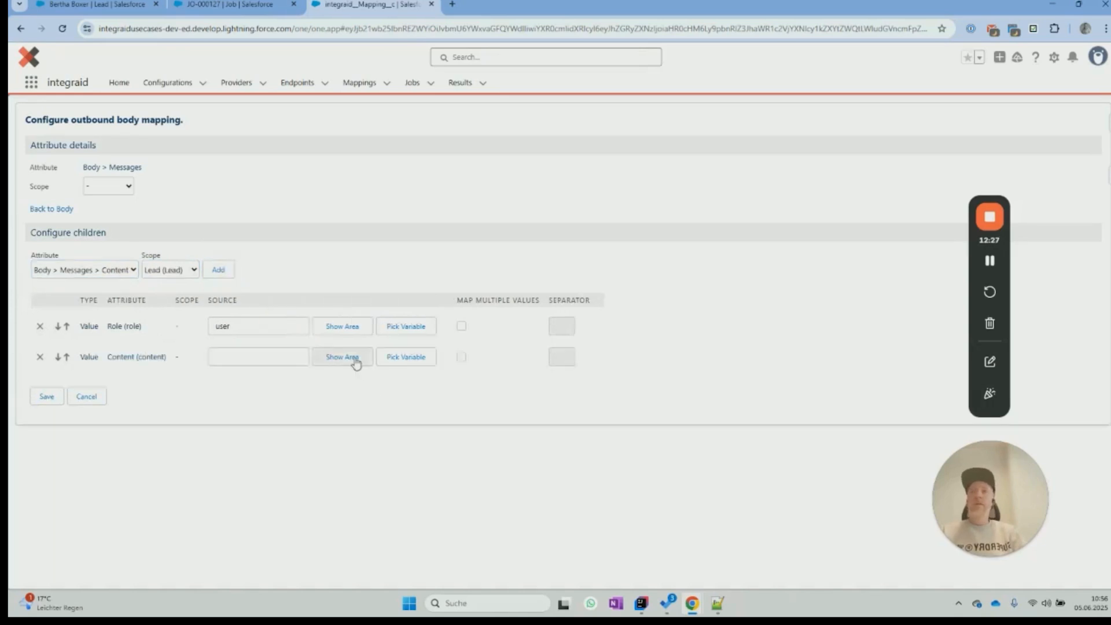
left_click(356, 363)
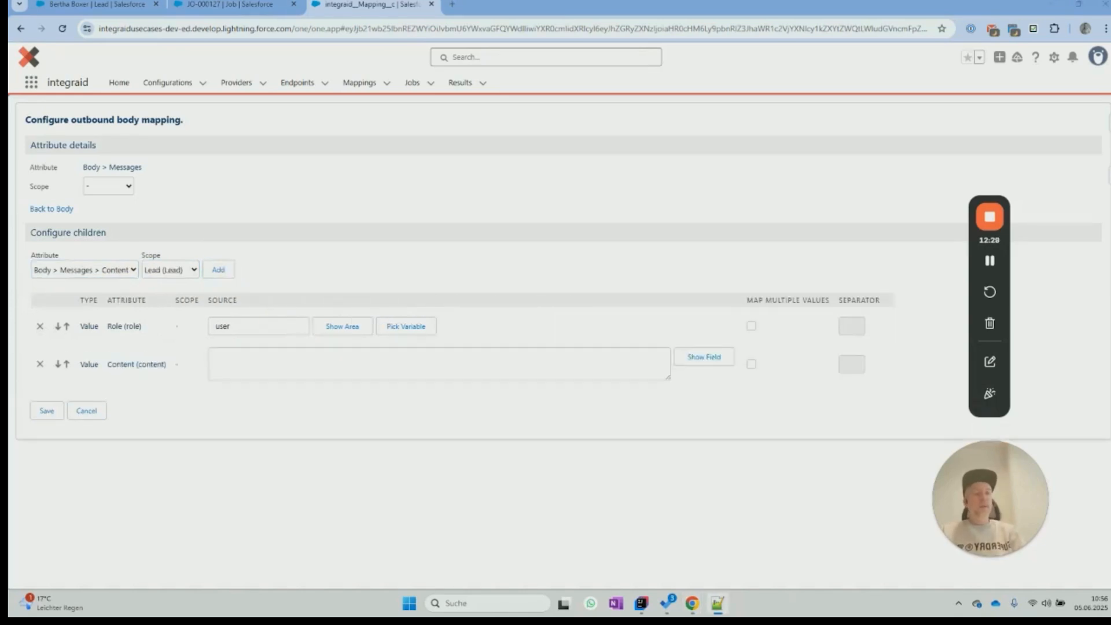
left_click(340, 361)
type("Please give me an estimation of the total revenue of the company {Lead.Website}. IMPORTANT: Please hand back a clean number only without anything else, no separating characters. If you don't know, give back an empty string.")
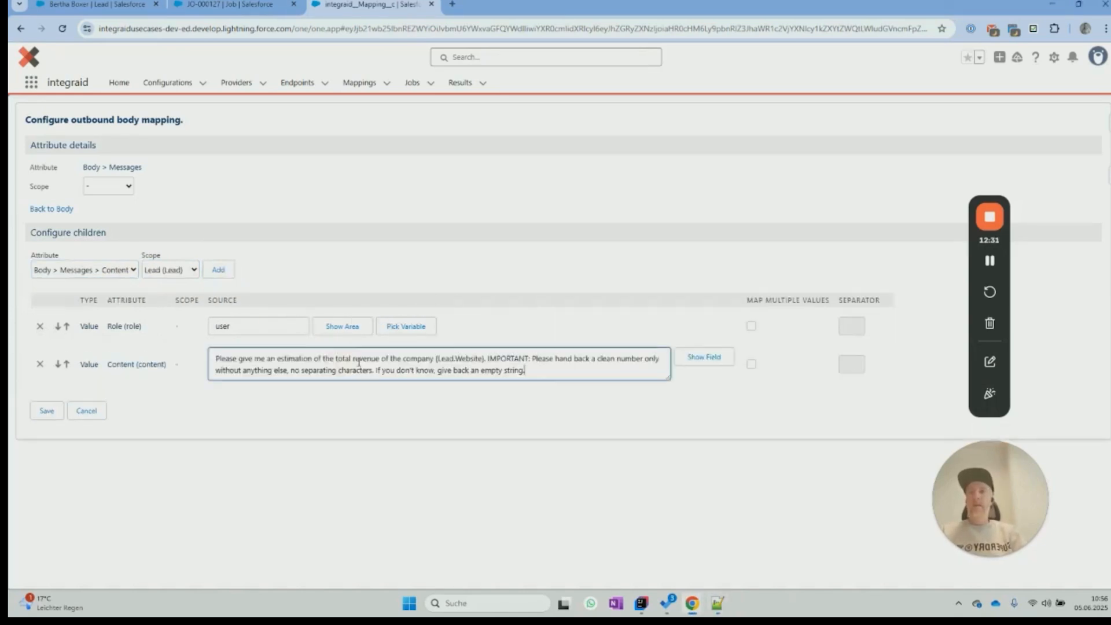
left_click_drag(435, 358, 484, 359)
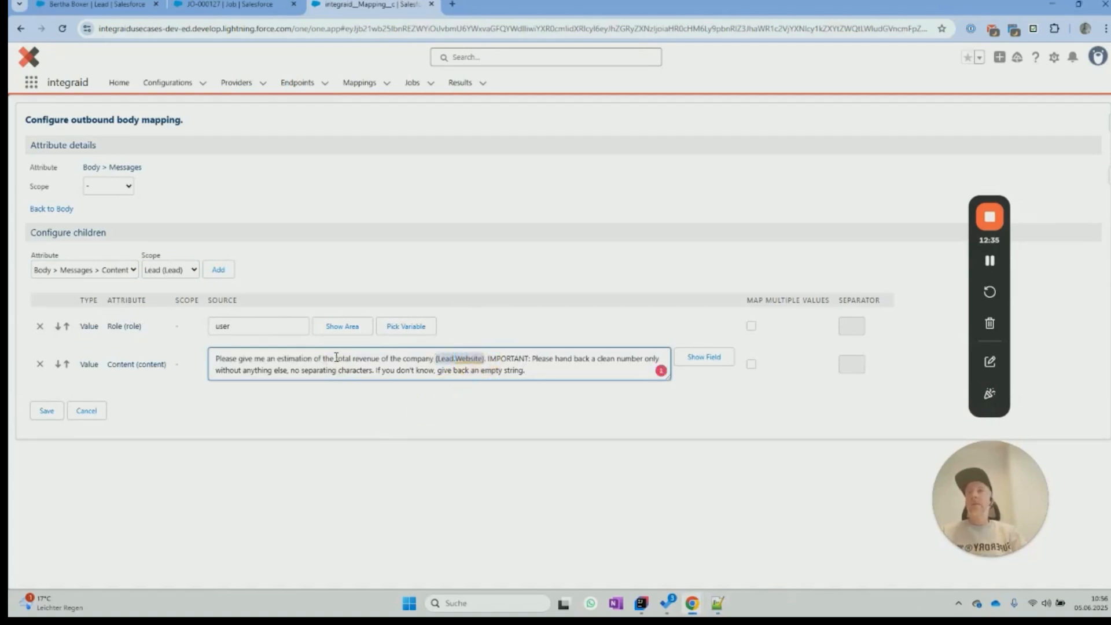
left_click_drag(336, 357, 380, 359)
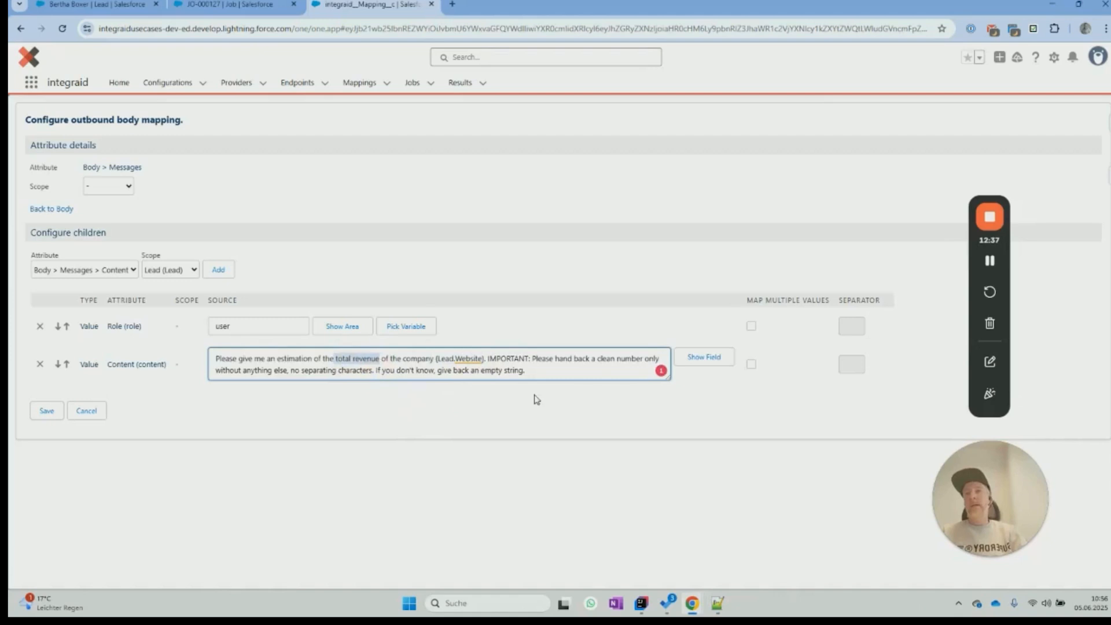
left_click(526, 370)
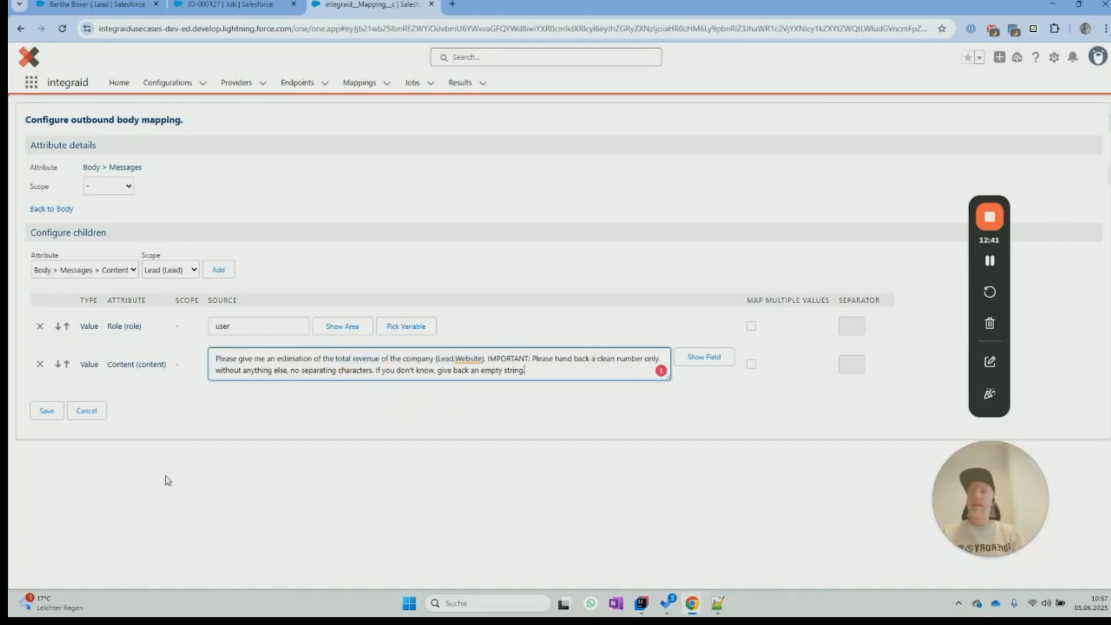
left_click(47, 412)
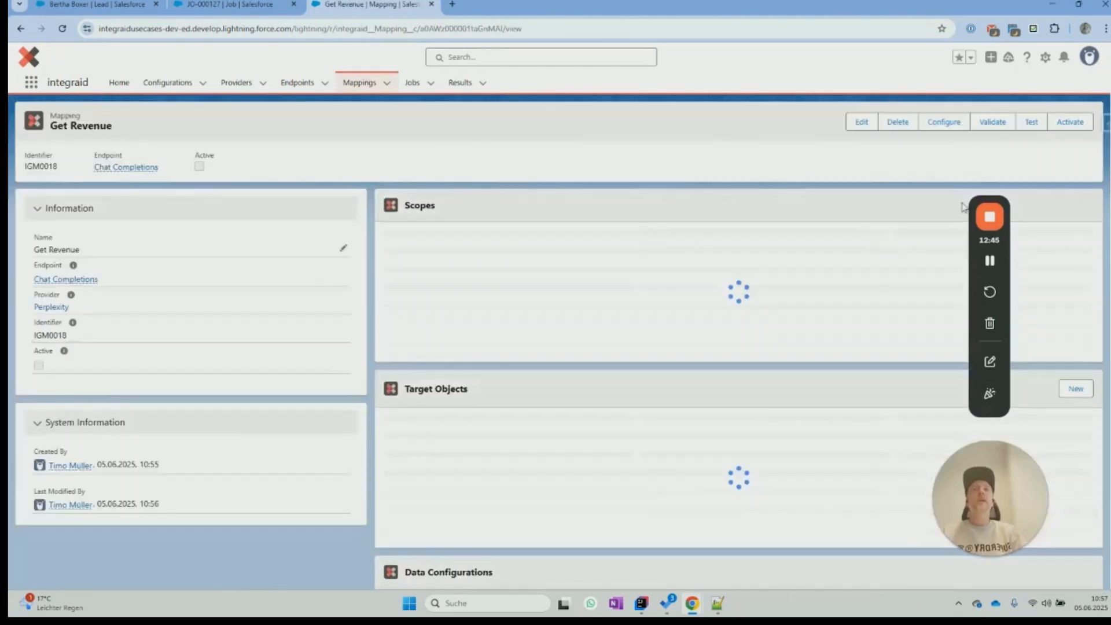
- Configure the inbound mapping to write Choices > Message > Content into the Lead's Revenue (Revenue__c) field, and save it
left_click(943, 119)
left_click(47, 183)
left_click(46, 211)
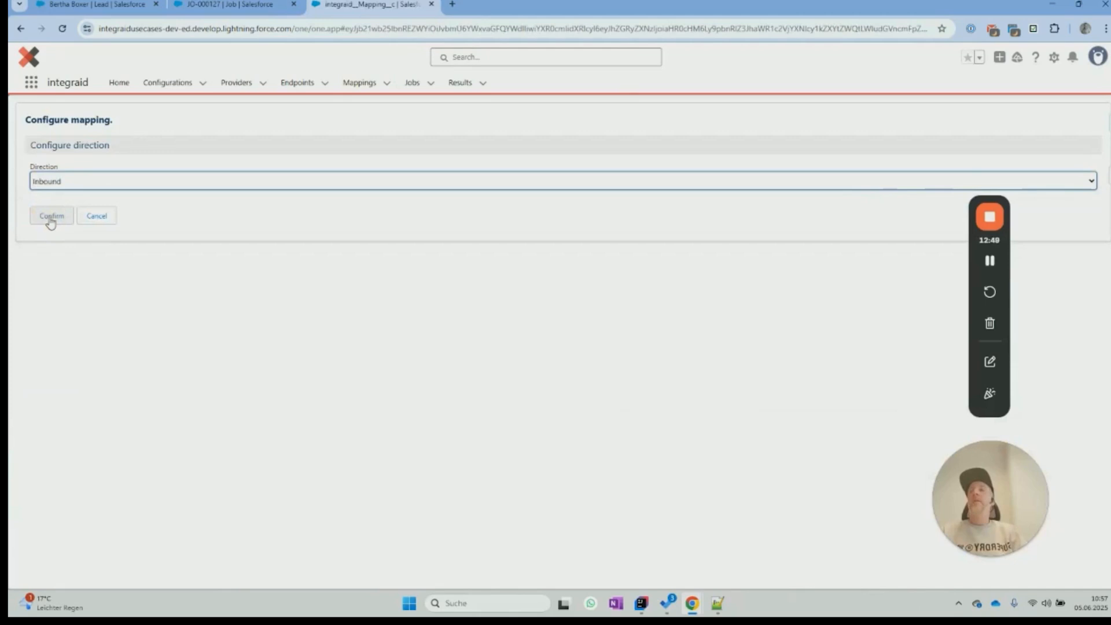
left_click(51, 217)
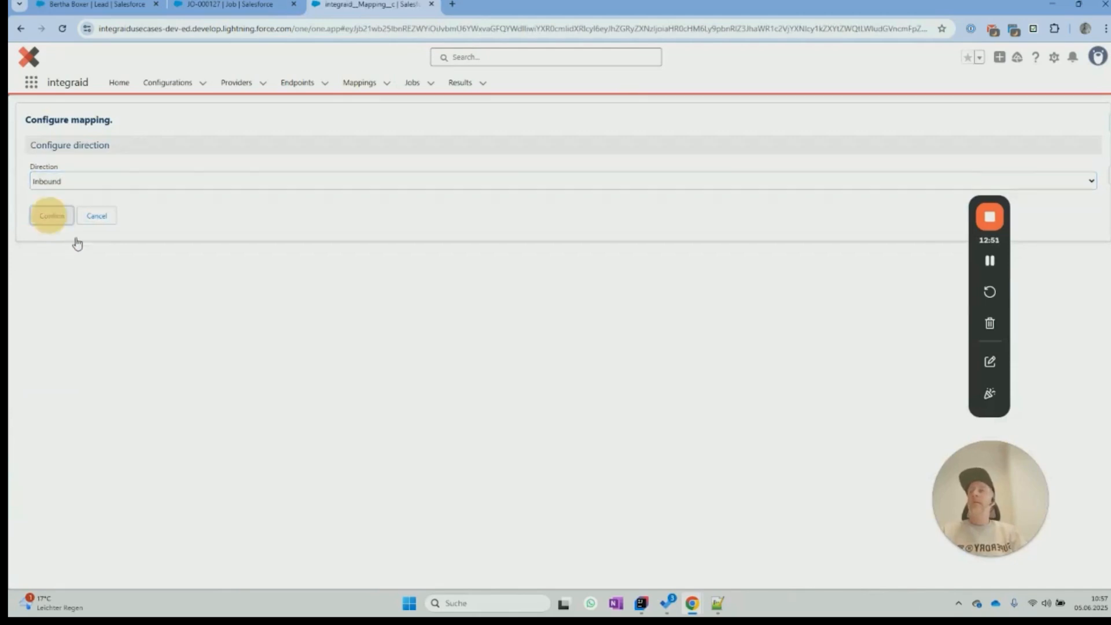
left_click(179, 251)
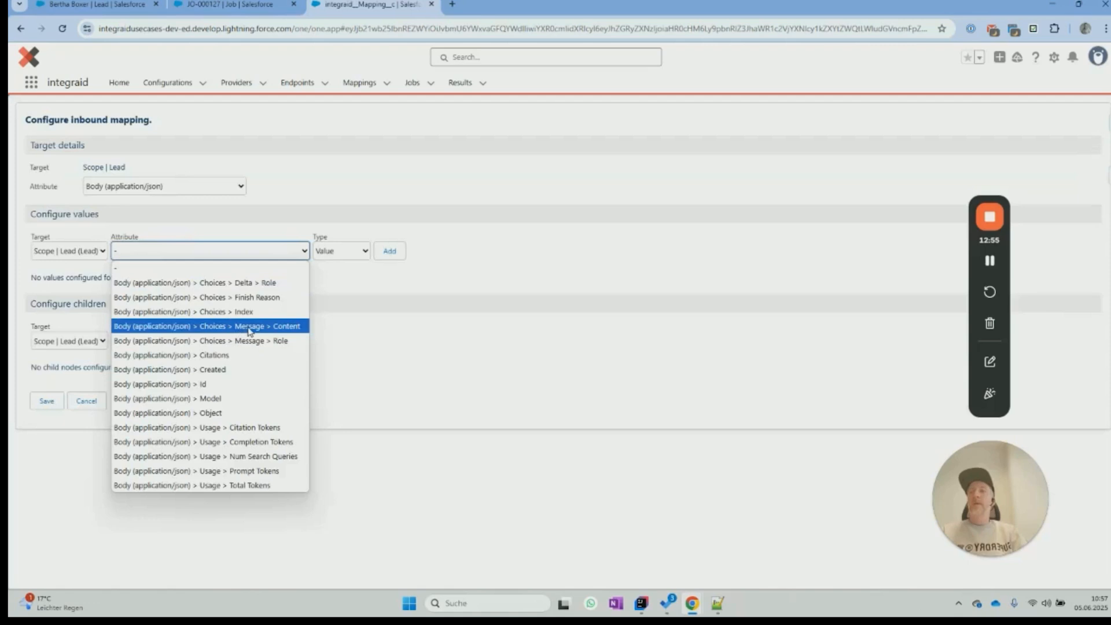
left_click(250, 328)
left_click(391, 252)
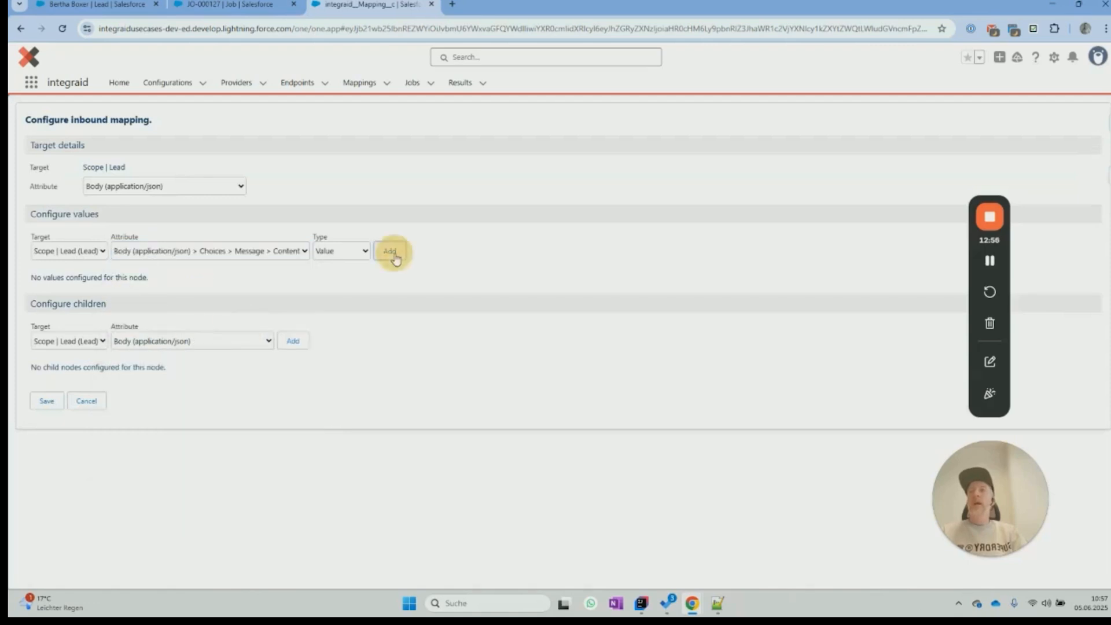
left_click(271, 310)
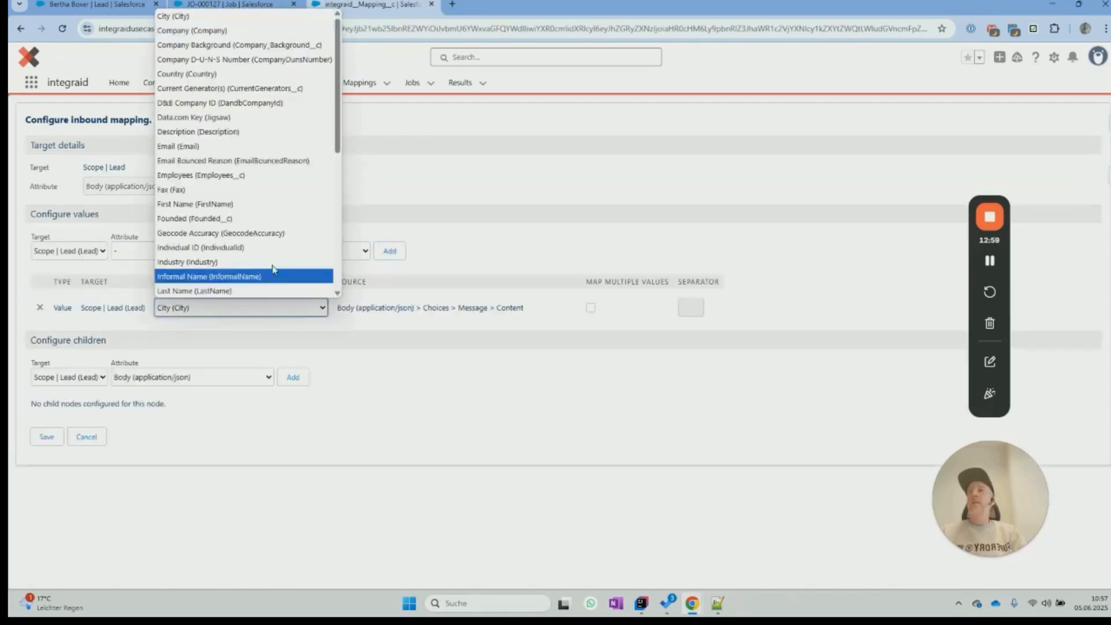
scroll(243, 261, "down", 3)
left_click(197, 204)
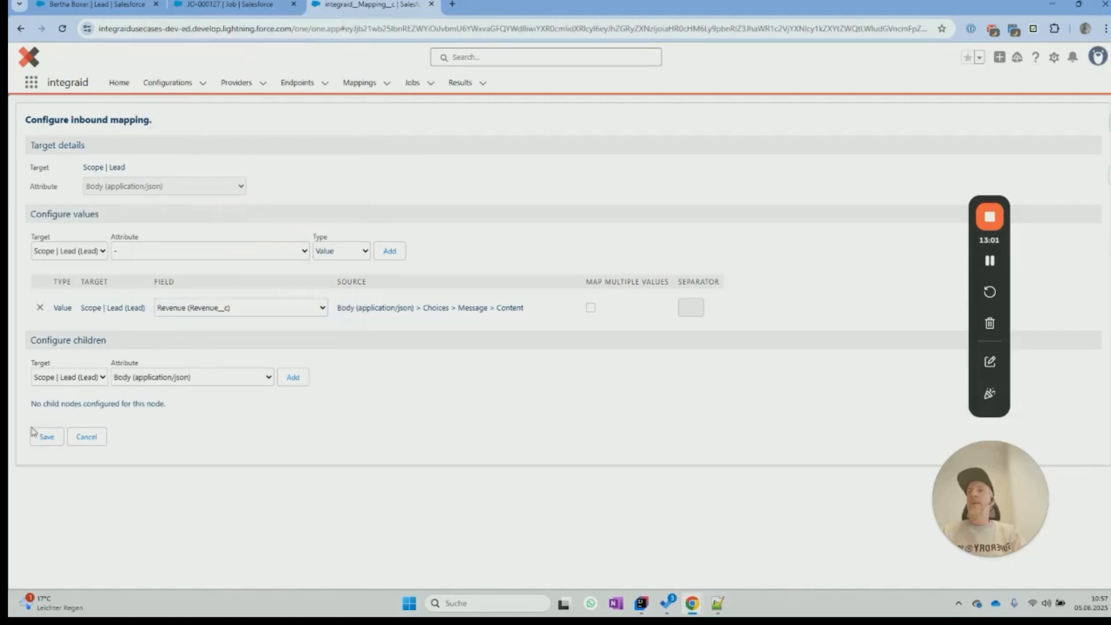
left_click(46, 436)
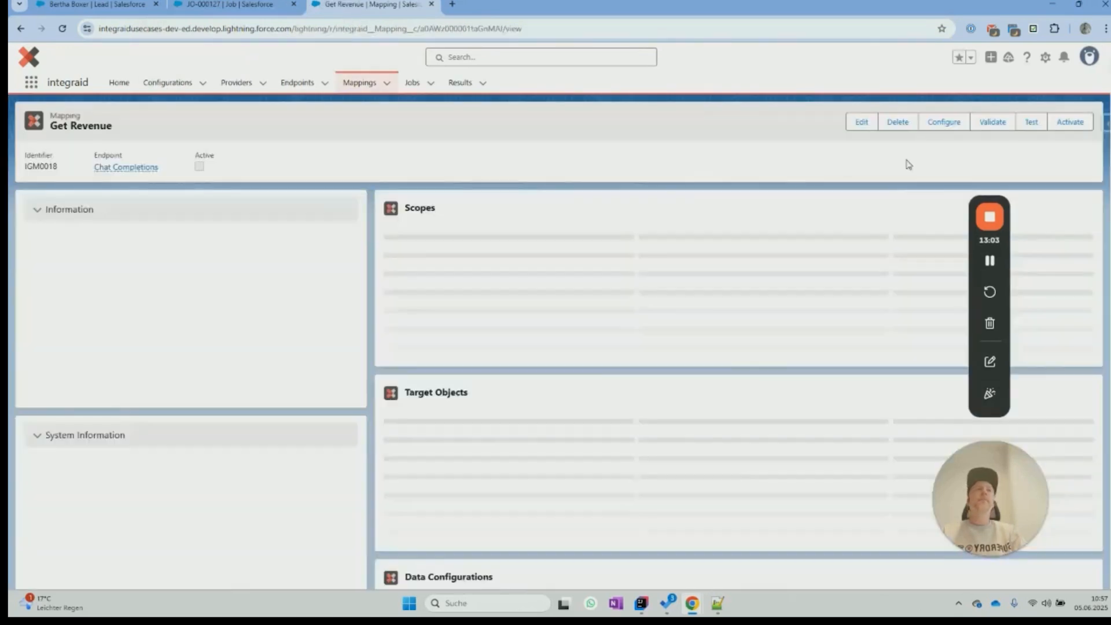
- Activate the Get Revenue mapping and return to its Chat Completions endpoint record
left_click(1068, 122)
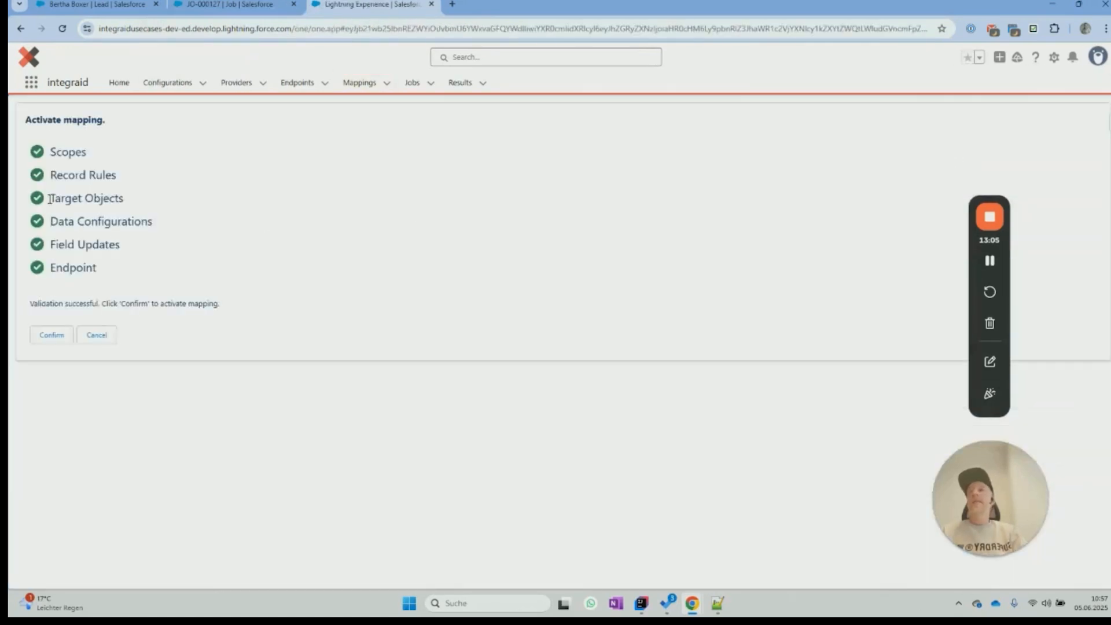
left_click(51, 334)
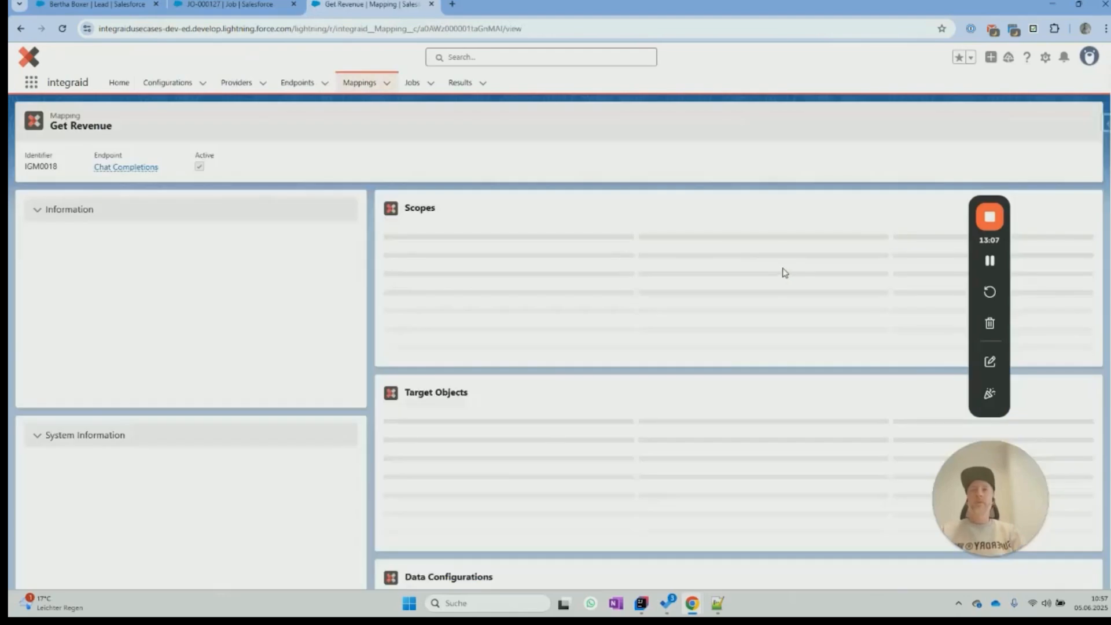
mouse_move(58, 283)
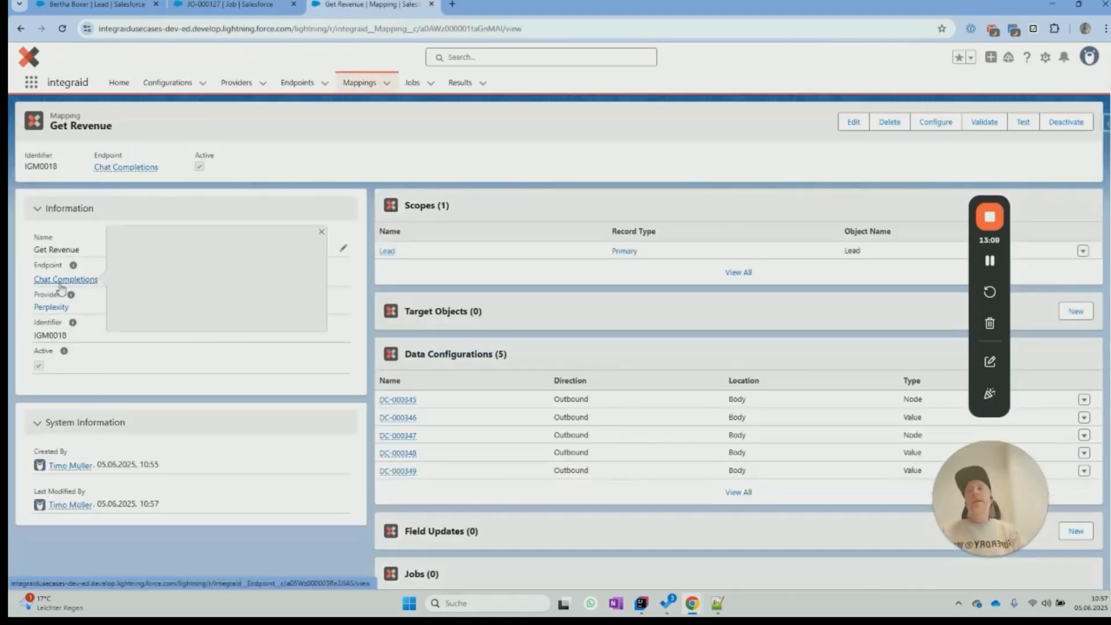
left_click(58, 283)
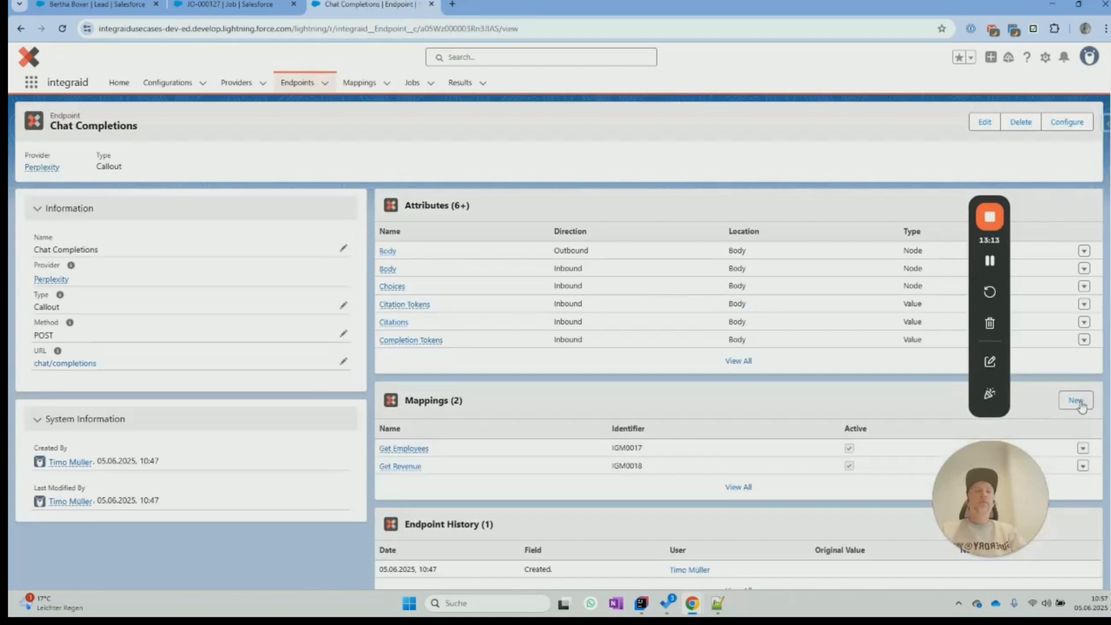
- Create a mapping named Get Background for the Chat Completions endpoint and open its record
left_click(1074, 399)
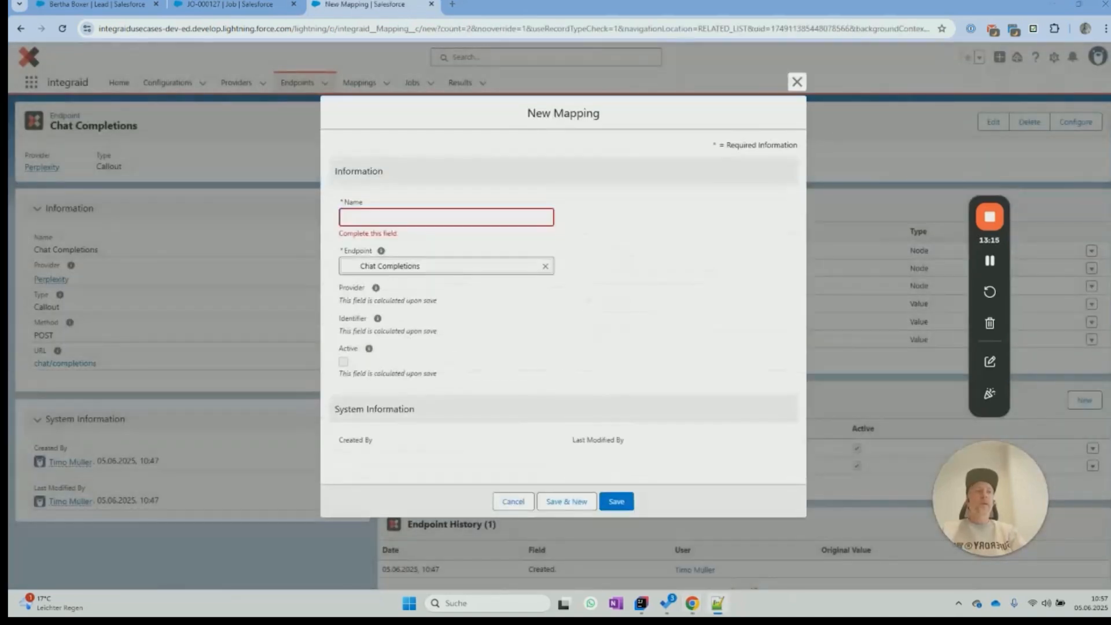
left_click(531, 217)
type("Get Background")
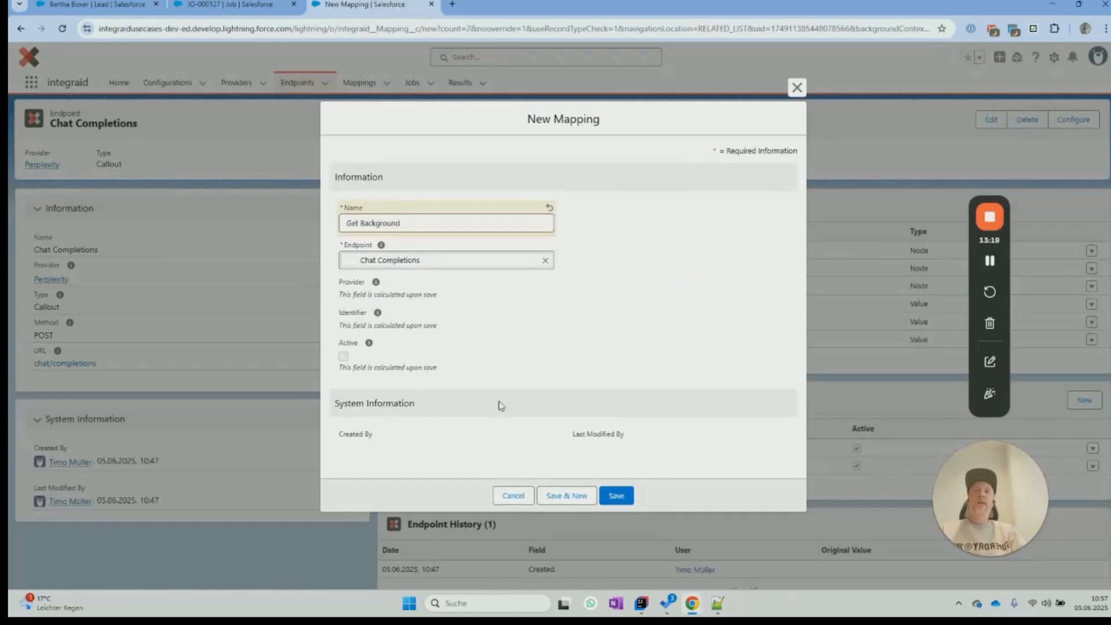
left_click(616, 498)
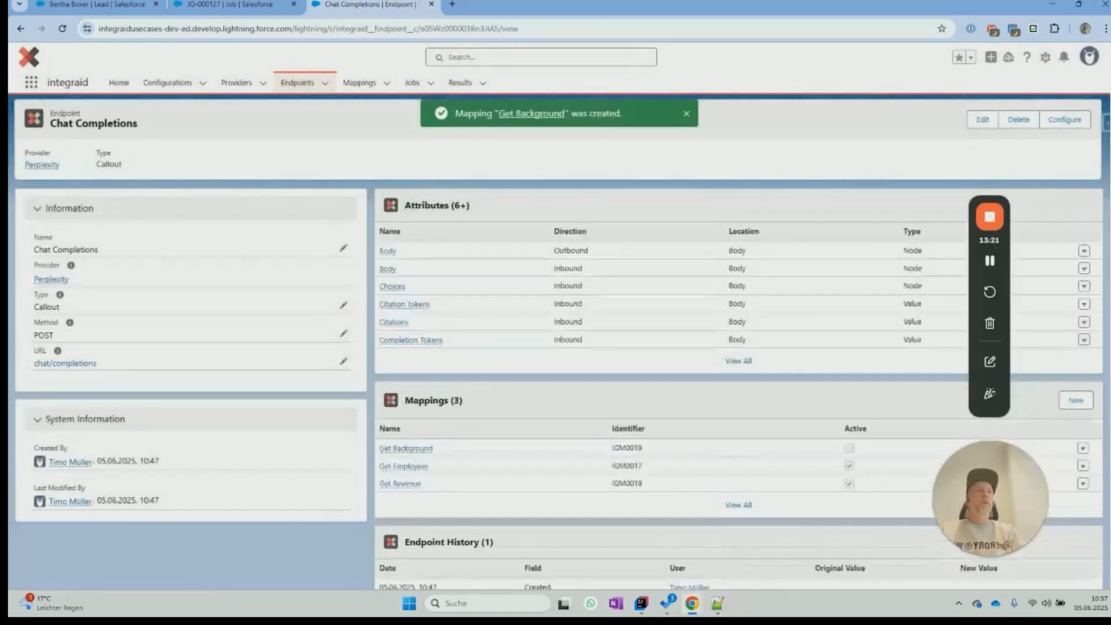
left_click(406, 448)
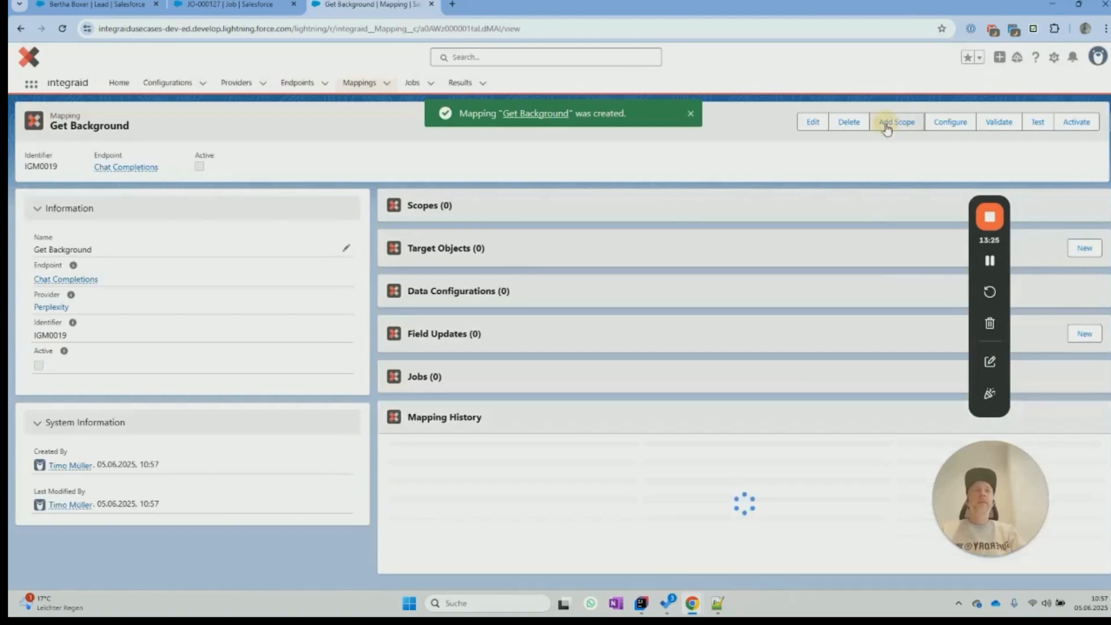
- Add Lead as the primary scope of the Get Background mapping and return to the mapping record
left_click(897, 125)
left_click(86, 153)
type("lead")
left_click(155, 151)
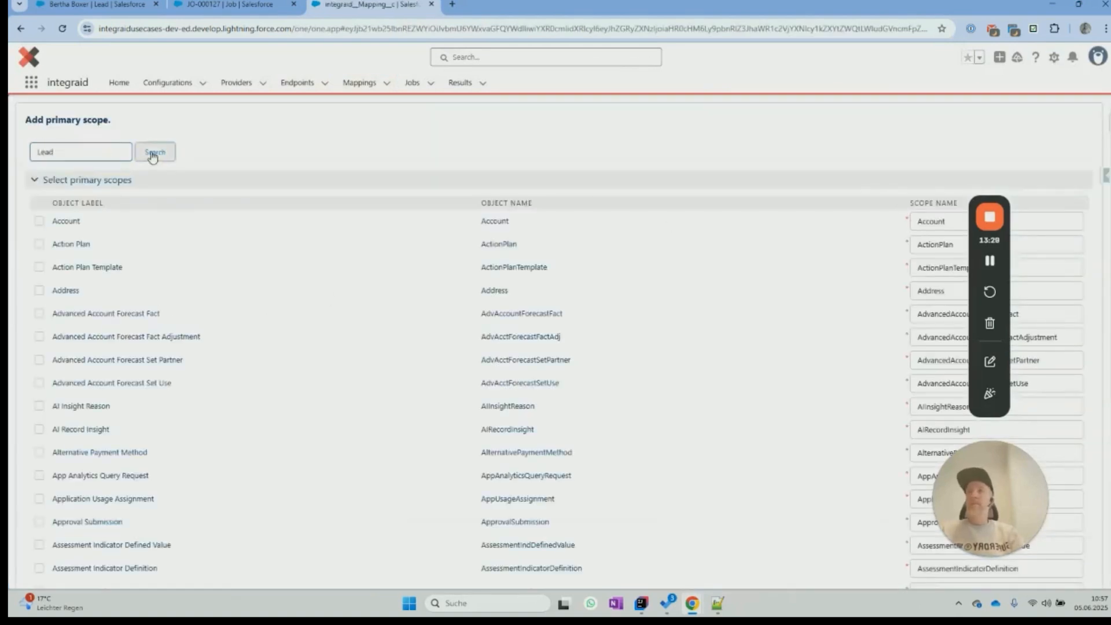
left_click(39, 220)
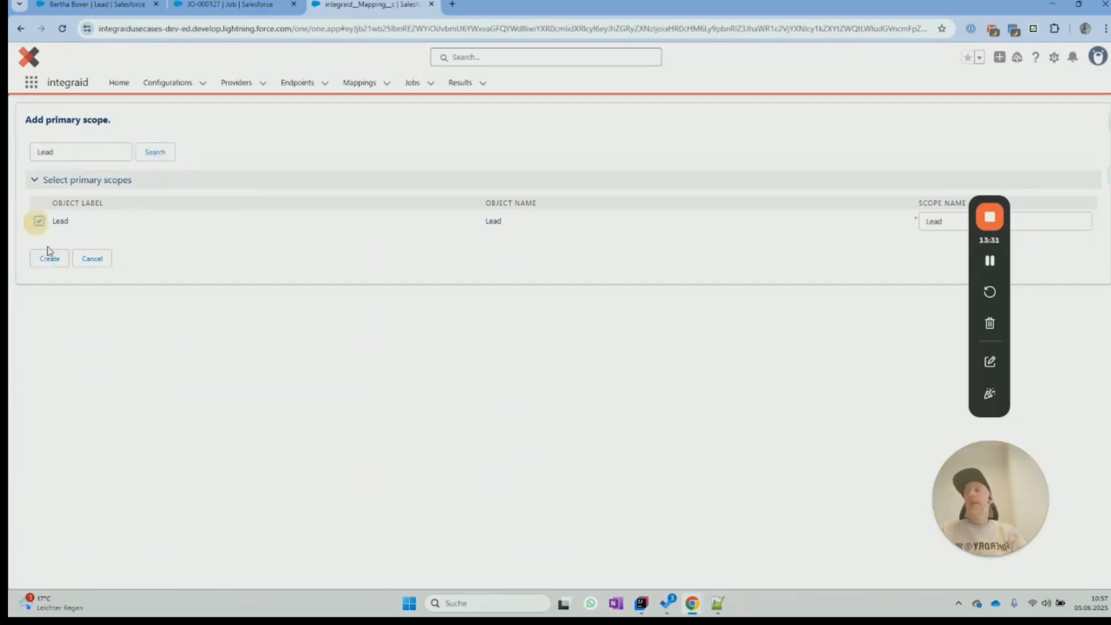
left_click(49, 259)
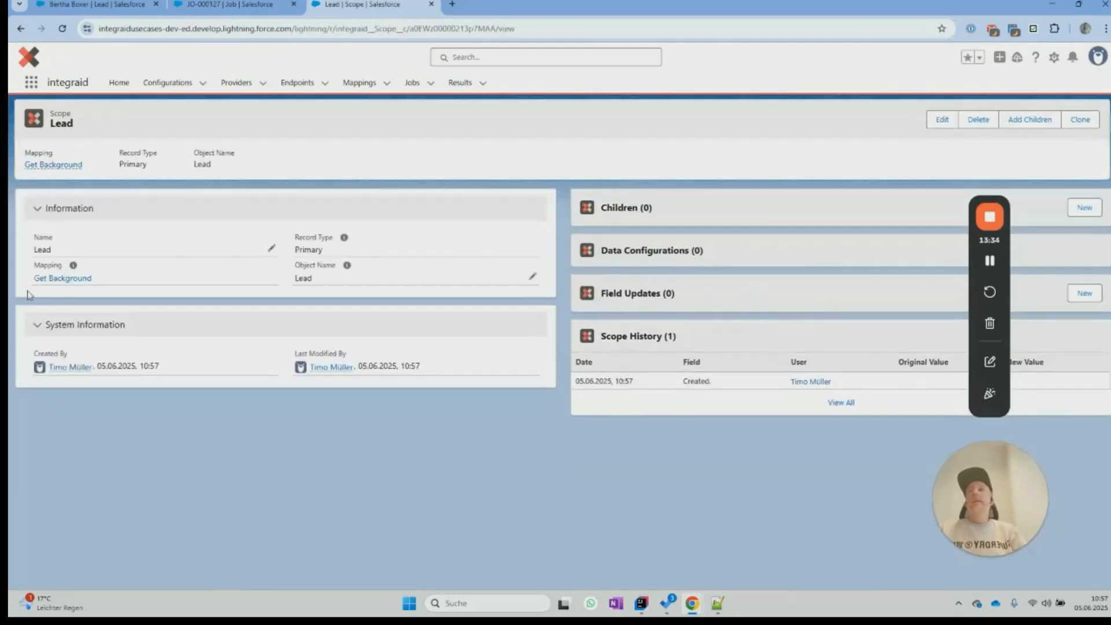
left_click(58, 278)
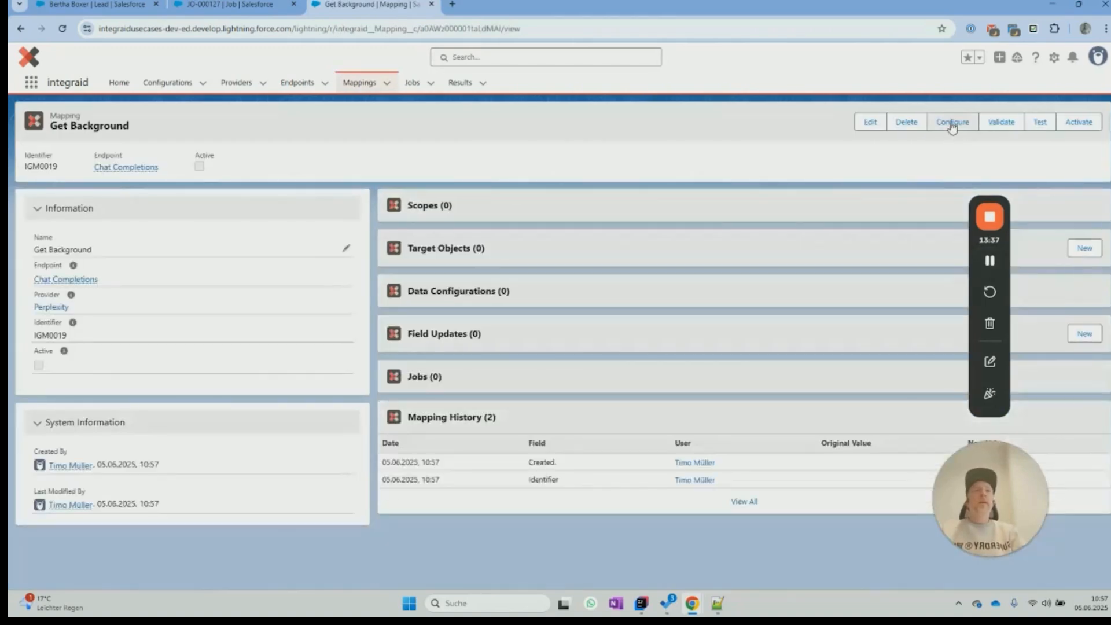
- Start configuring the outbound body mapping and add an unscoped Model child with the value sonar-pro
left_click(953, 120)
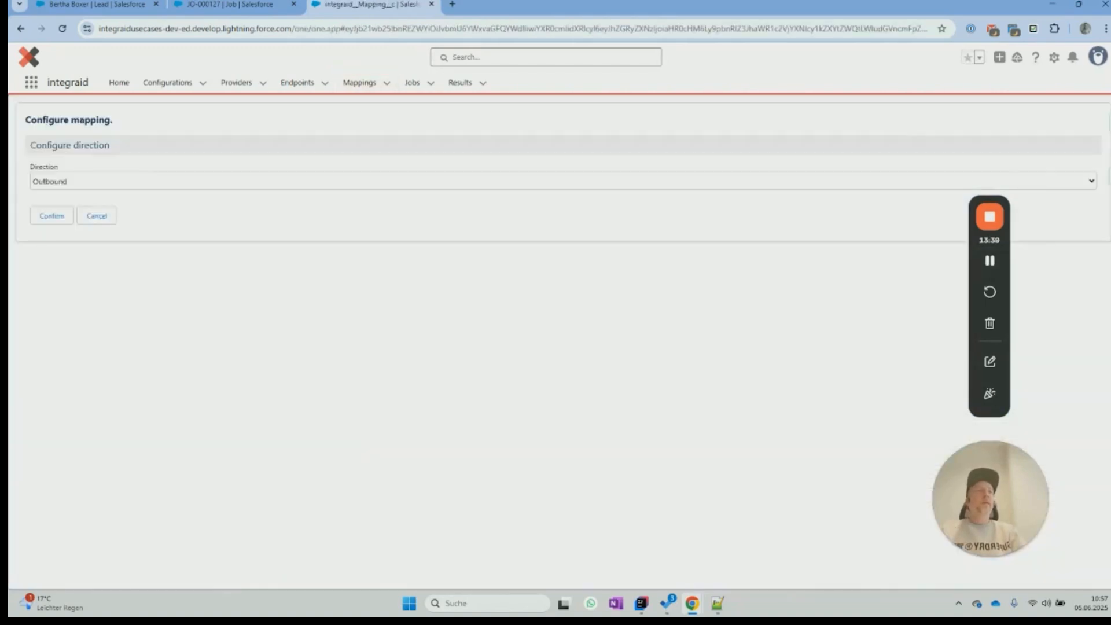
left_click(51, 215)
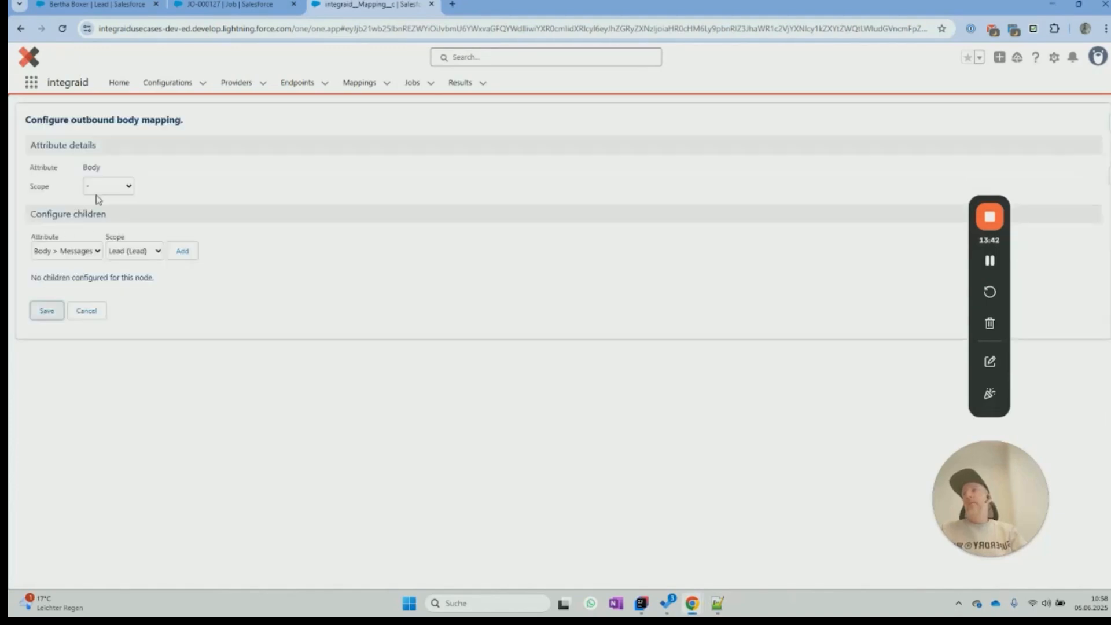
left_click(90, 257)
left_click(75, 283)
left_click(125, 252)
left_click(118, 265)
left_click(181, 254)
left_click(289, 309)
type("sonar-pro")
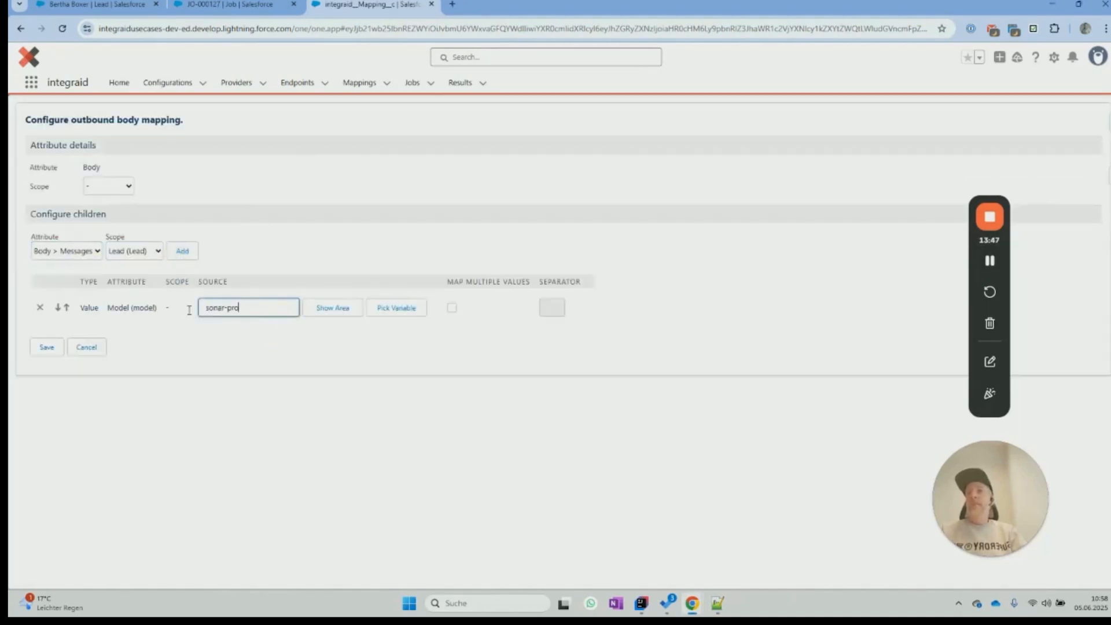
- Add an unscoped Messages node to the outbound body and give it an unscoped Role child set to user
left_click(128, 253)
left_click(130, 261)
left_click(182, 251)
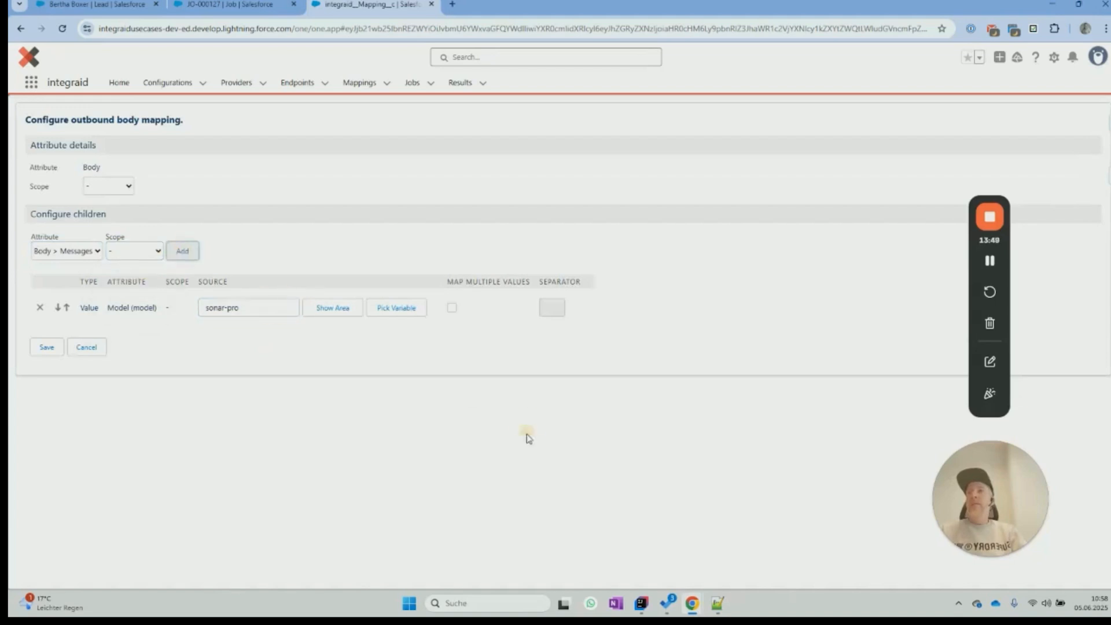
left_click(633, 344)
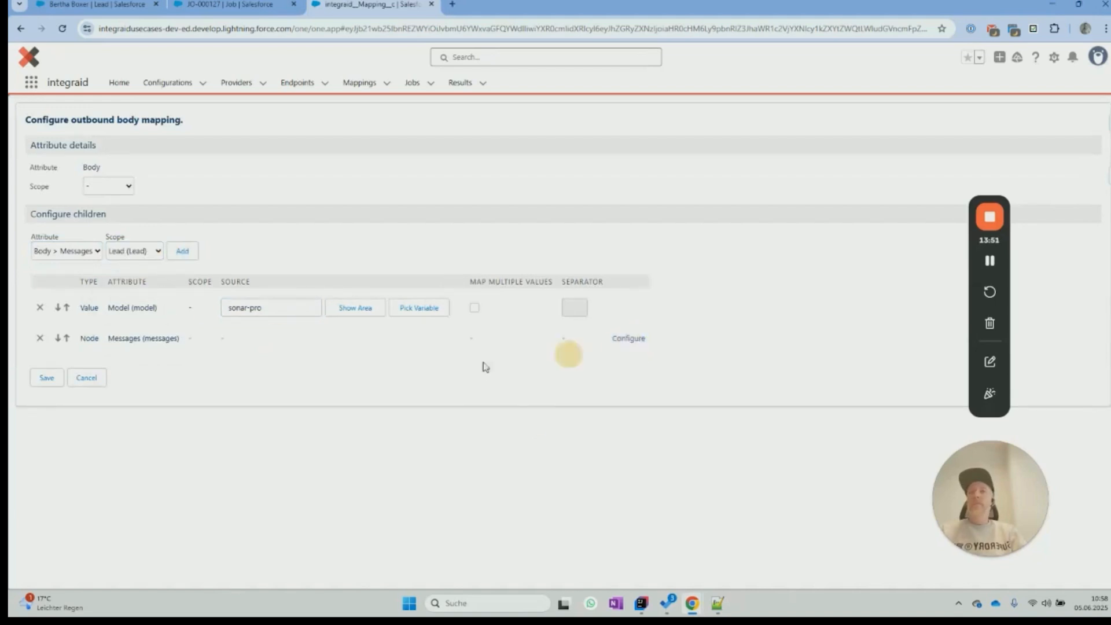
left_click(98, 270)
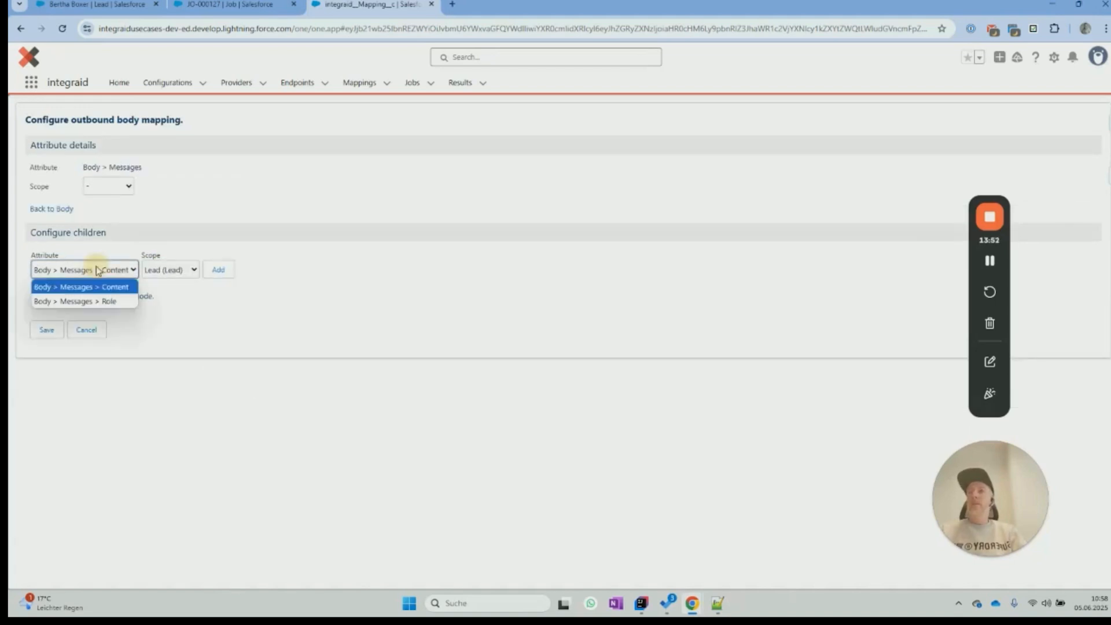
left_click(98, 300)
left_click(171, 288)
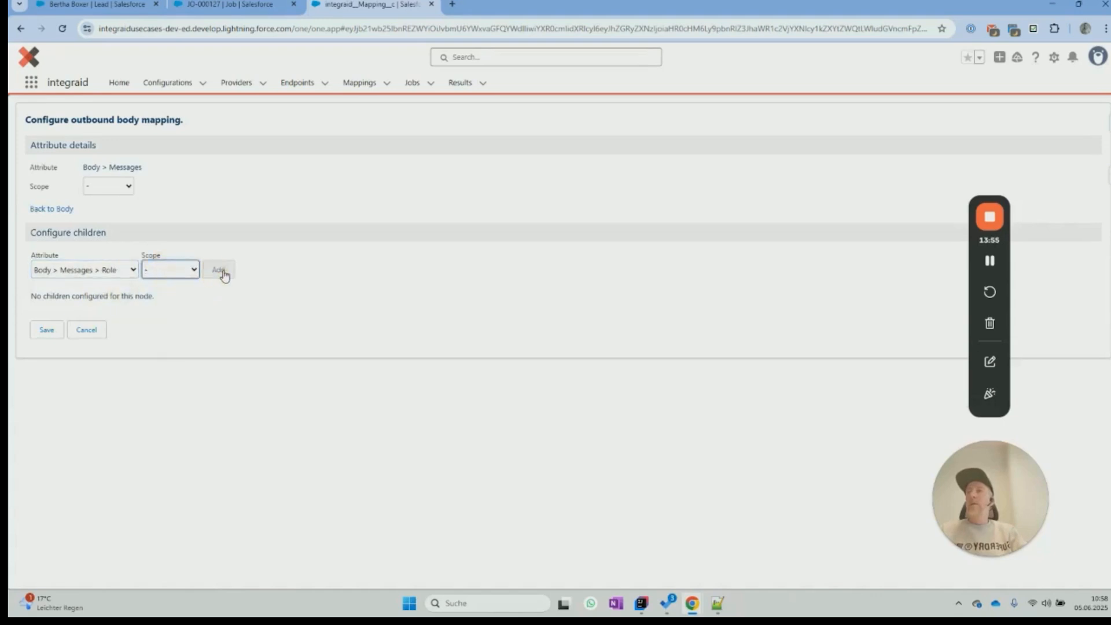
left_click(220, 270)
left_click(267, 326)
type("user")
- Add an unscoped Content child with "Please give me an short text with max 1000 characters of what the company {Lead.Website} does." and save the outbound mapping
left_click(159, 273)
left_click(158, 285)
left_click(214, 270)
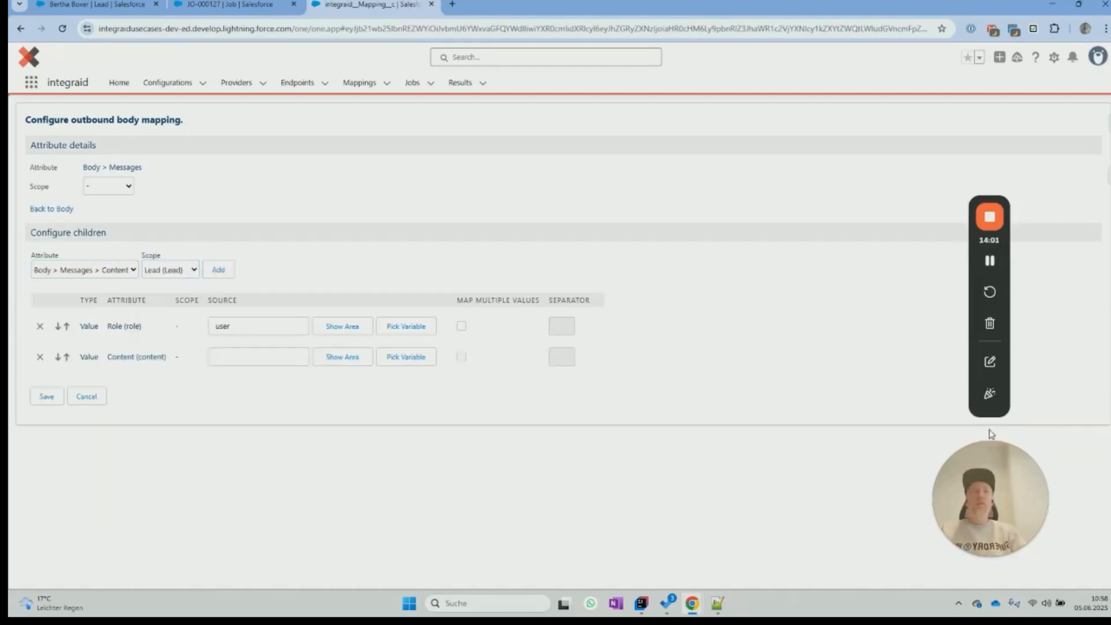
key("alt+Tab")
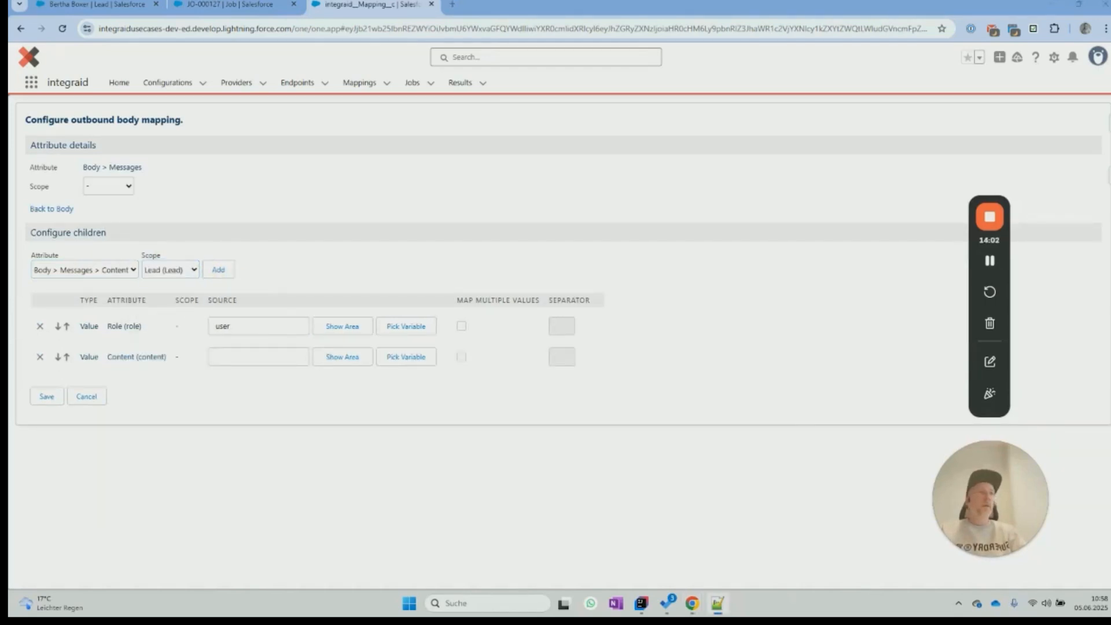
left_click(356, 362)
type("Please give me an short text with max 1000 characters of what the company {Lead.Website} does")
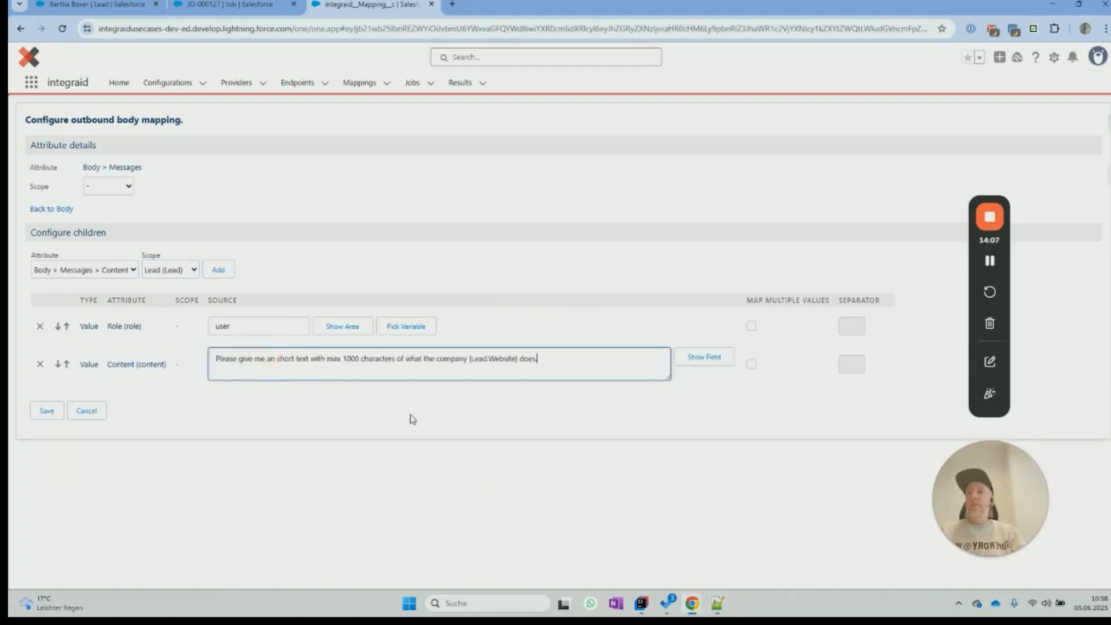
left_click_drag(280, 359, 359, 361)
left_click(379, 360)
left_click(501, 414)
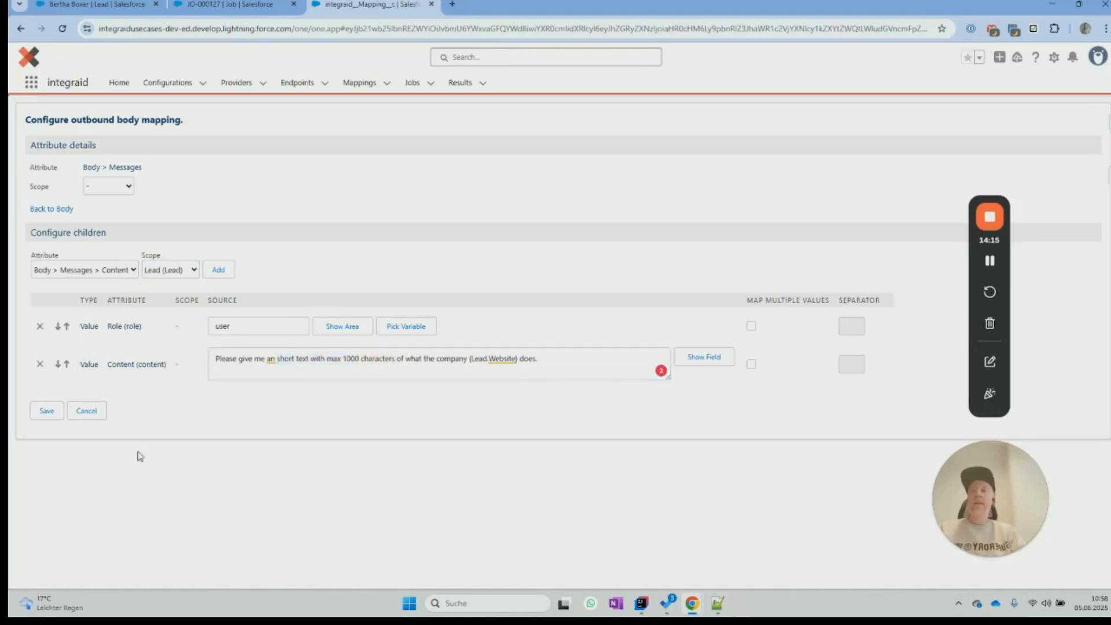
left_click(45, 412)
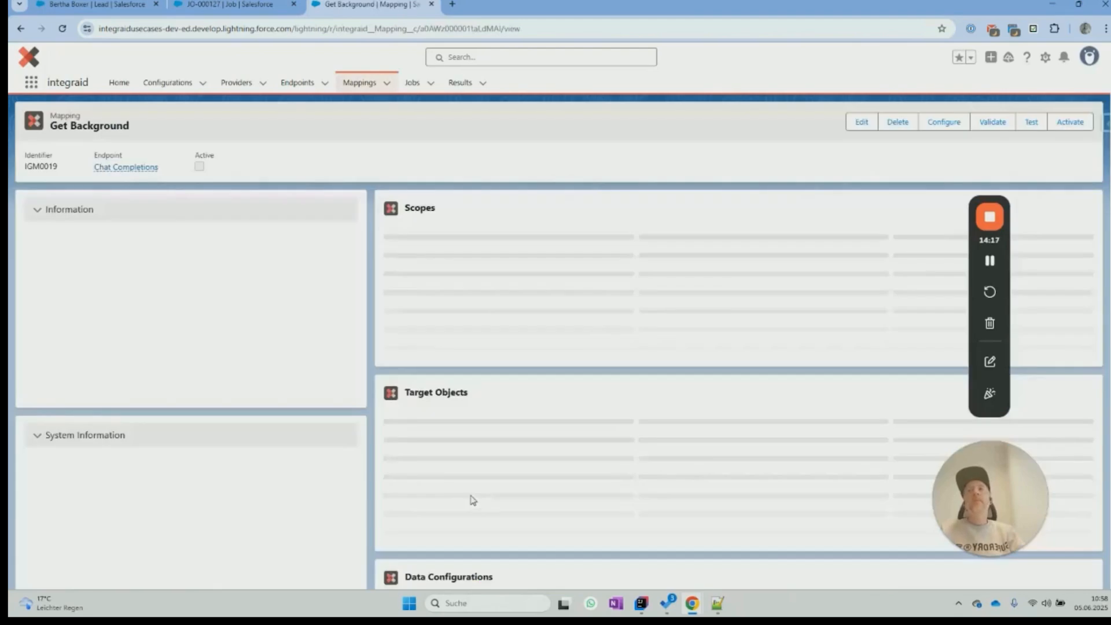
- Configure the inbound mapping to write Choices > Message > Content into the Lead's Company Background (Company_Background__c) field, and save it
left_click(946, 121)
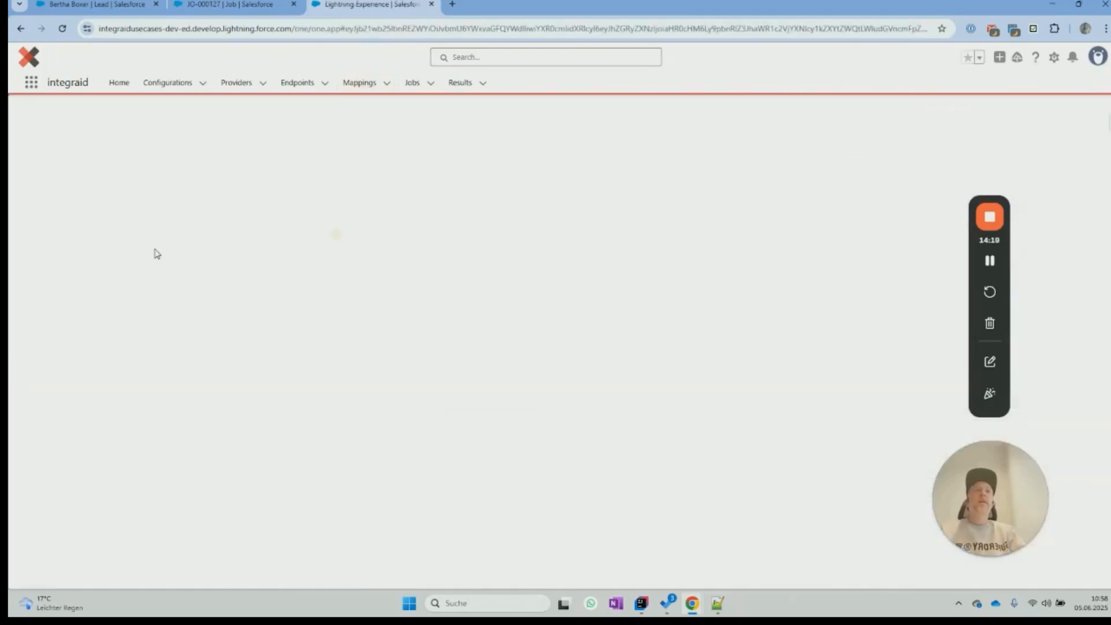
left_click(46, 182)
left_click(46, 213)
left_click(47, 217)
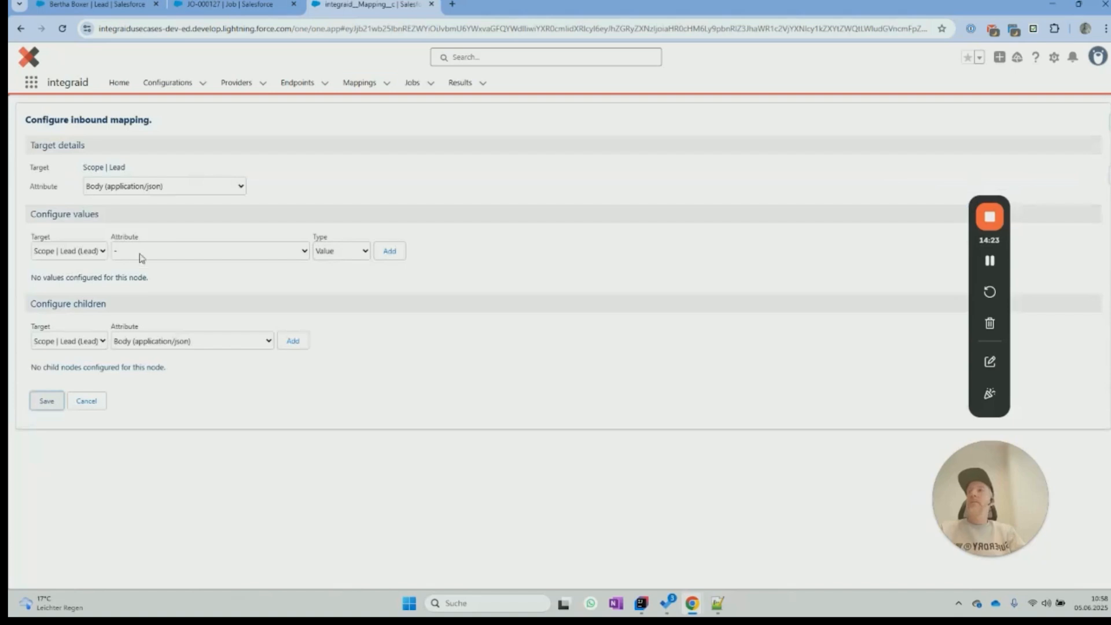
left_click(147, 254)
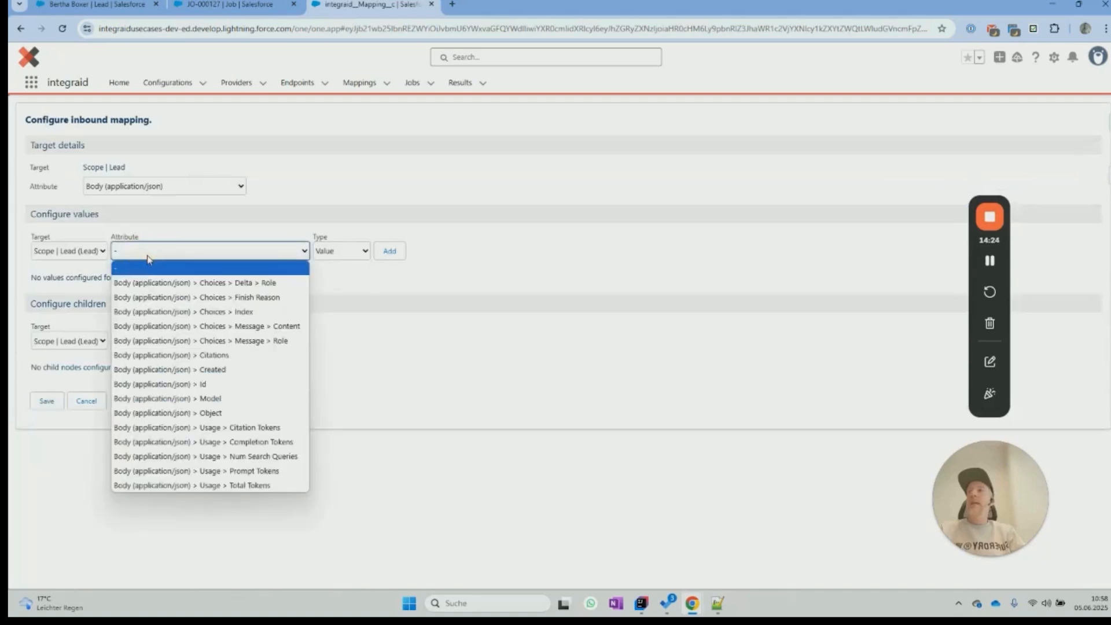
left_click(226, 328)
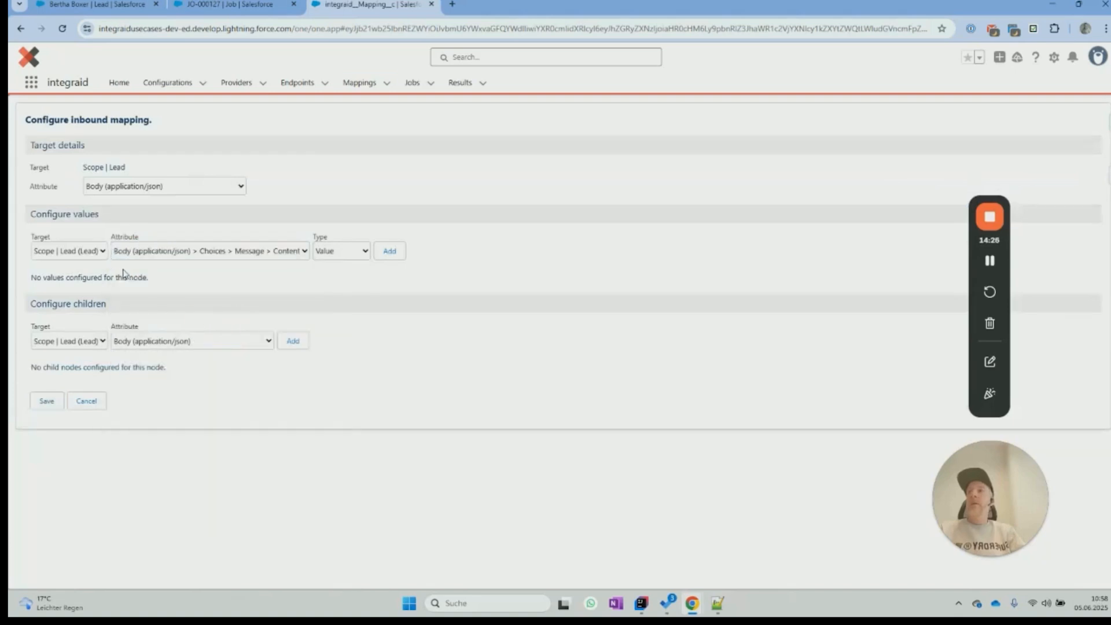
left_click(391, 259)
left_click(240, 310)
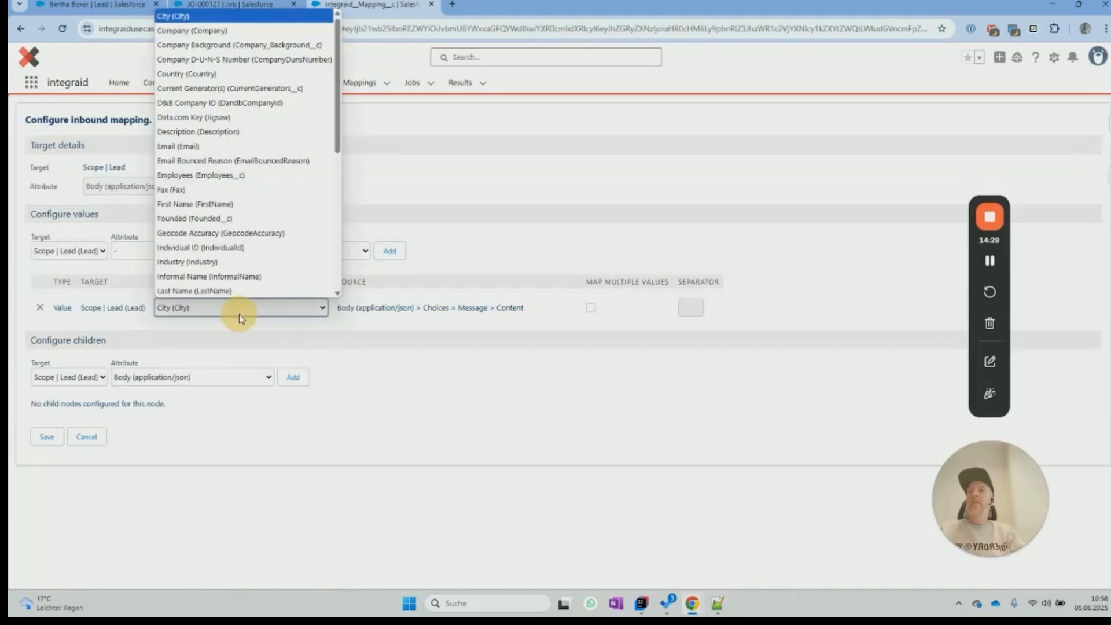
left_click(220, 46)
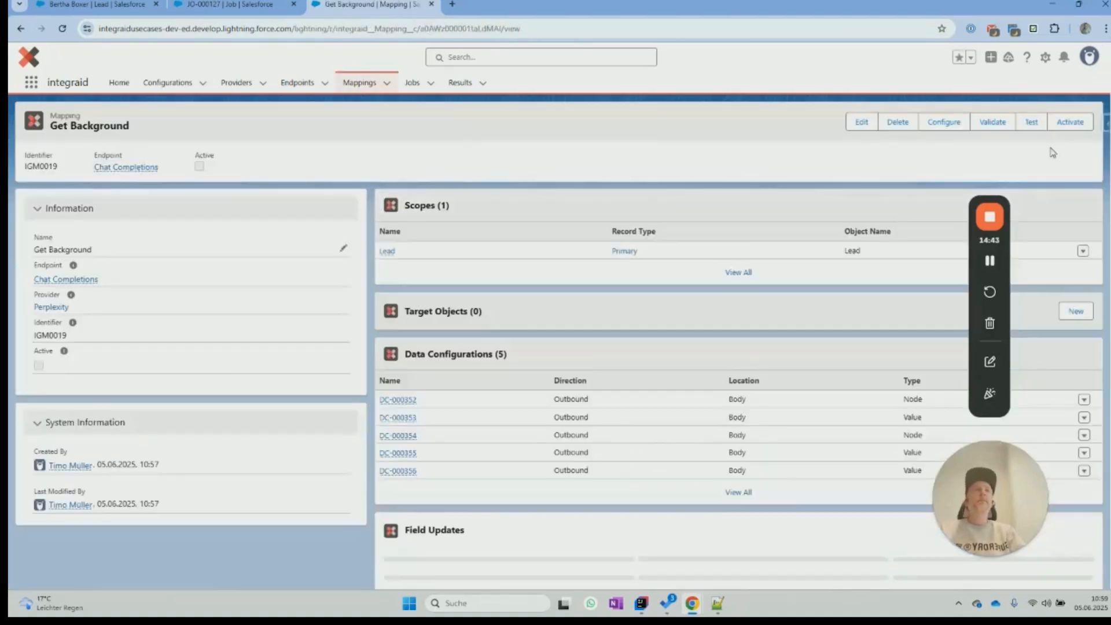
- Activate the Get Background mapping and return to its Chat Completions endpoint record
left_click(1070, 123)
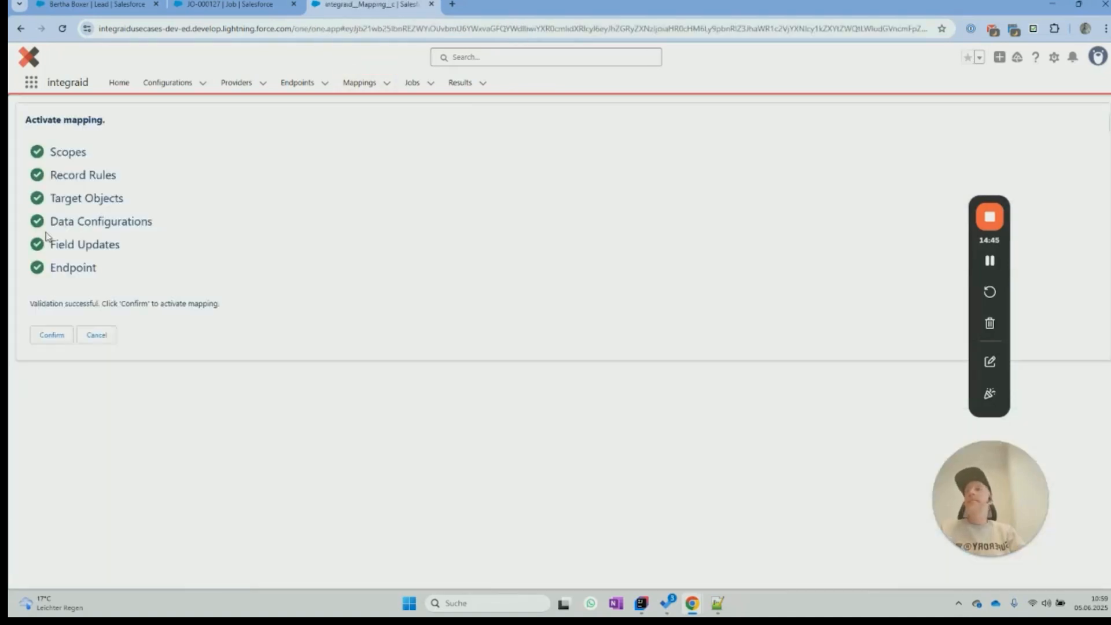
left_click(58, 341)
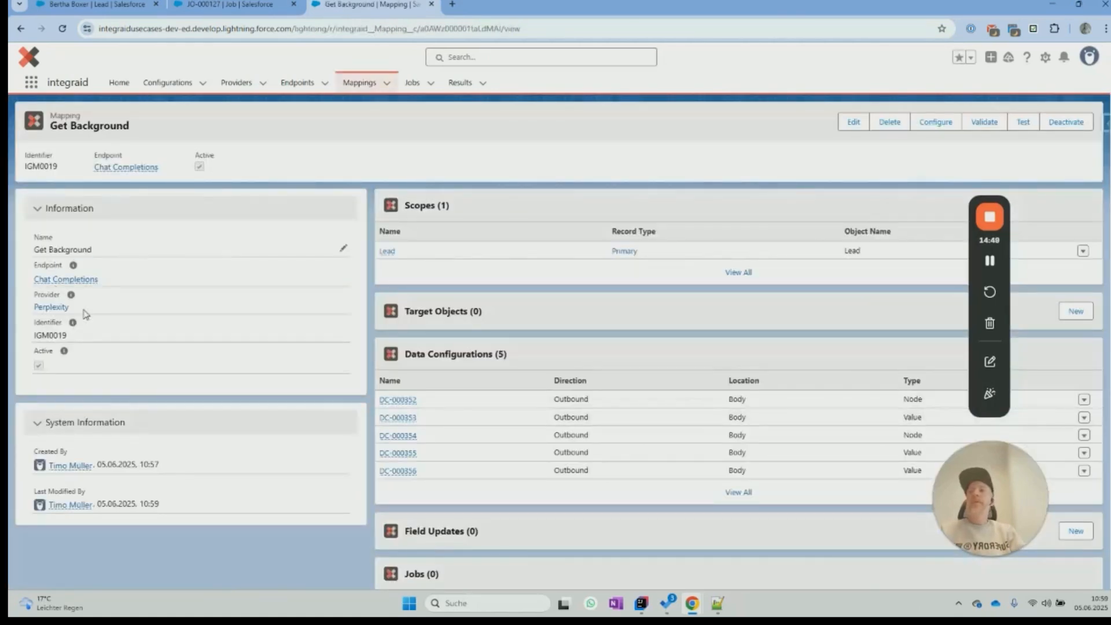
left_click(63, 280)
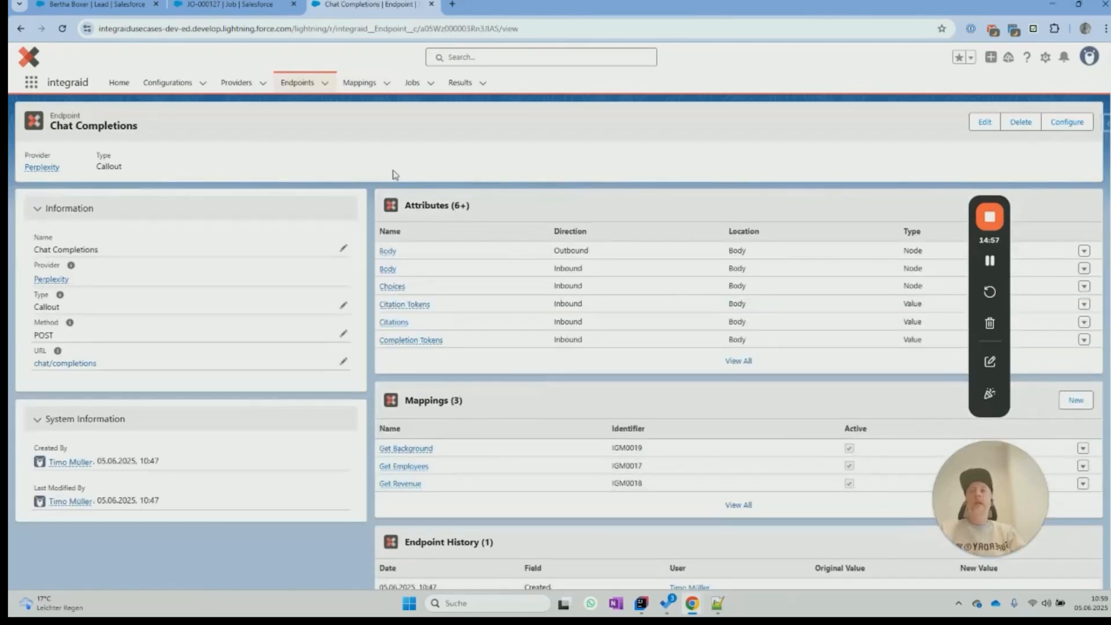
- Open Salesforce Setup, search for flow to reach the Flows page, and start a new flow
left_click(1047, 58)
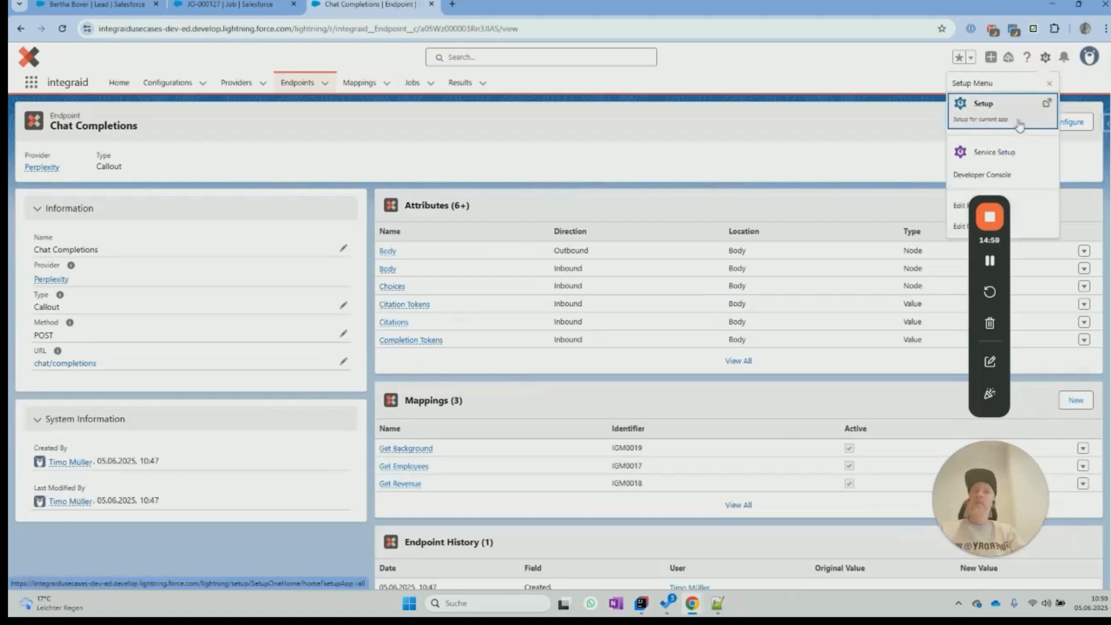
left_click(992, 102)
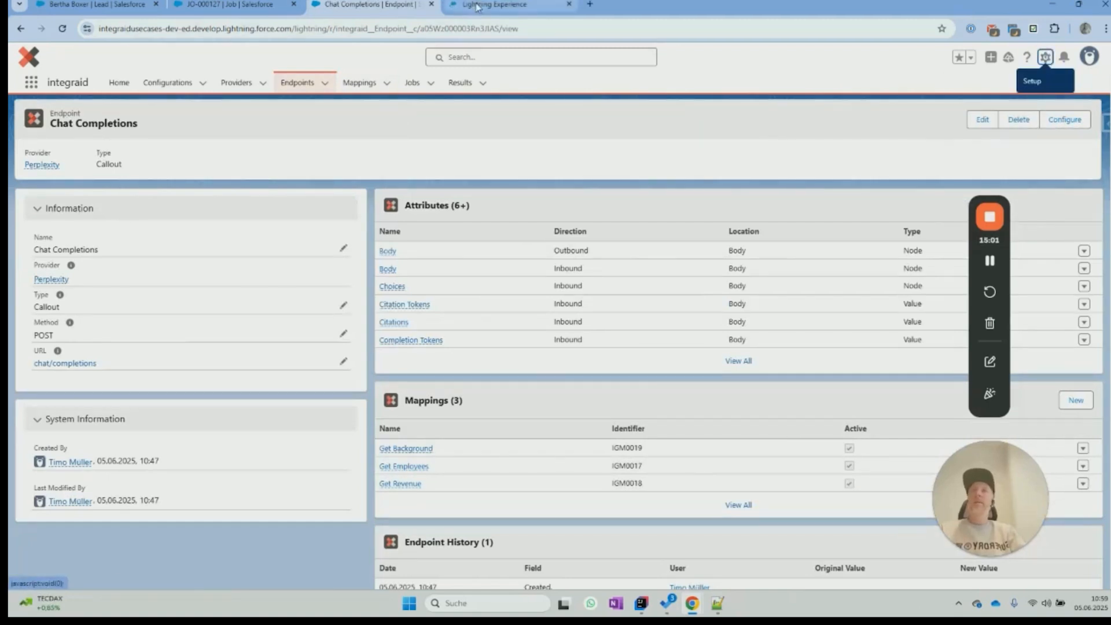
left_click(470, 7)
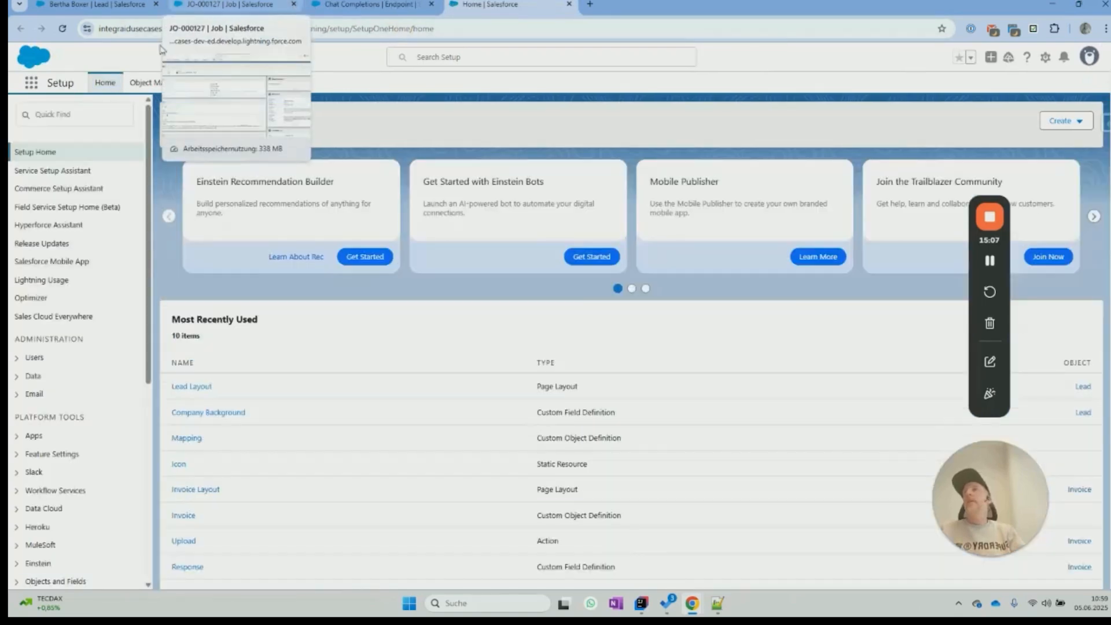
left_click(95, 114)
type("flow")
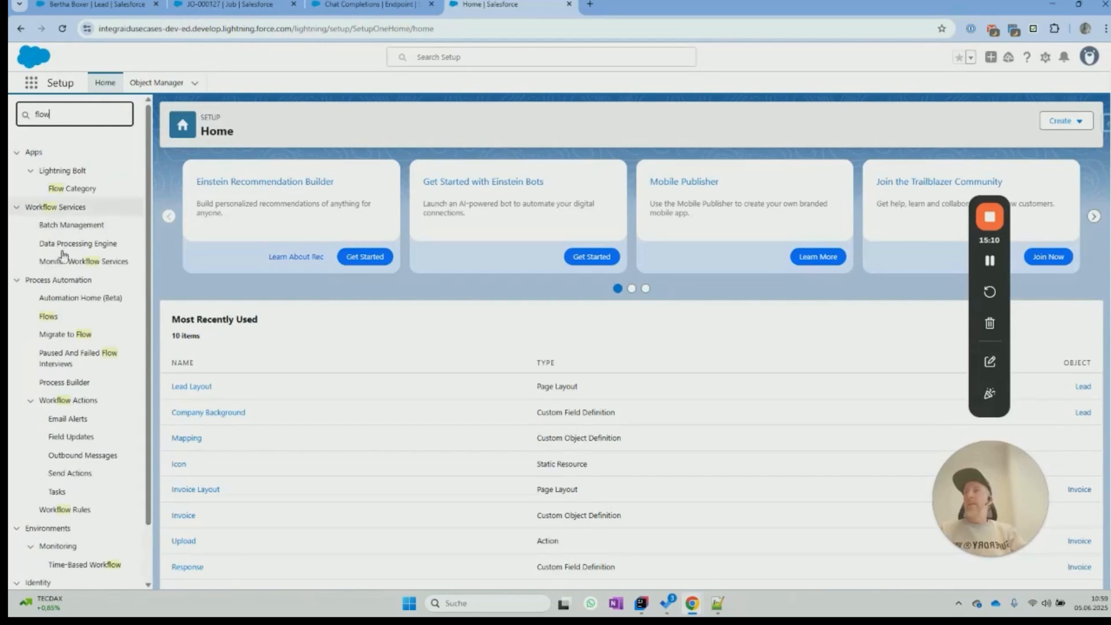
left_click(48, 315)
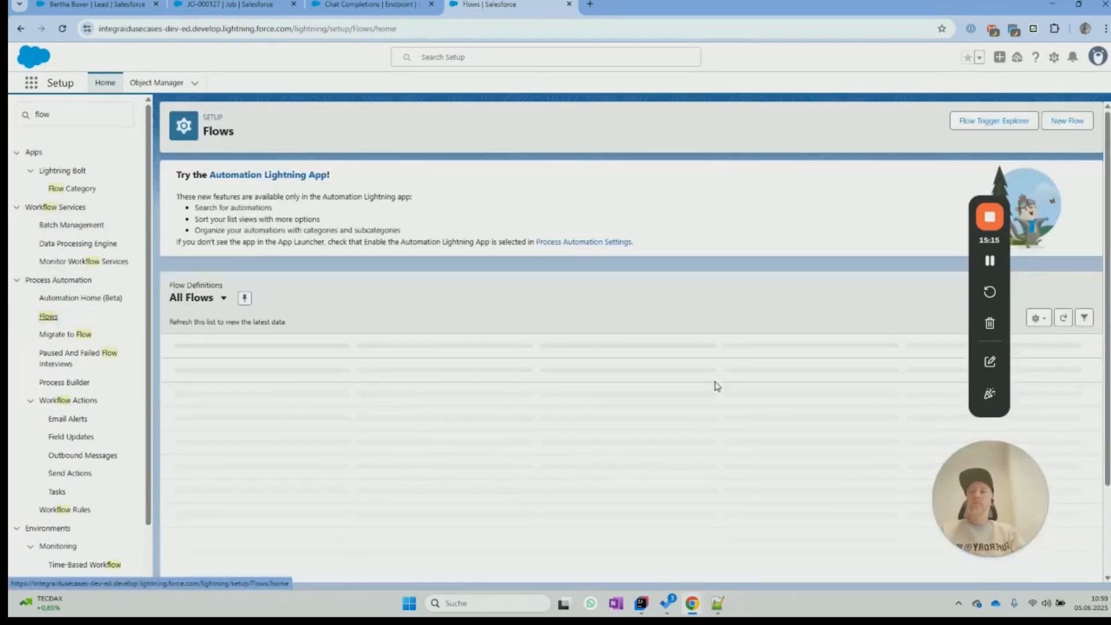
left_click(1067, 120)
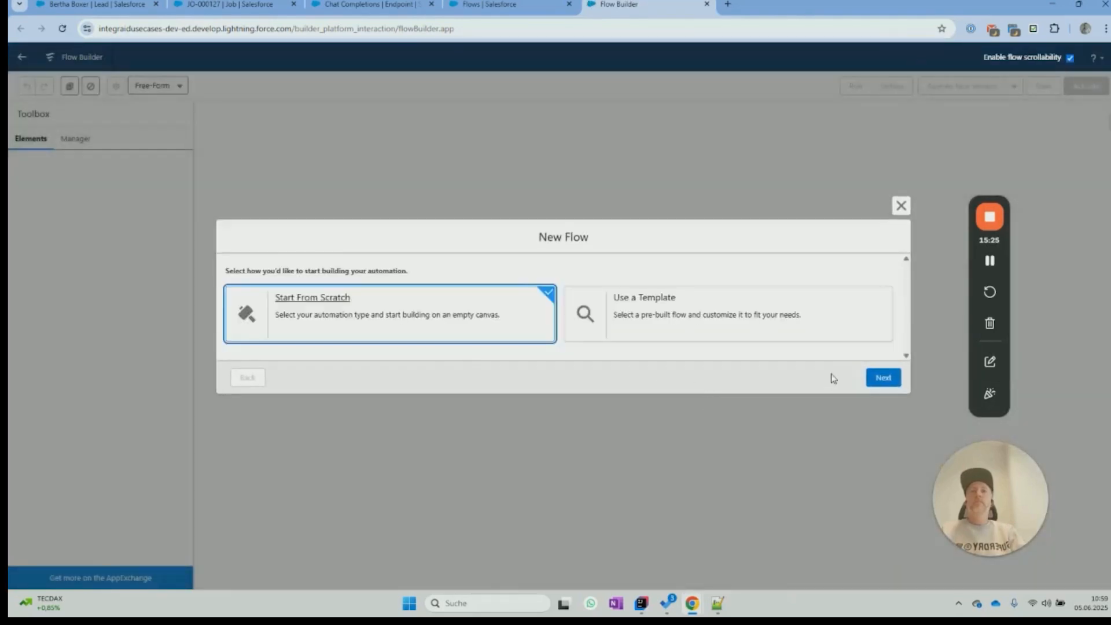
- Create a Record-Triggered Flow from scratch
left_click(891, 385)
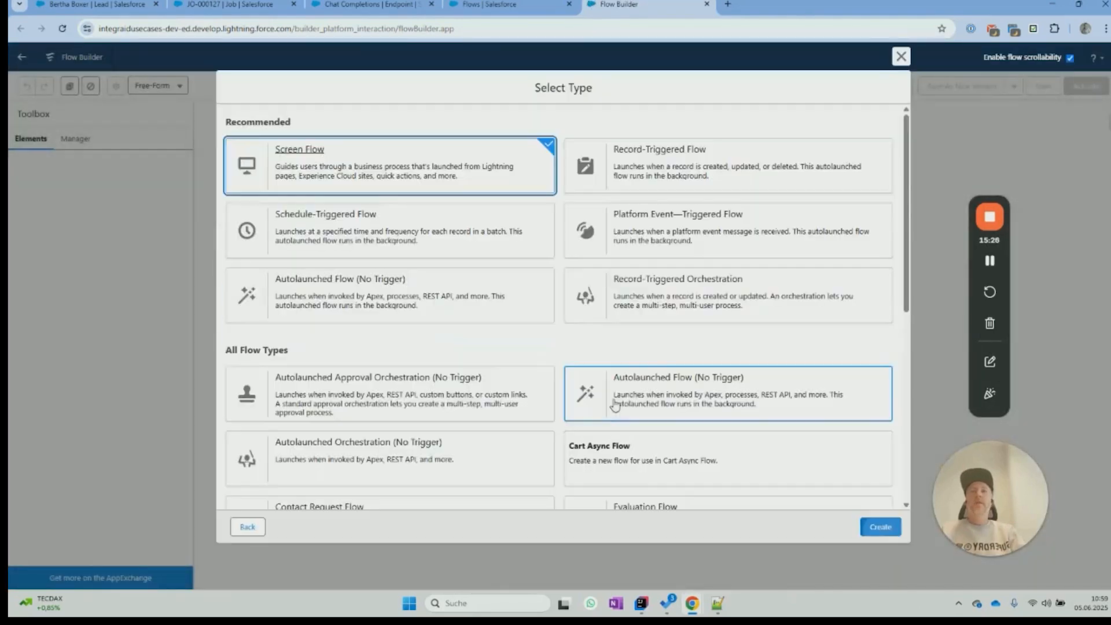
left_click(690, 166)
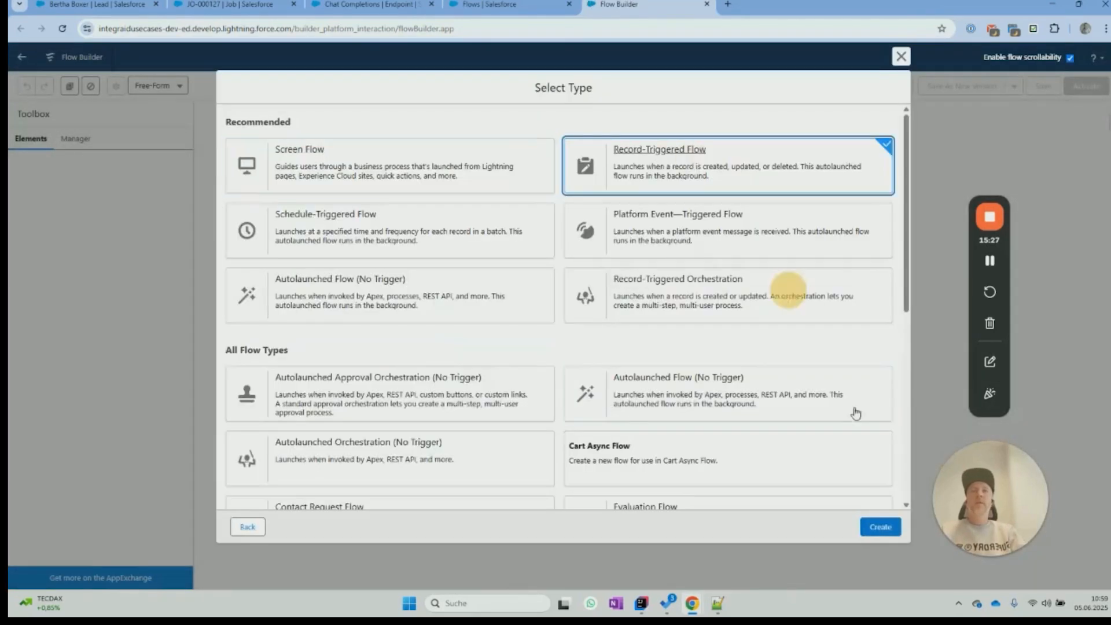
left_click(880, 527)
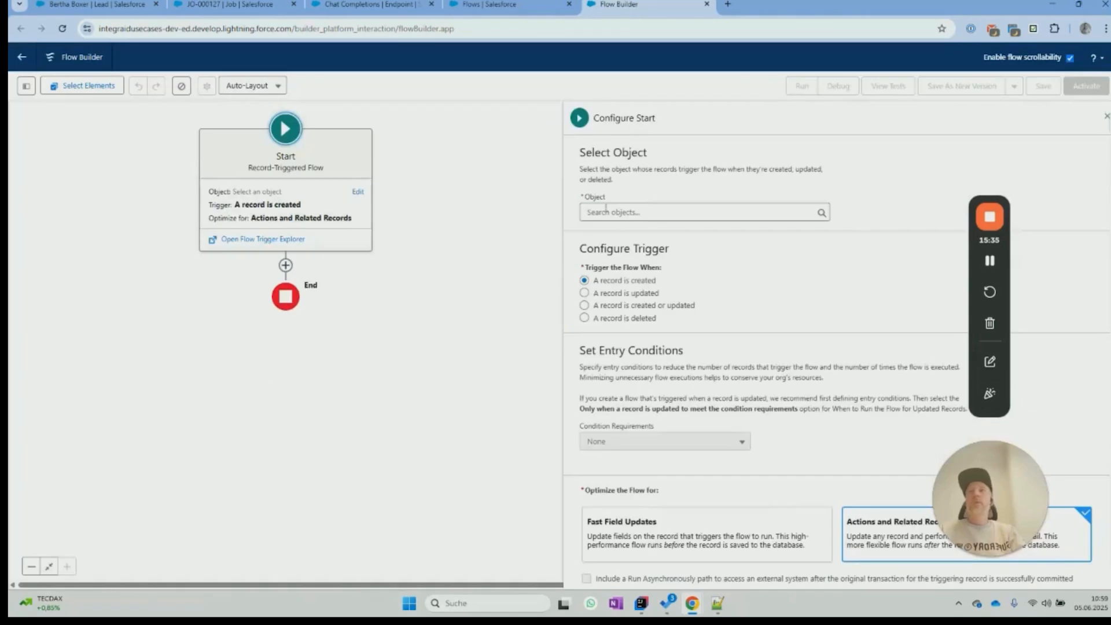
- Set the flow's start object to Lead and trigger it when a record is updated
left_click(614, 212)
type("Lead")
left_click(613, 234)
left_click(645, 294)
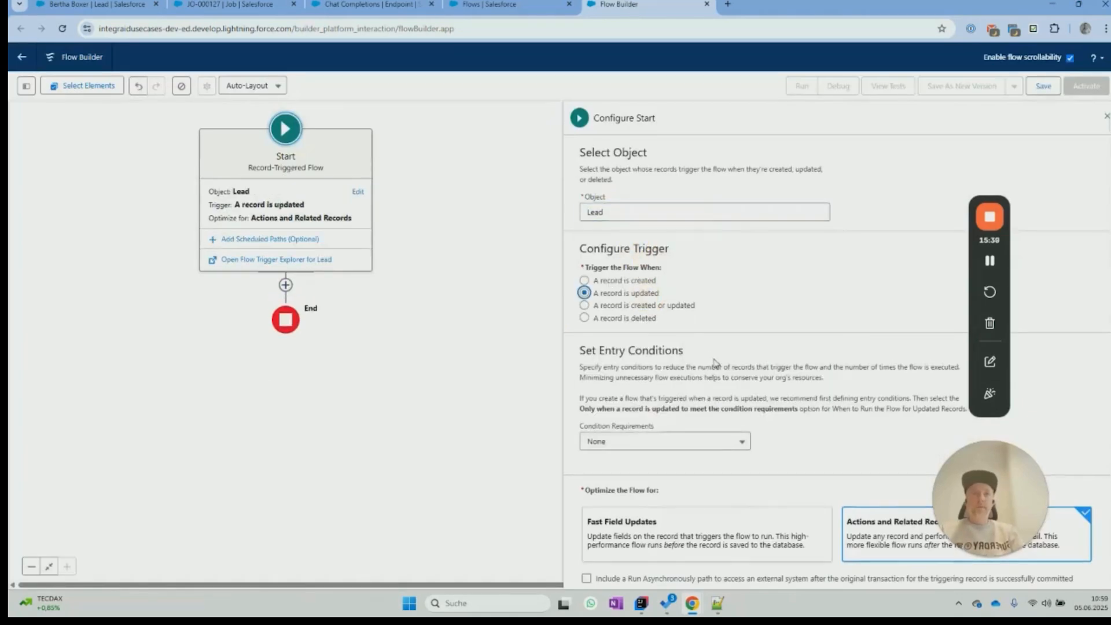
- Require all entry conditions to be met (AND) and define the first one as Website Is Null False
scroll(716, 363, "down", 1)
left_click(694, 434)
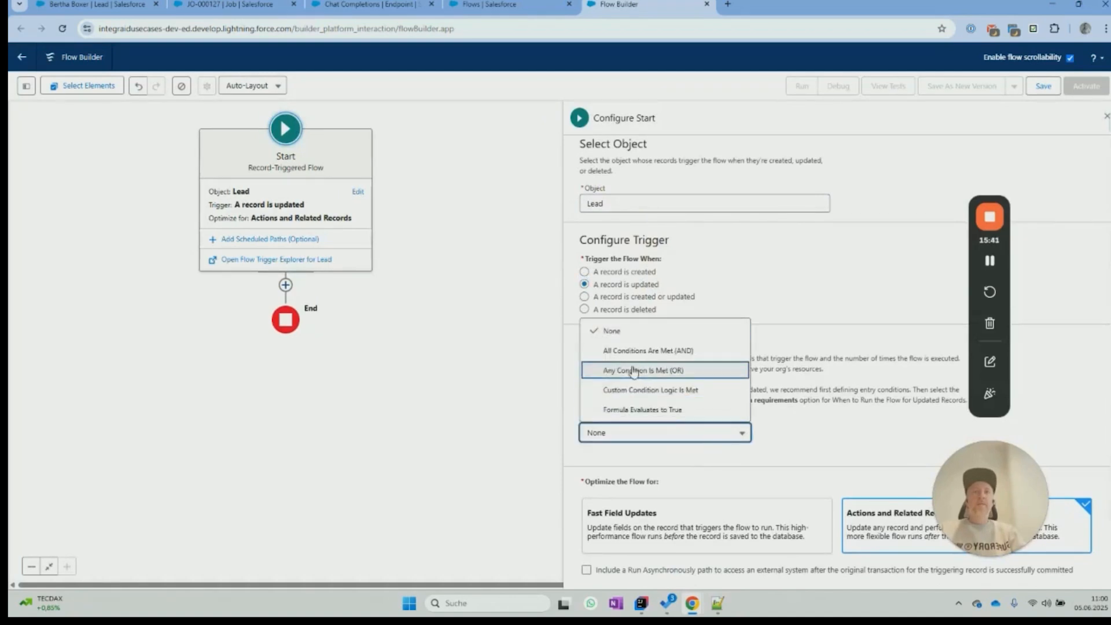
left_click(694, 349)
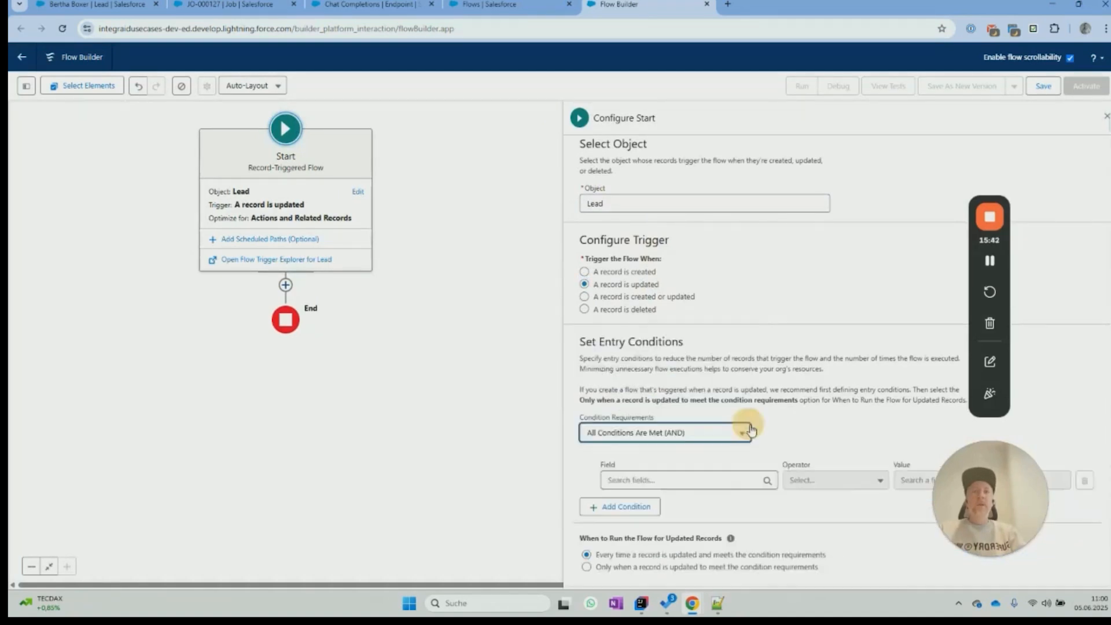
left_click(735, 483)
type("Website")
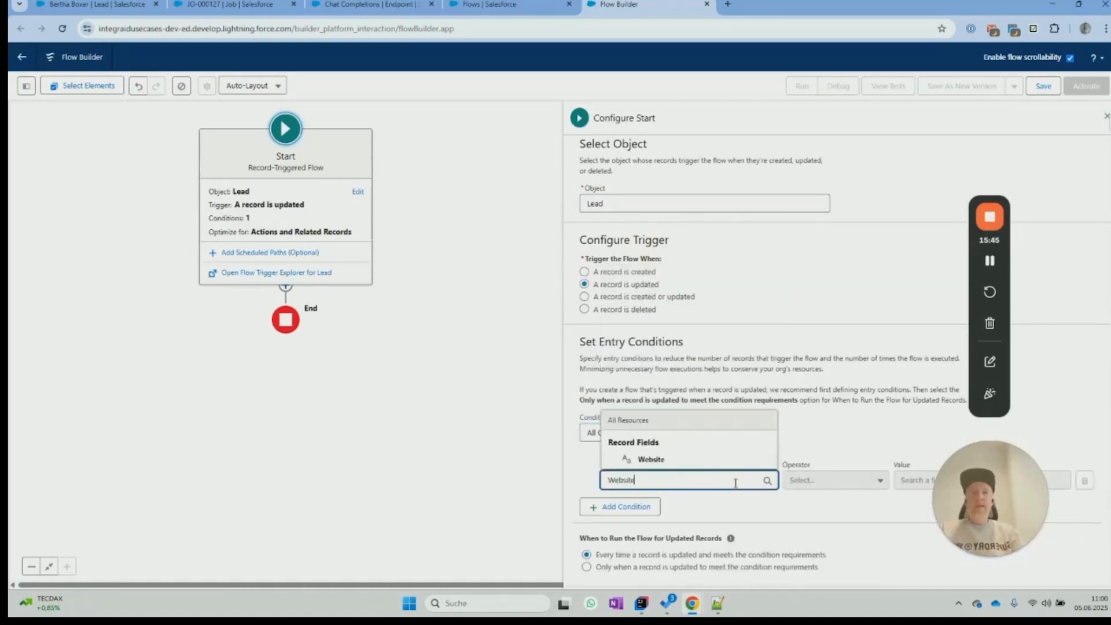
left_click(753, 459)
left_click(822, 480)
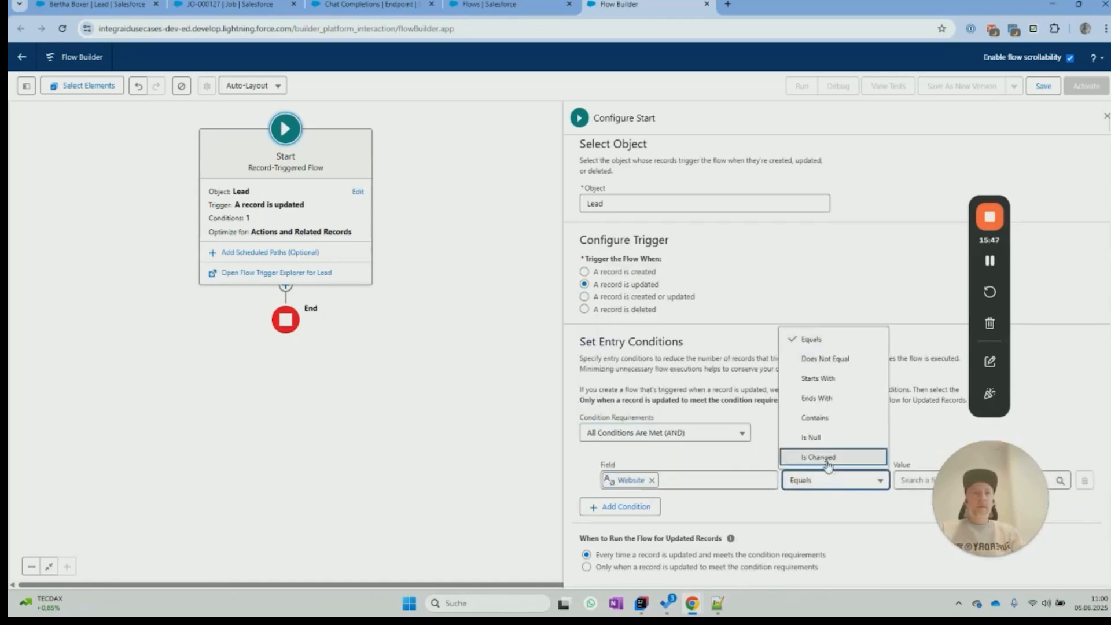
left_click(813, 436)
left_click(911, 480)
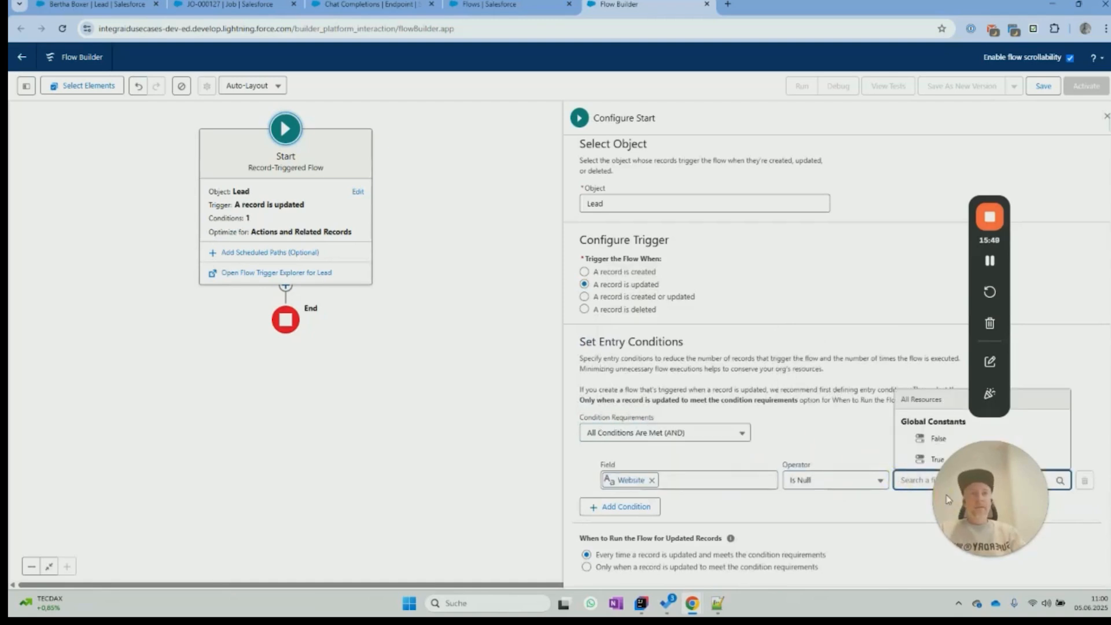
left_click(934, 443)
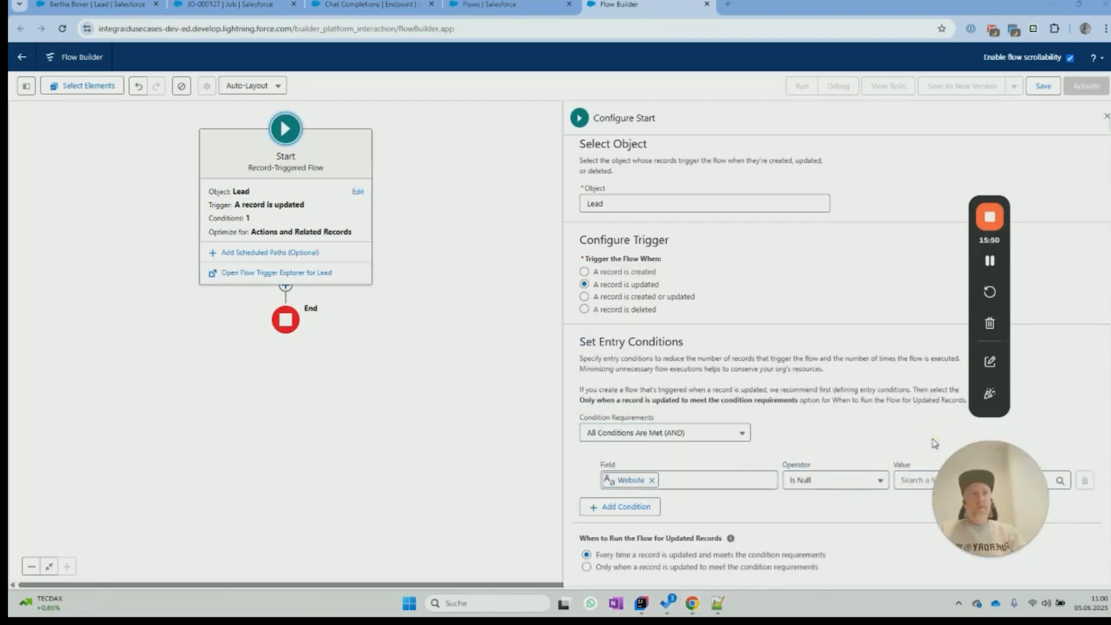
left_click(903, 481)
left_click(923, 444)
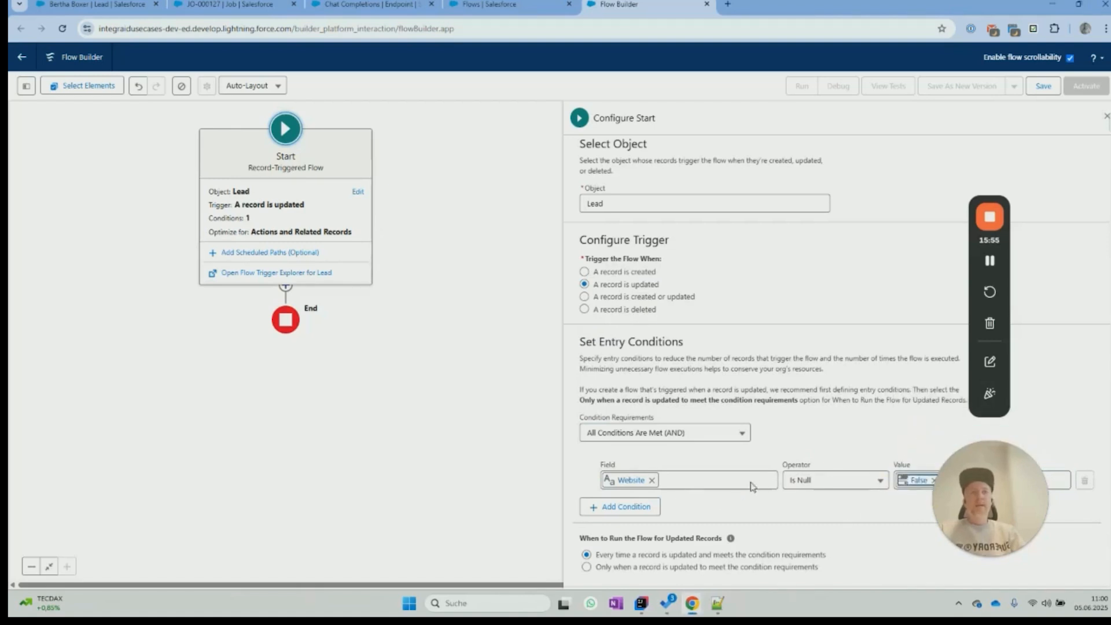
- Add a second entry condition, Website Is Changed True, and finish configuring the flow's start
left_click(633, 508)
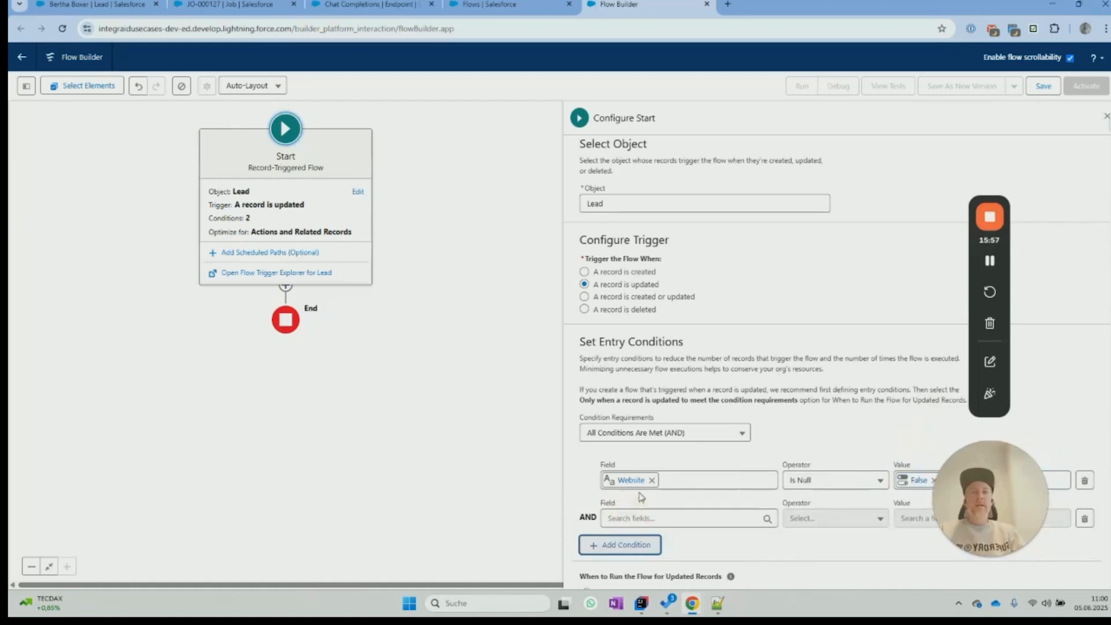
left_click(648, 518)
type("Website")
left_click(651, 497)
left_click(830, 518)
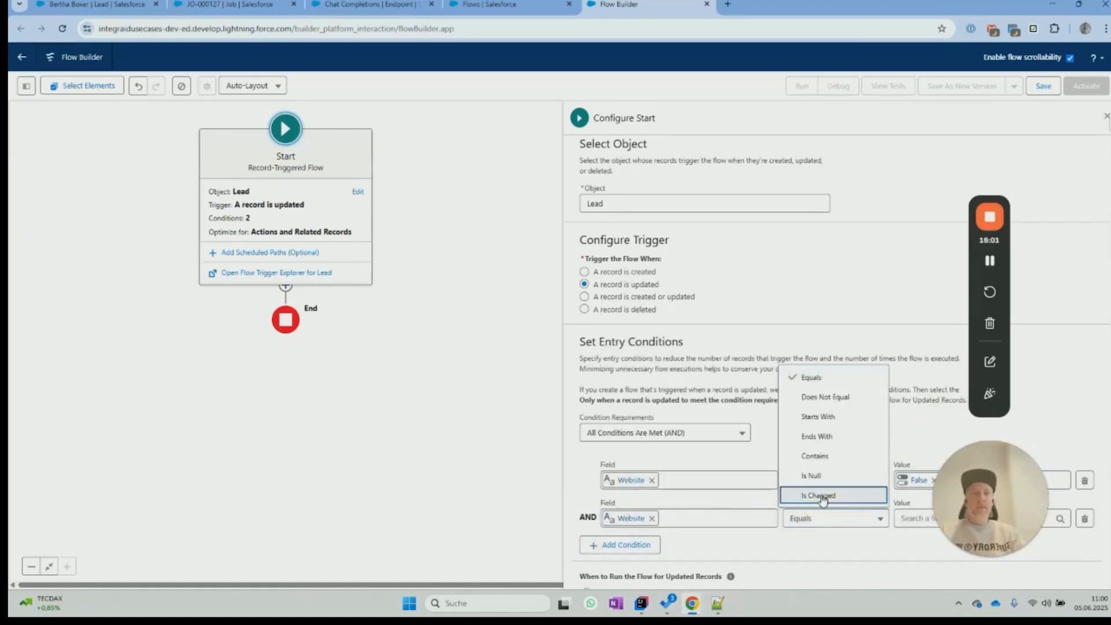
left_click(822, 496)
left_click(900, 519)
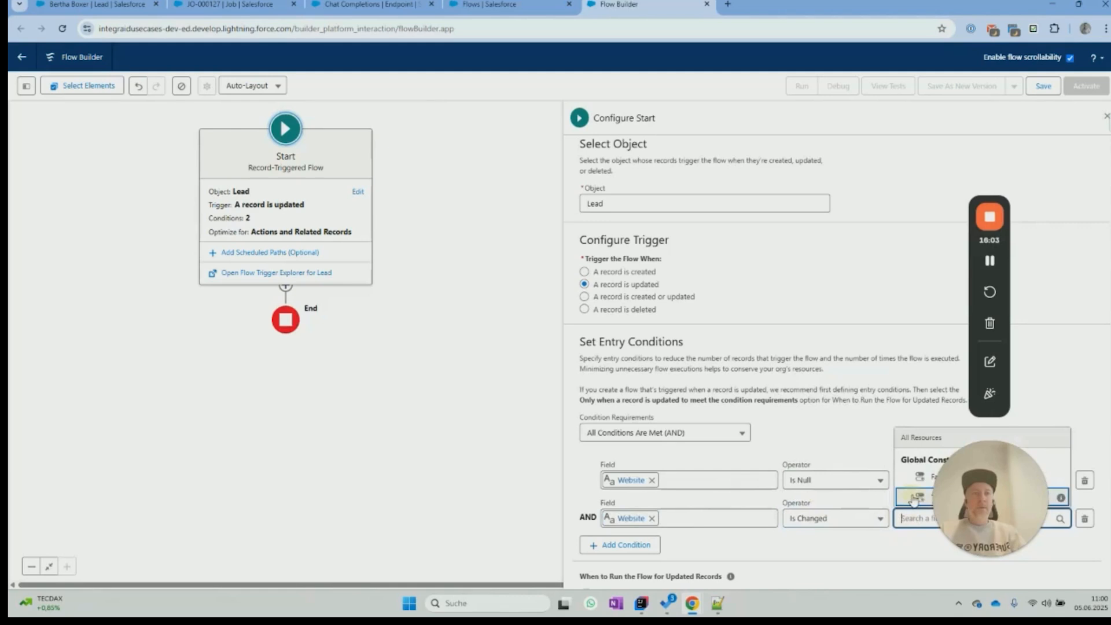
left_click(913, 498)
left_click(405, 335)
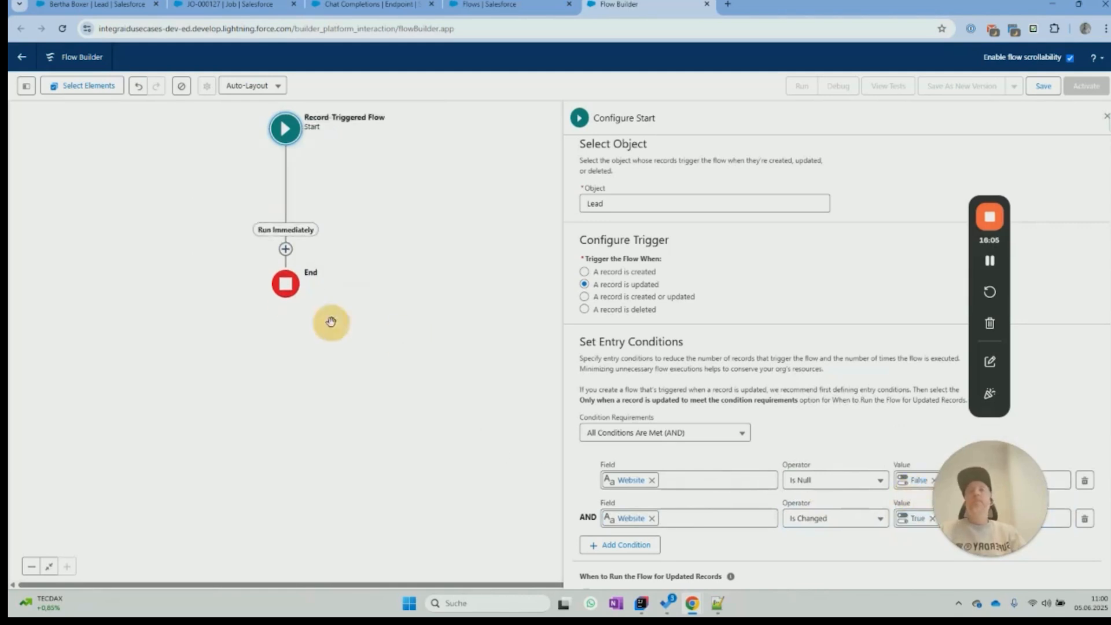
- Add an Assignment element after the flow's start and label it Assign
left_click(285, 177)
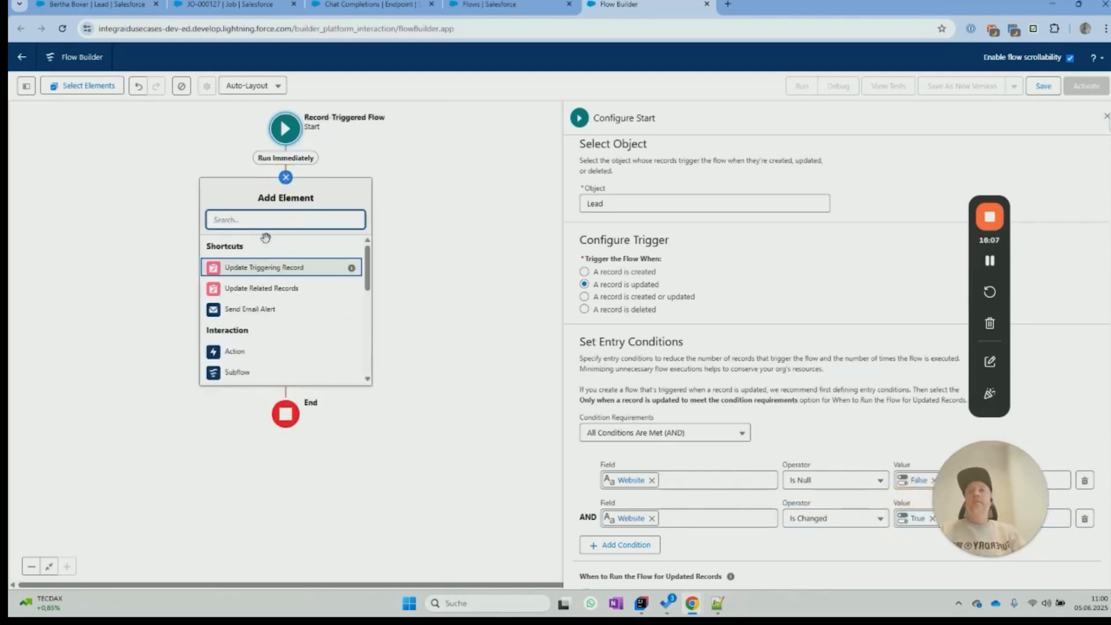
type("Assign")
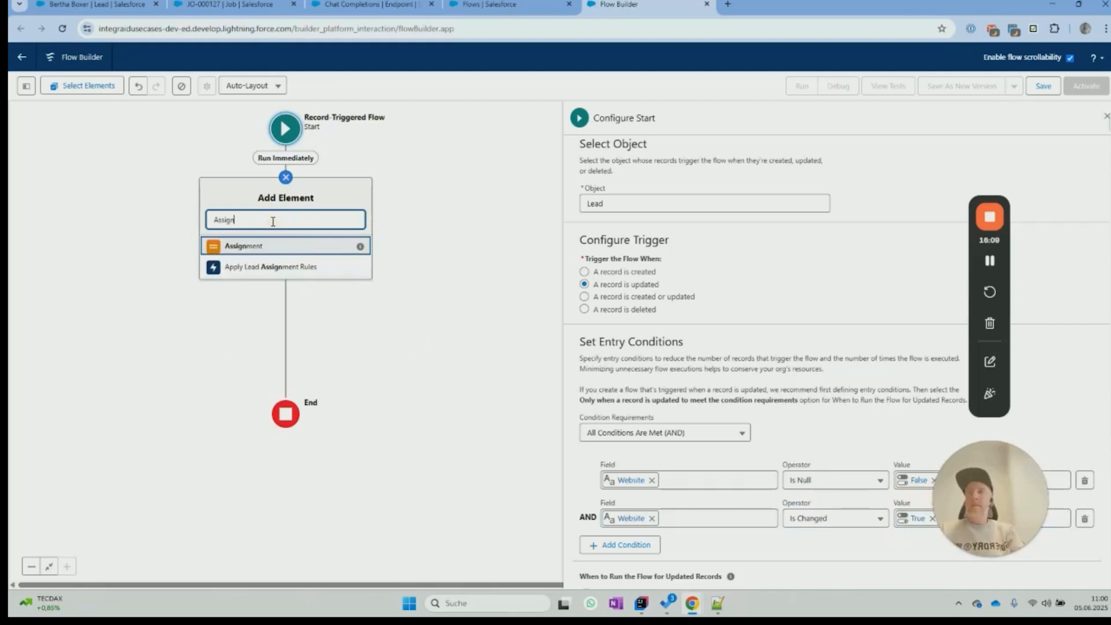
left_click(270, 249)
type("Assign")
key("Tab")
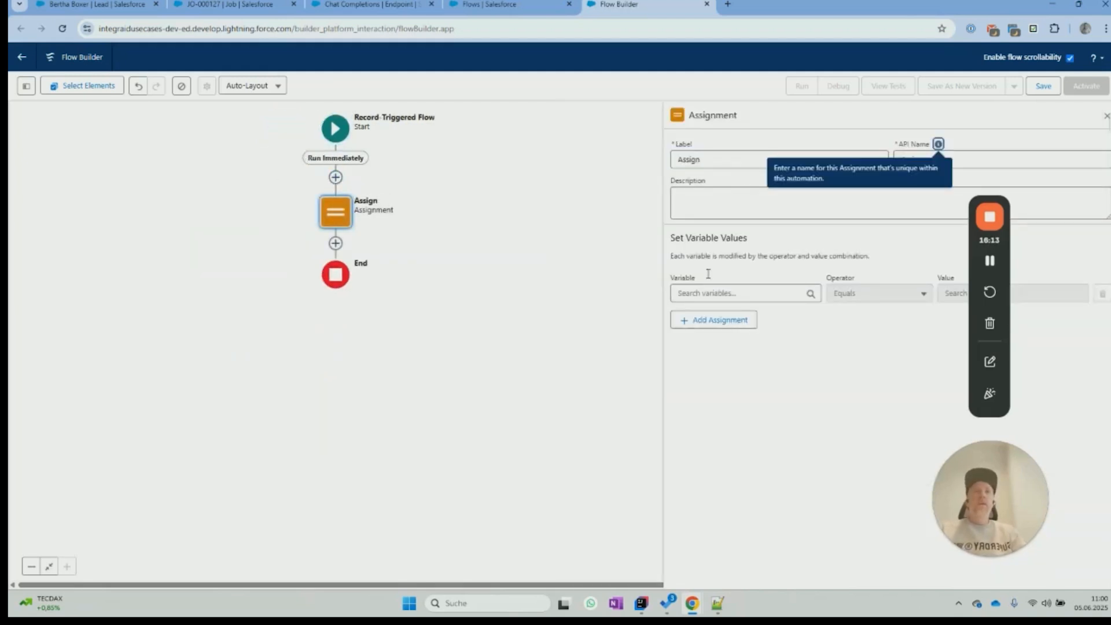
- Create a Text variable resource named Ids that allows multiple values, for use as the assignment's variable
left_click(708, 294)
left_click(726, 418)
left_click(460, 273)
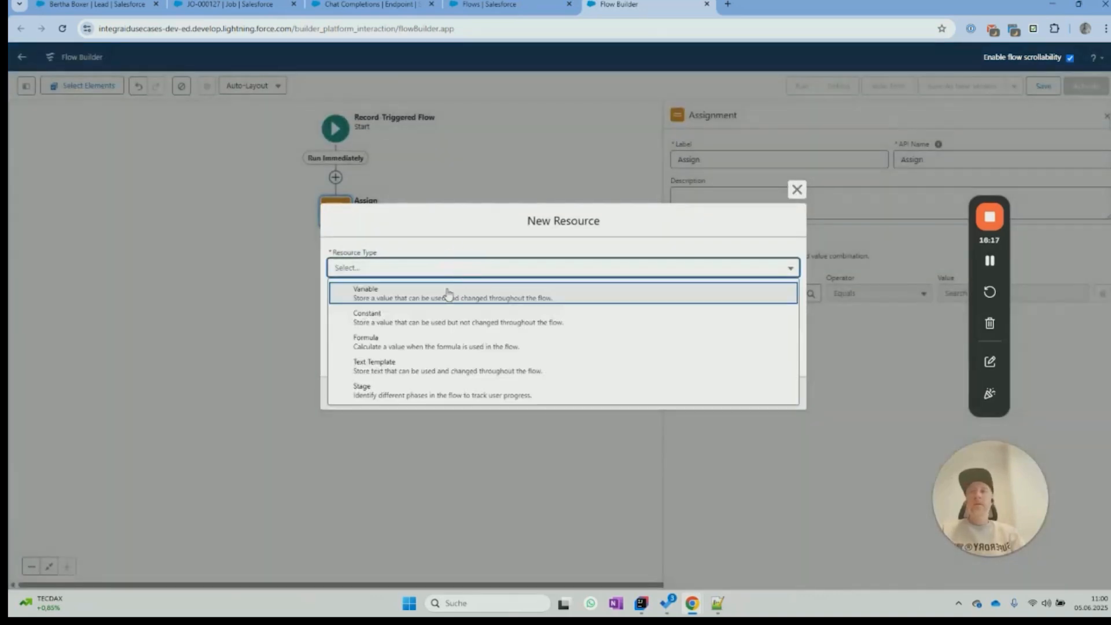
left_click(443, 292)
left_click(418, 294)
type("I")
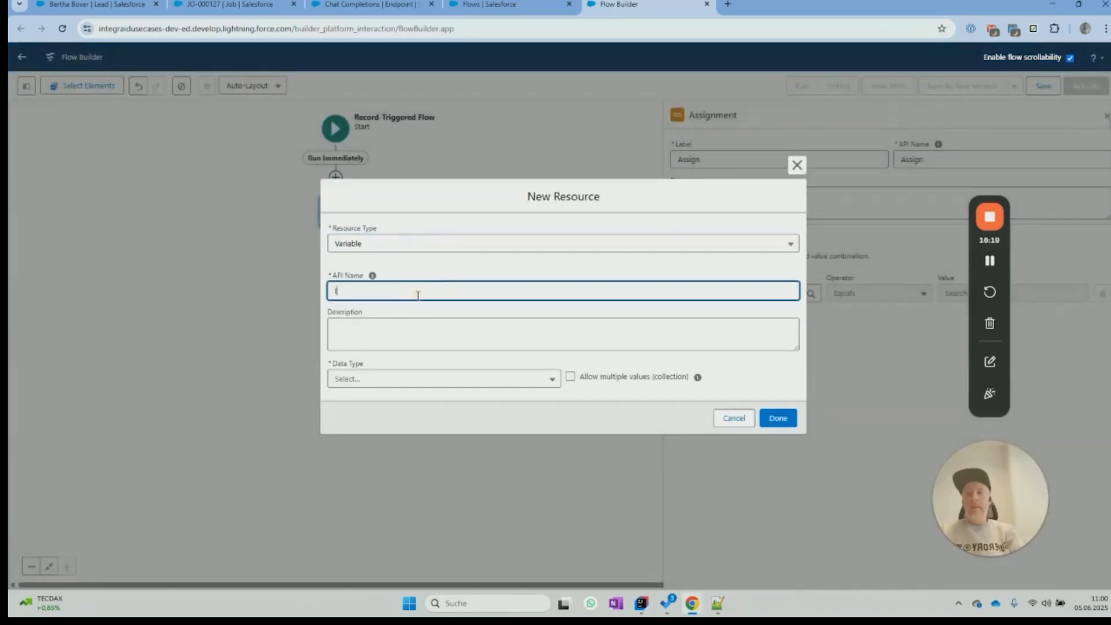
type("ds")
left_click(412, 379)
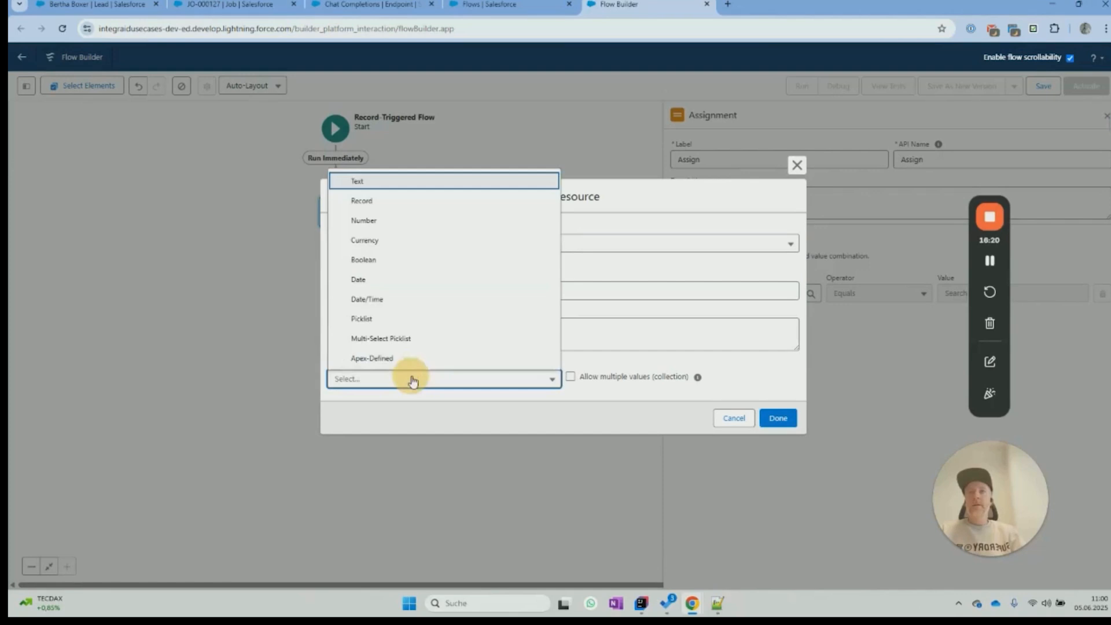
left_click(400, 184)
left_click(570, 340)
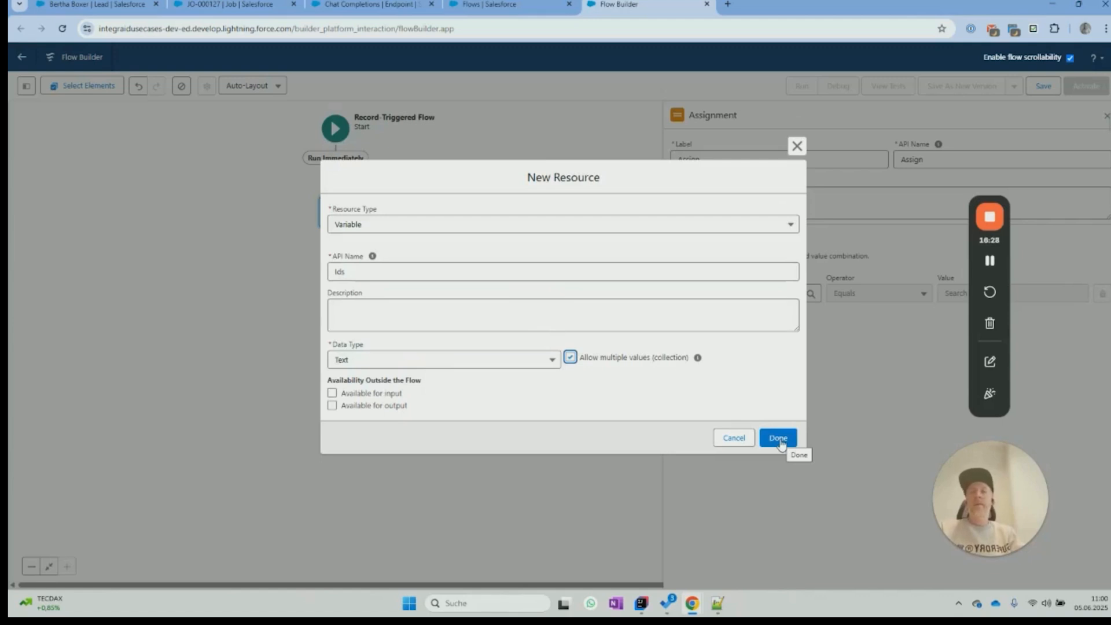
left_click(779, 438)
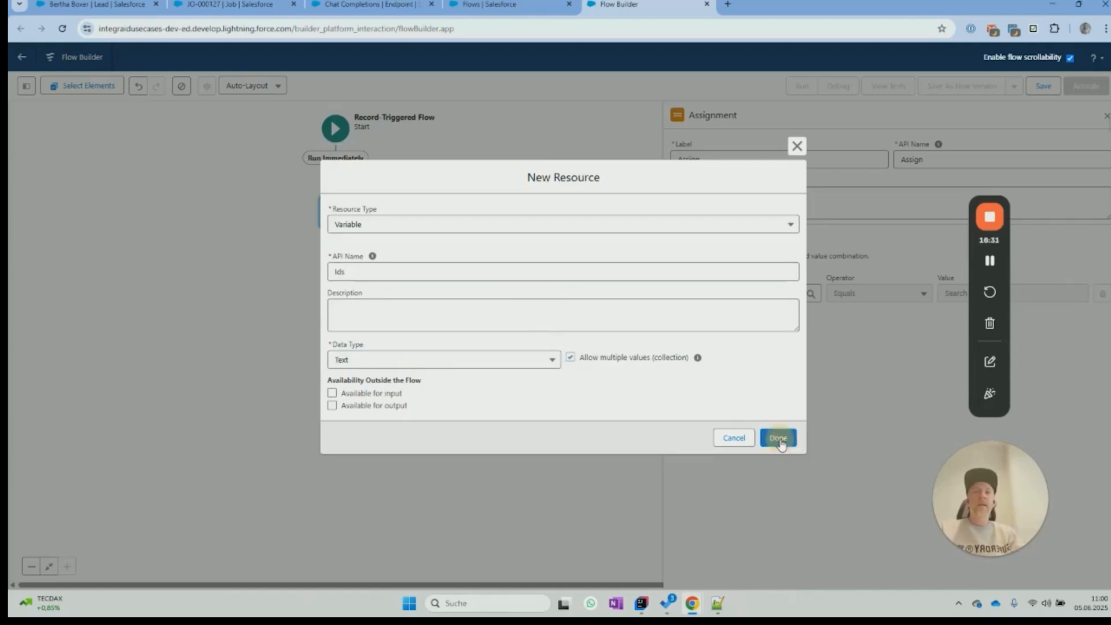
- Set the Ids assignment to the Add operator with the Triggering Lead's Lead ID ({!$Record.Id}) as value
left_click(886, 293)
left_click(869, 336)
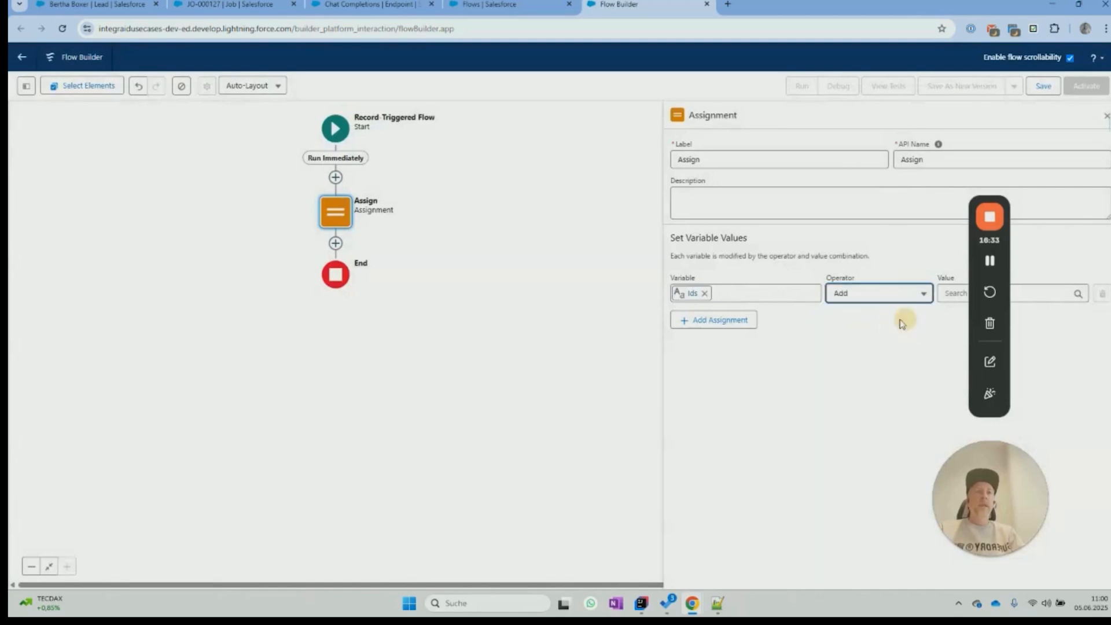
left_click(944, 293)
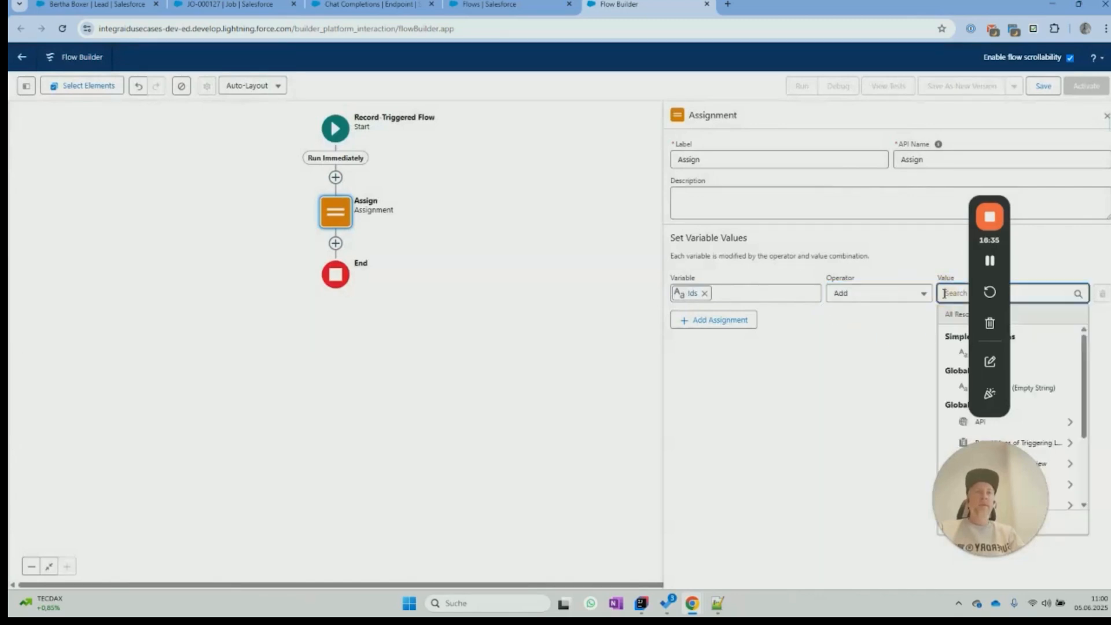
left_click_drag(942, 472, 746, 476)
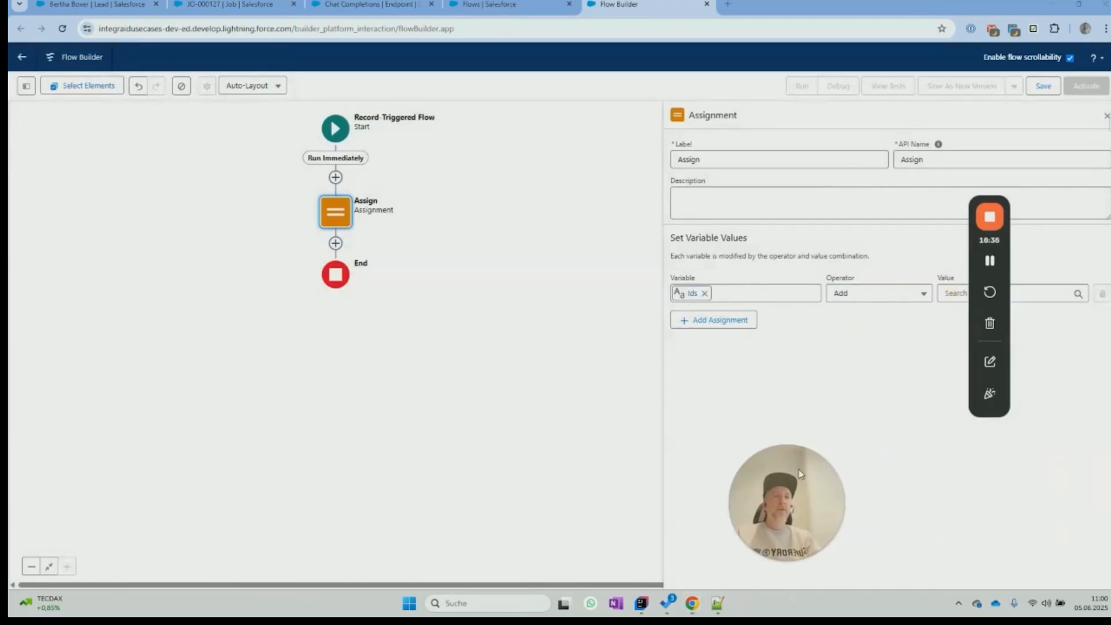
left_click(945, 295)
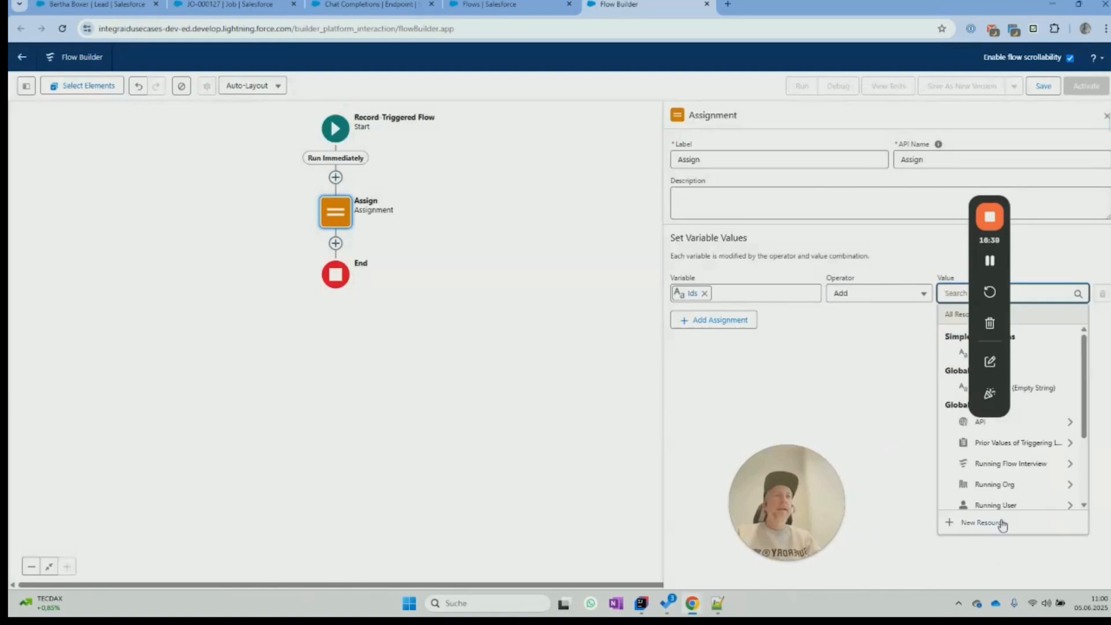
scroll(1053, 463, "down", 3)
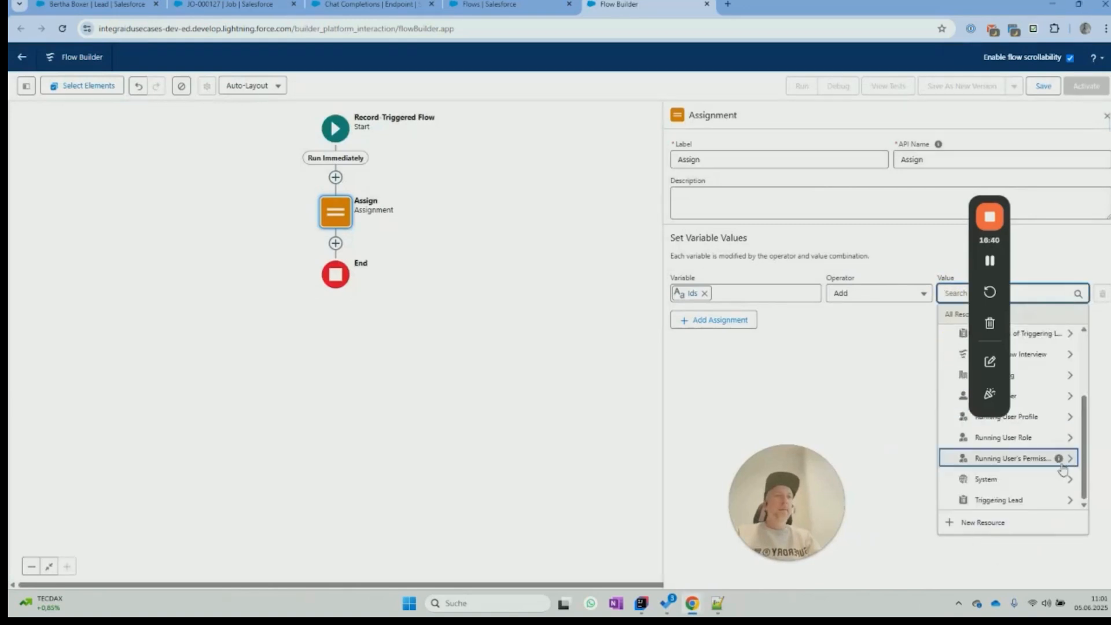
left_click(1017, 499)
left_click(1012, 468)
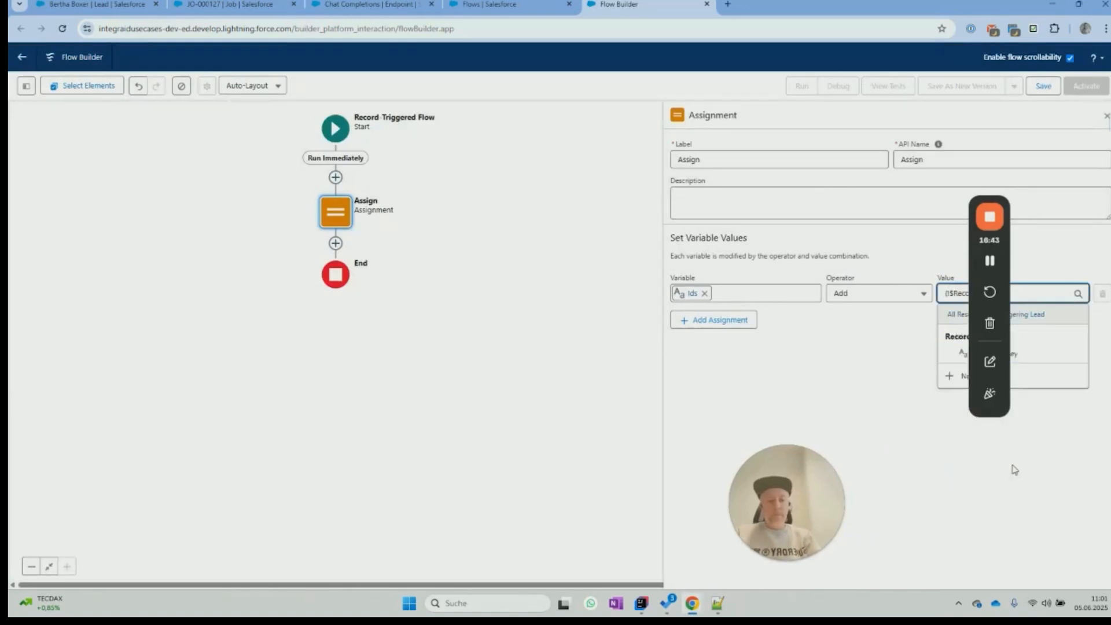
left_click_drag(1016, 232, 585, 267)
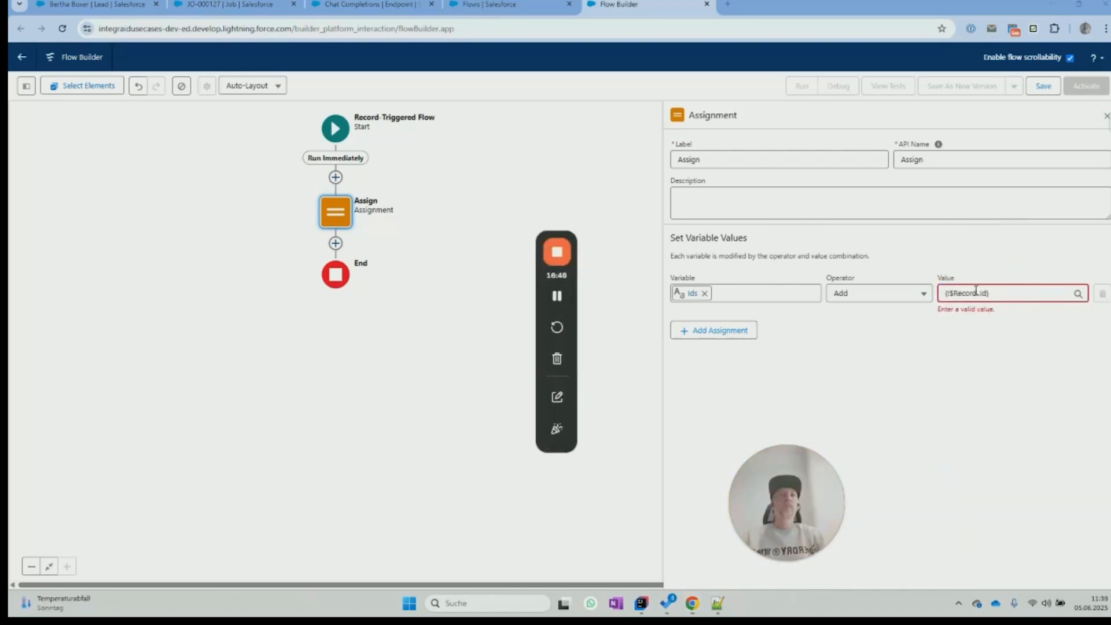
left_click(980, 292)
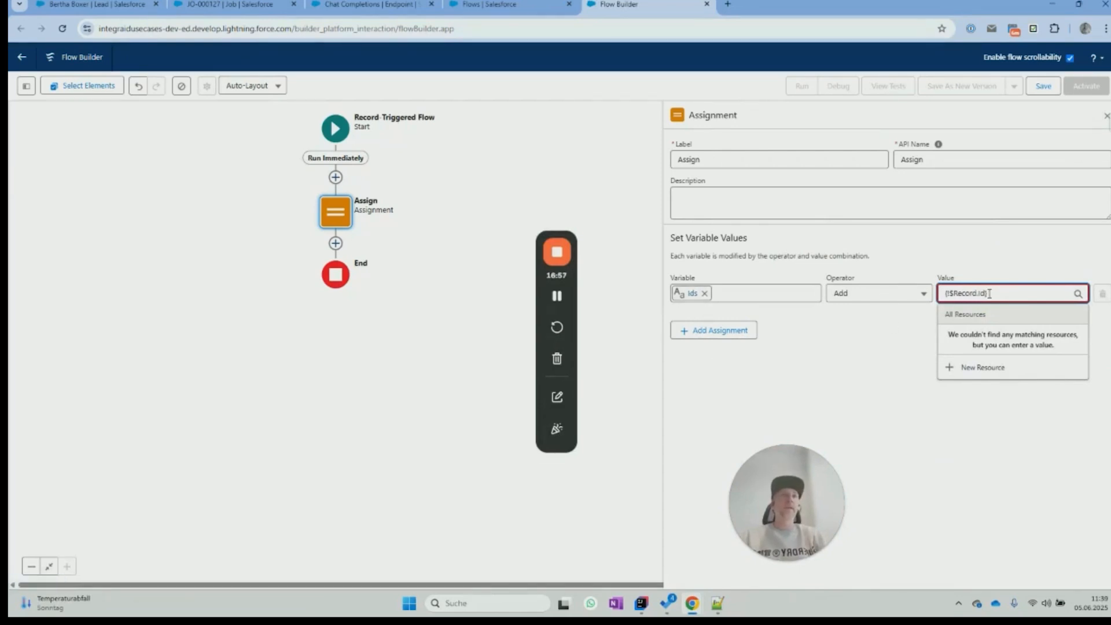
left_click(895, 340)
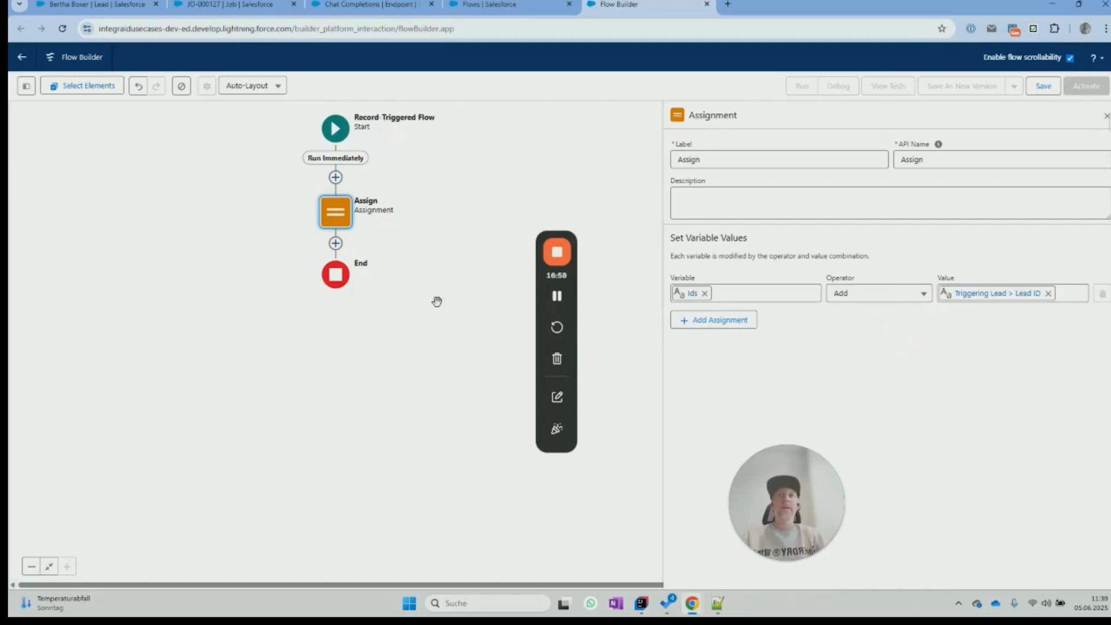
- Add an integraid Callout action after the Assign element and label it Get Employees
left_click(336, 244)
type("ac")
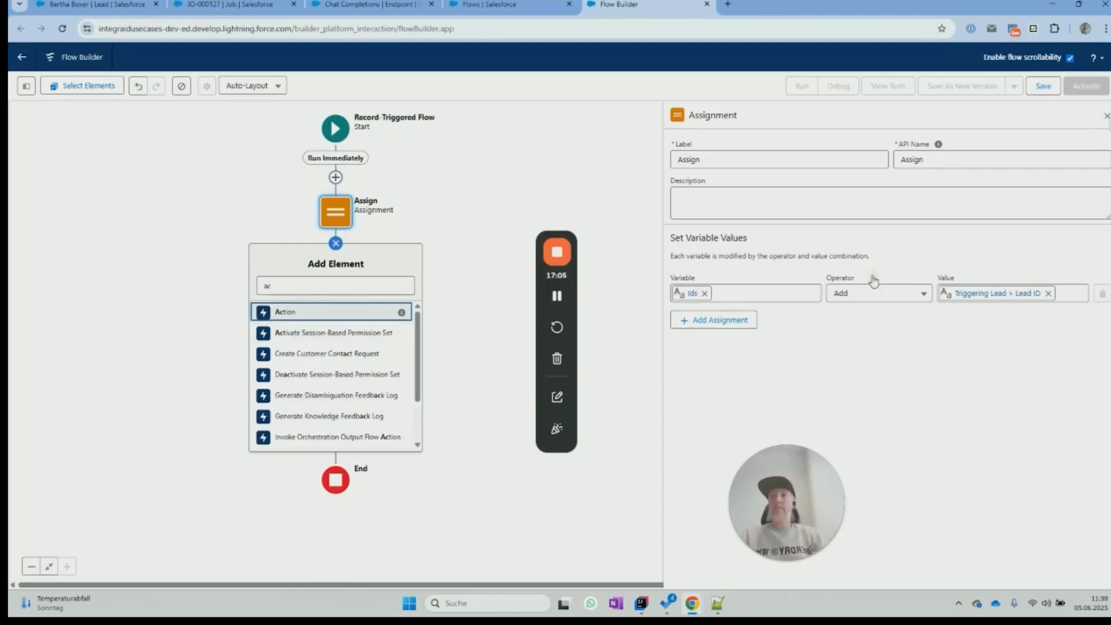
key("Return")
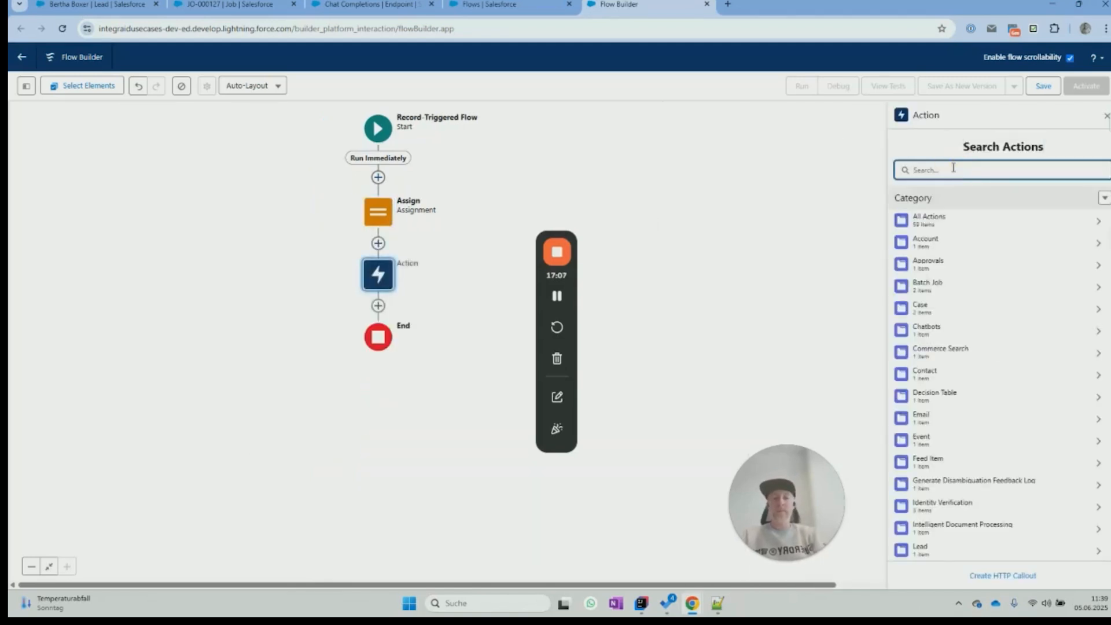
left_click(953, 167)
type("callout")
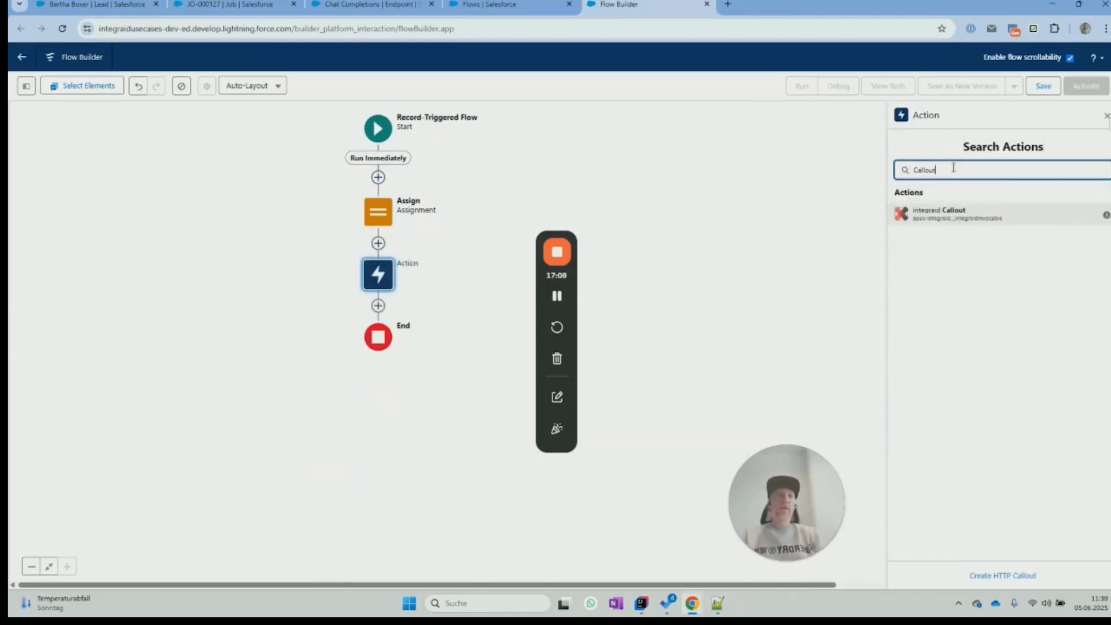
left_click(947, 215)
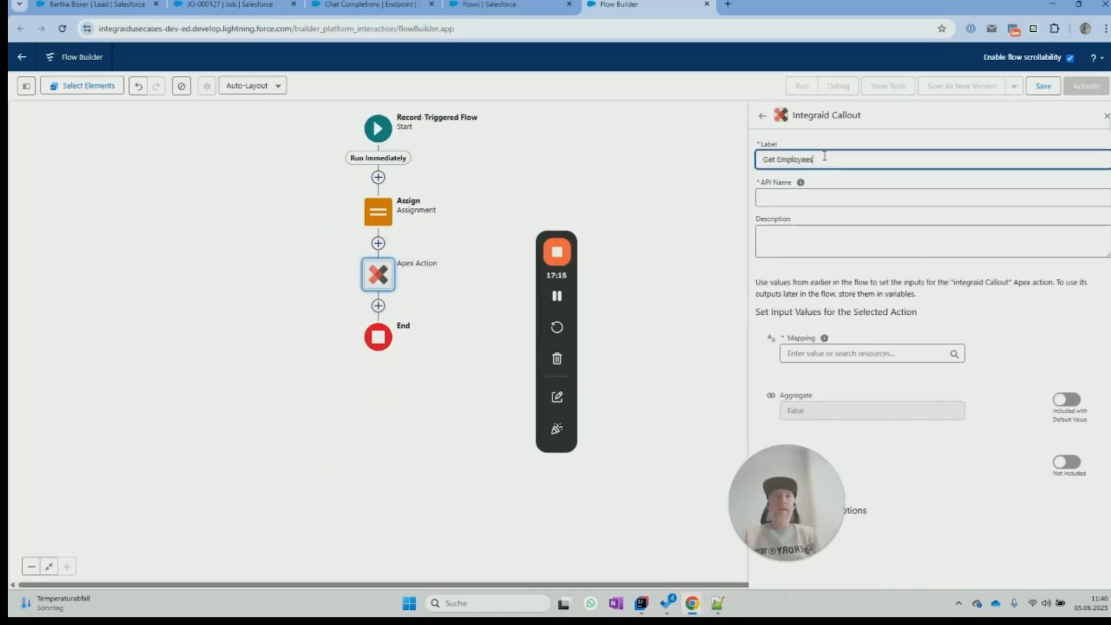
key("Tab")
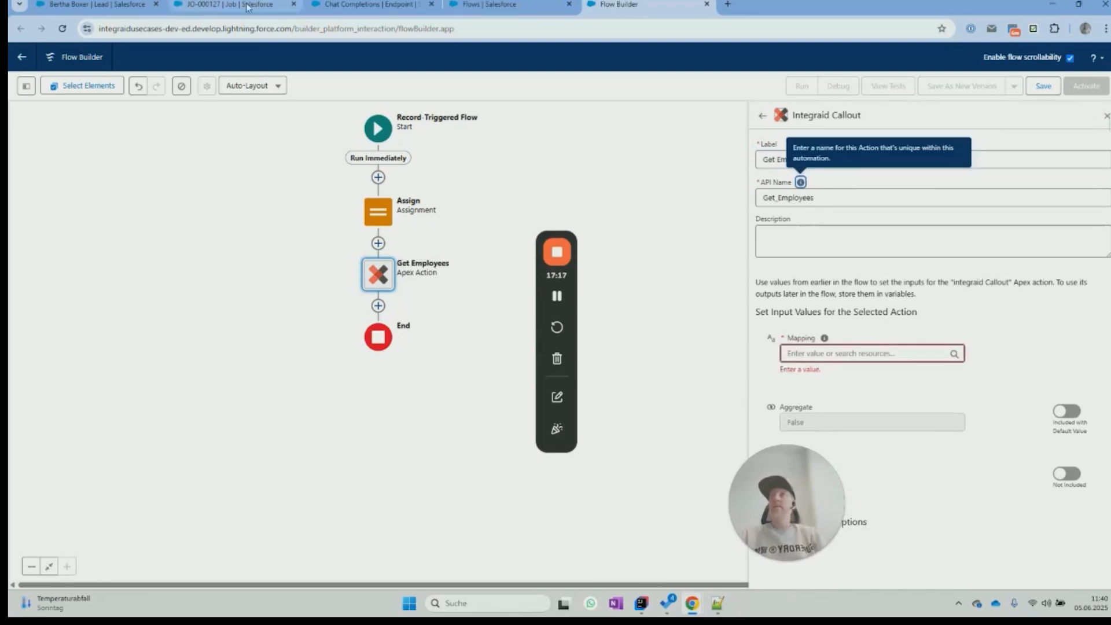
- Copy the Get Employees mapping's identifier from the Chat Completions endpoint and set it, IGM0017, as the Get Employees action's Mapping
left_click(370, 4)
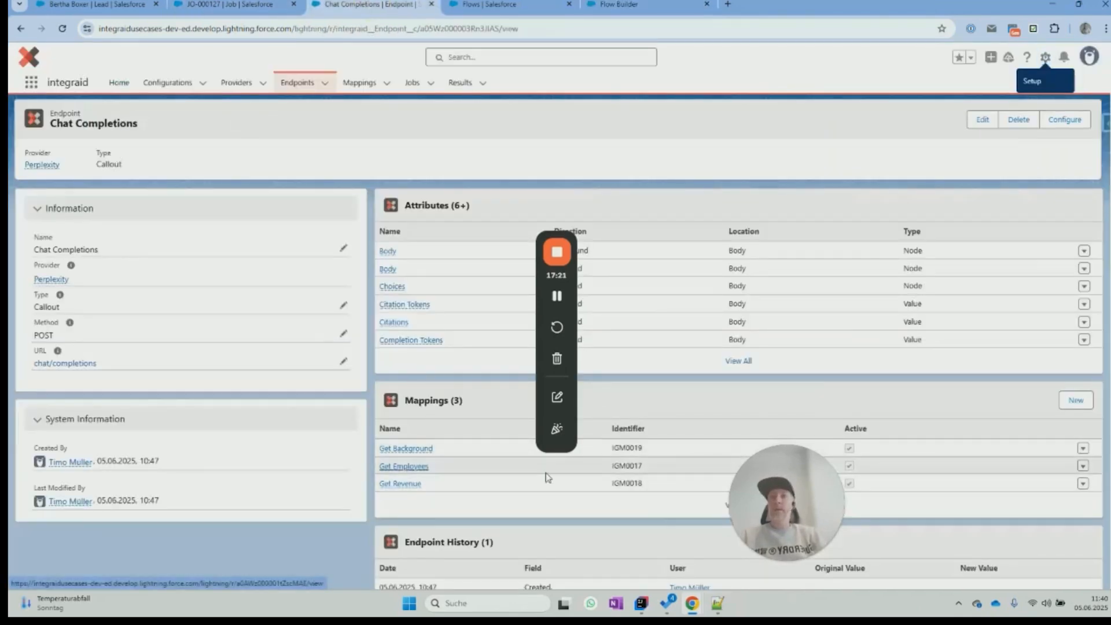
mouse_move(405, 468)
left_click(620, 466)
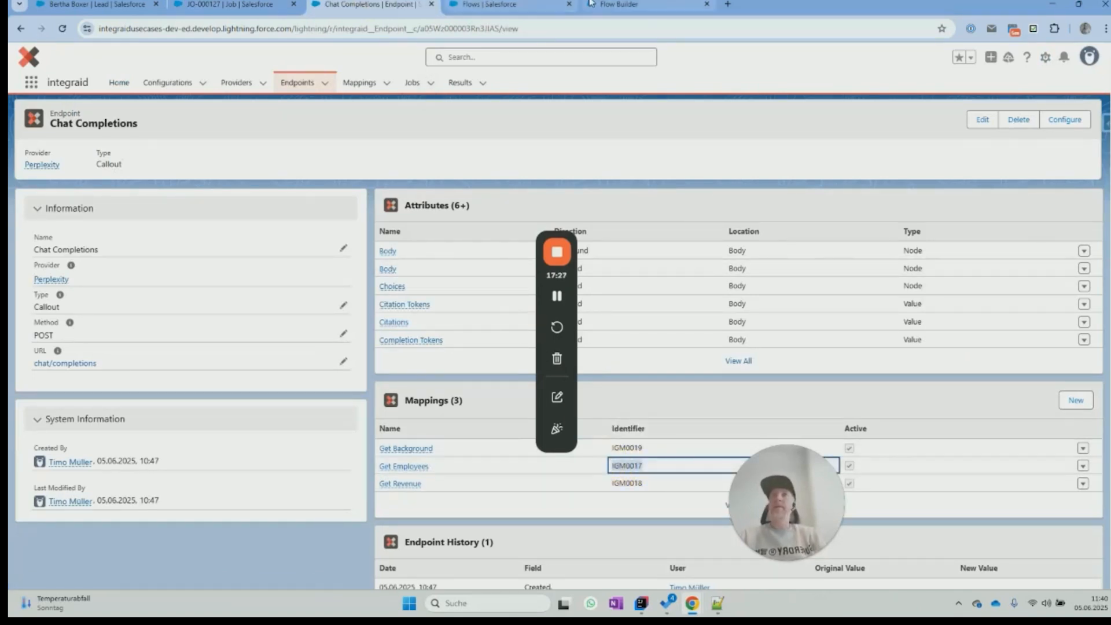
left_click(642, 5)
left_click(850, 354)
type("IGM0017")
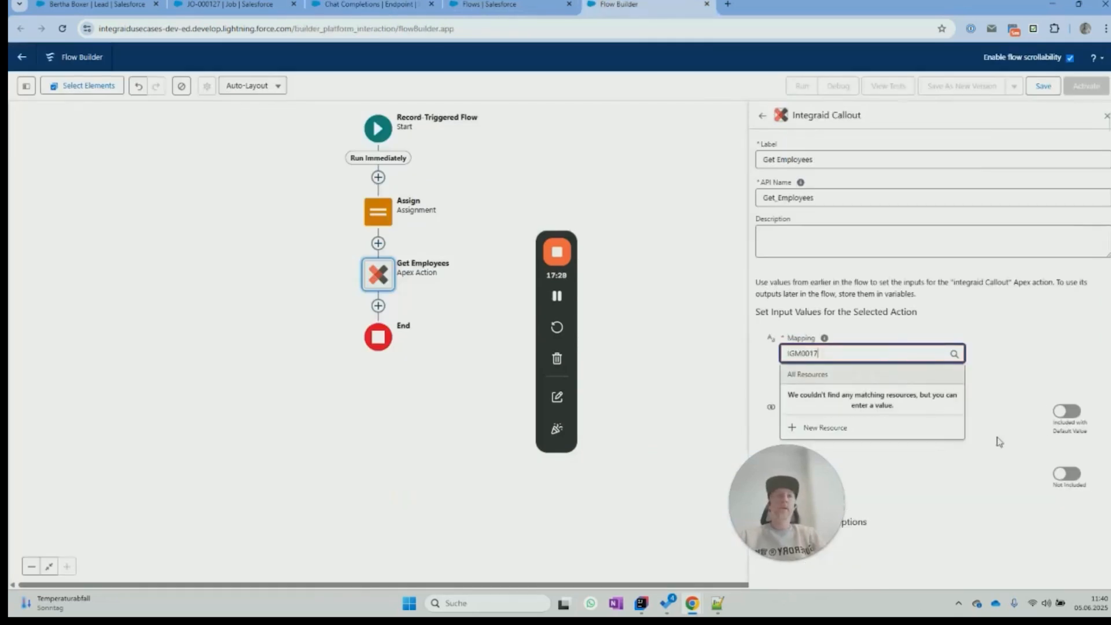
left_click_drag(740, 508, 576, 512)
left_click(1033, 511)
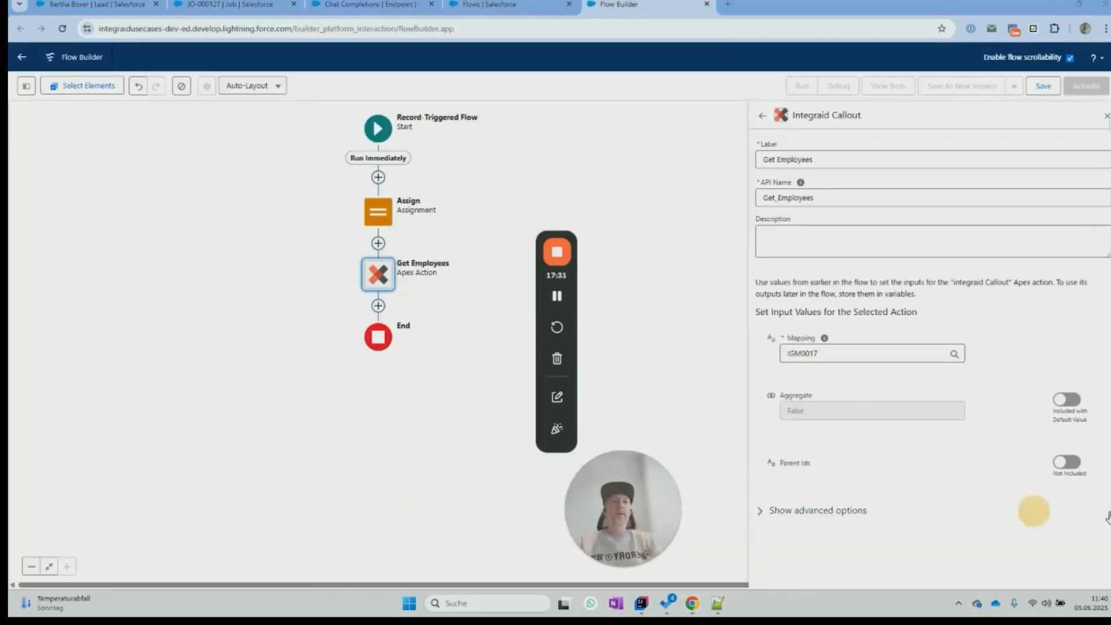
- Include the Parent Ids input in the Get Employees action and set it to the Ids collection variable
left_click(1065, 466)
left_click(876, 470)
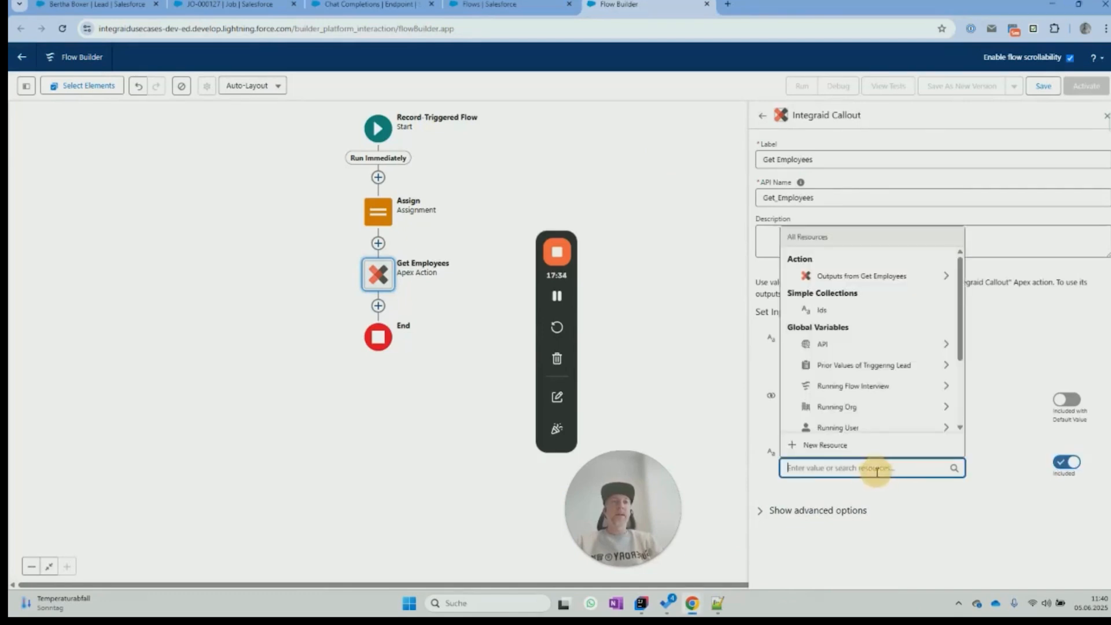
left_click(840, 312)
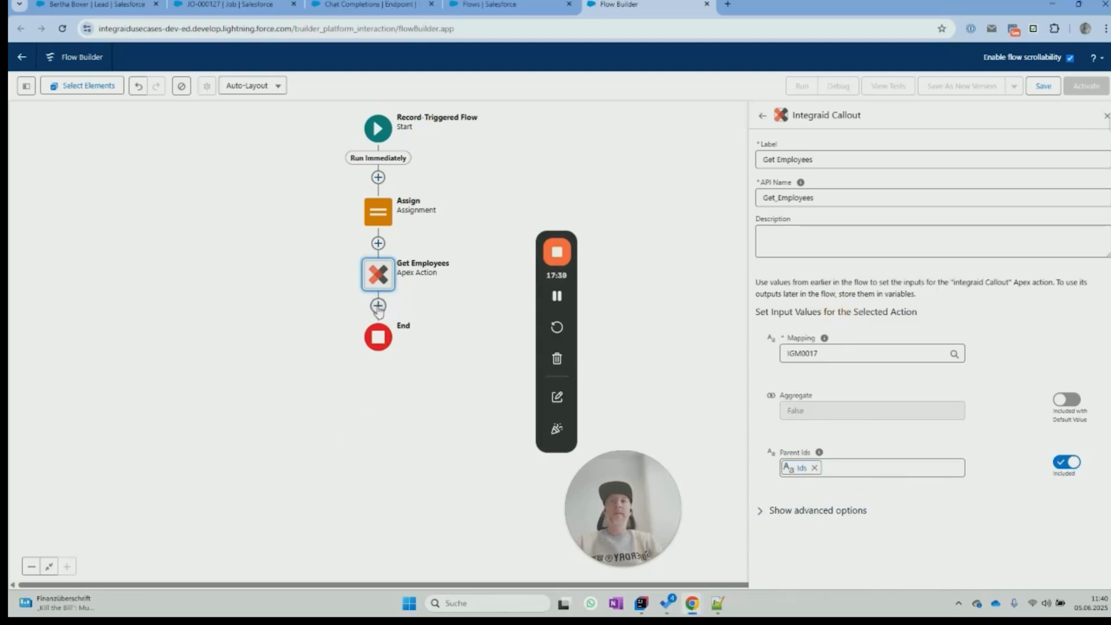
- Add a second integraid Callout action after Get Employees and label it Get Revenue
left_click(378, 306)
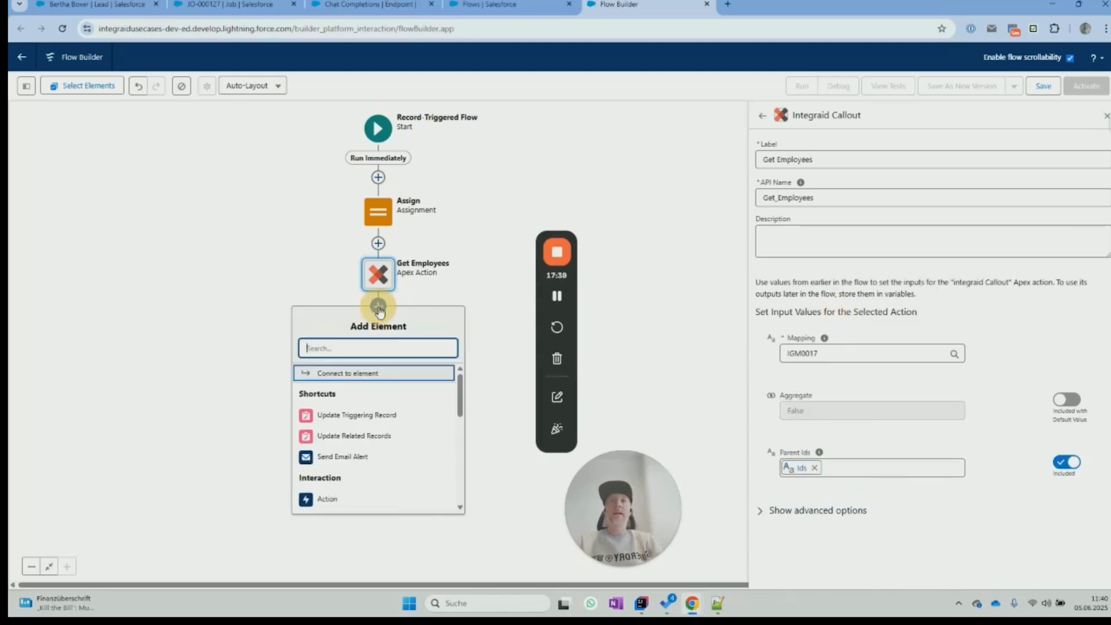
left_click(347, 500)
left_click(932, 170)
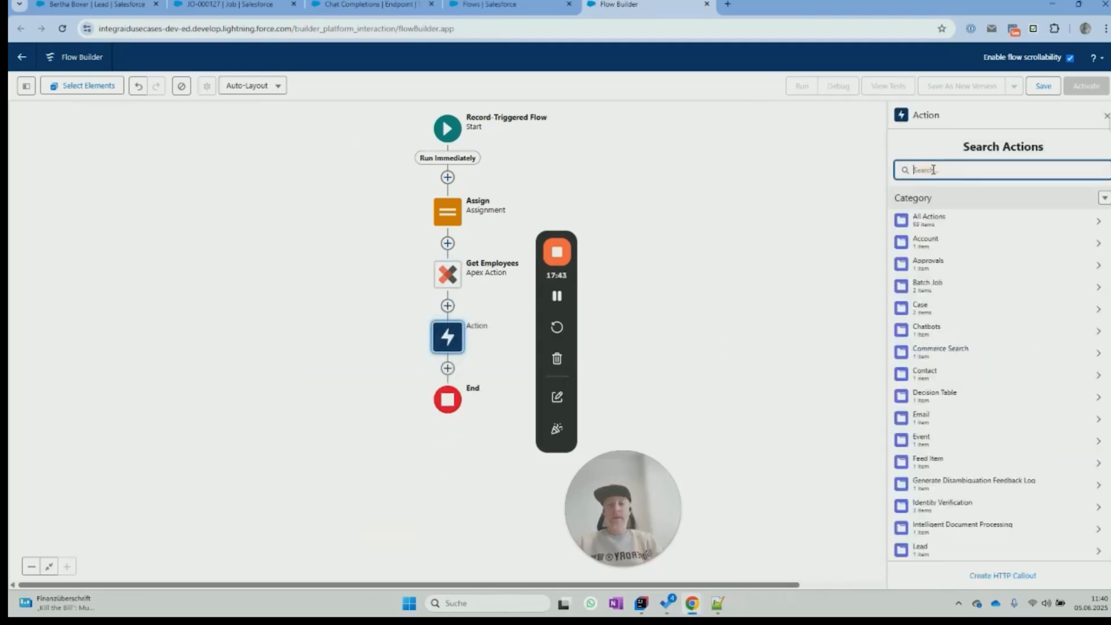
type("Callout")
left_click(963, 228)
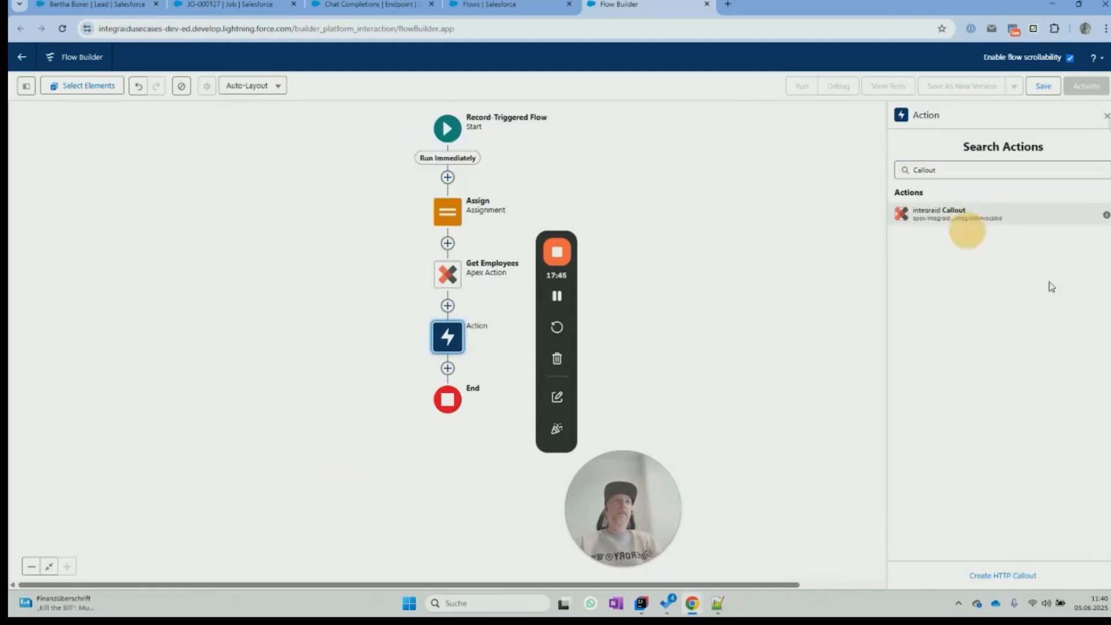
type("Get")
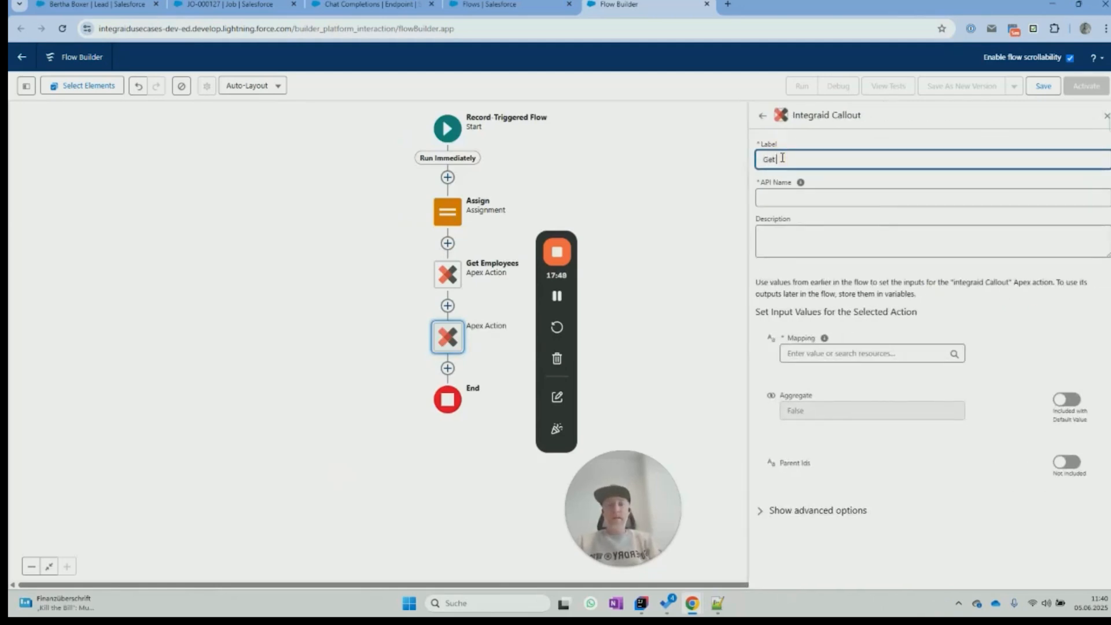
type(" Revenue")
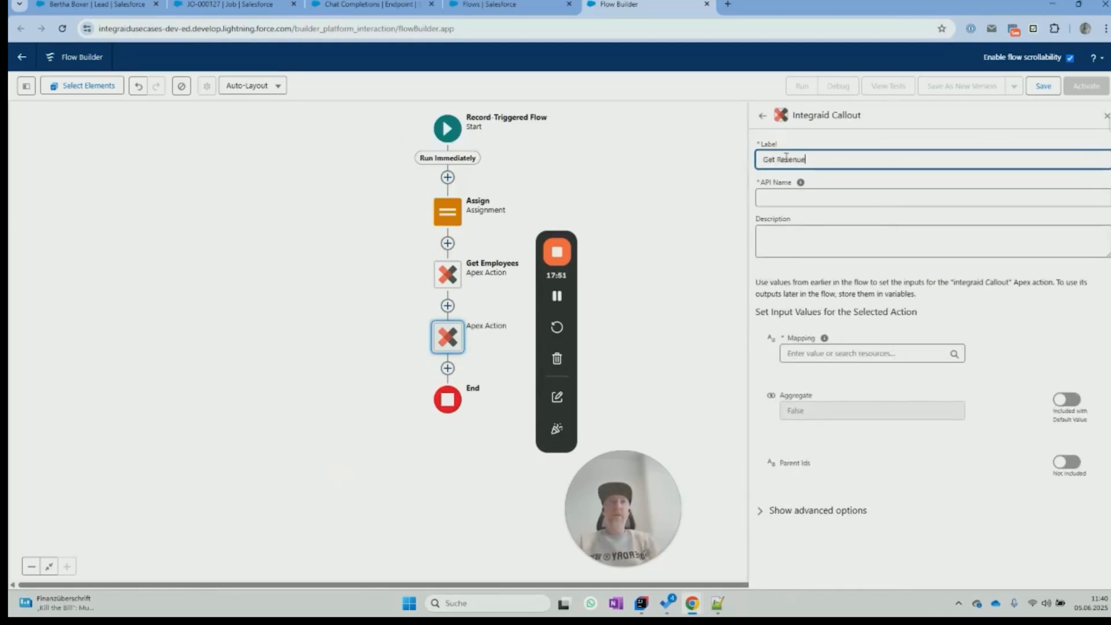
left_click(845, 198)
- Copy the Get Revenue mapping's identifier from the Chat Completions endpoint and set it, IGM0018, as the Get Revenue action's Mapping
left_click(843, 353)
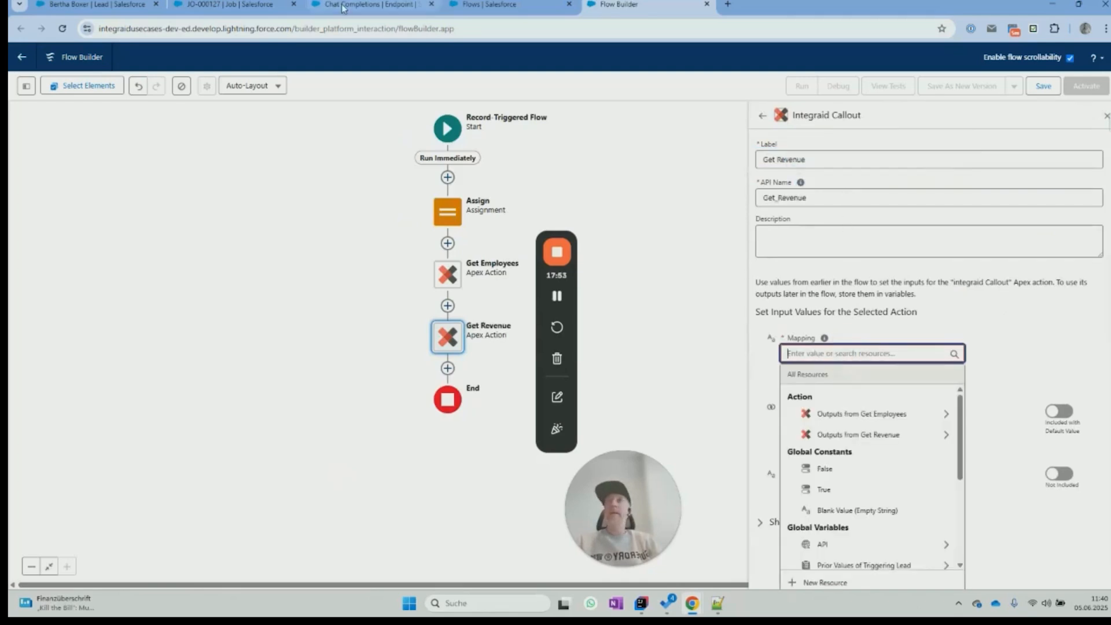
left_click(359, 5)
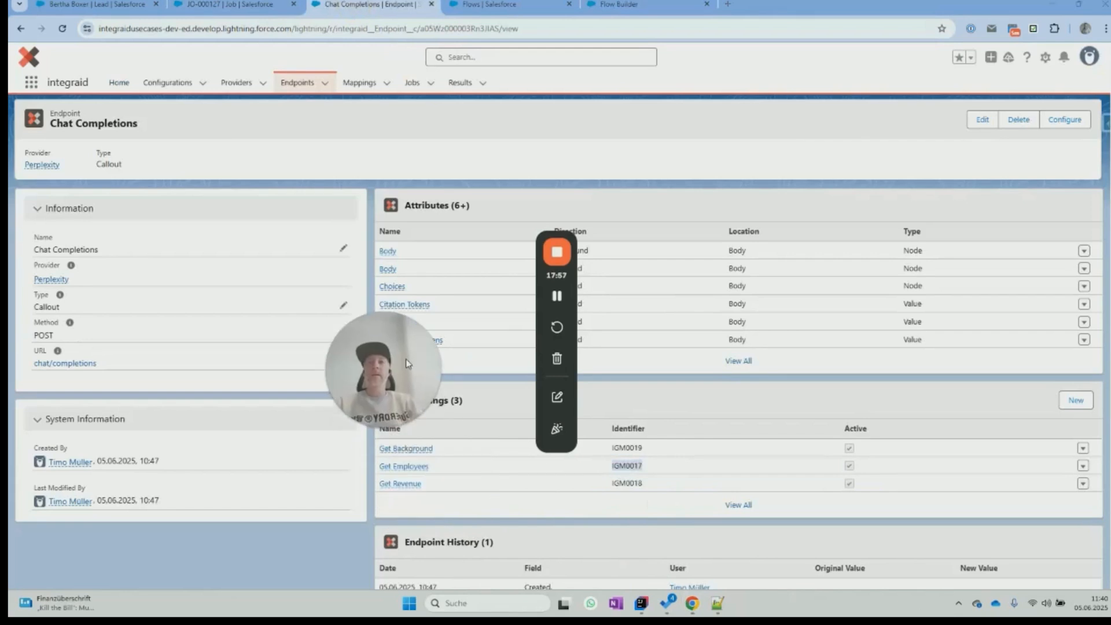
left_click(610, 486)
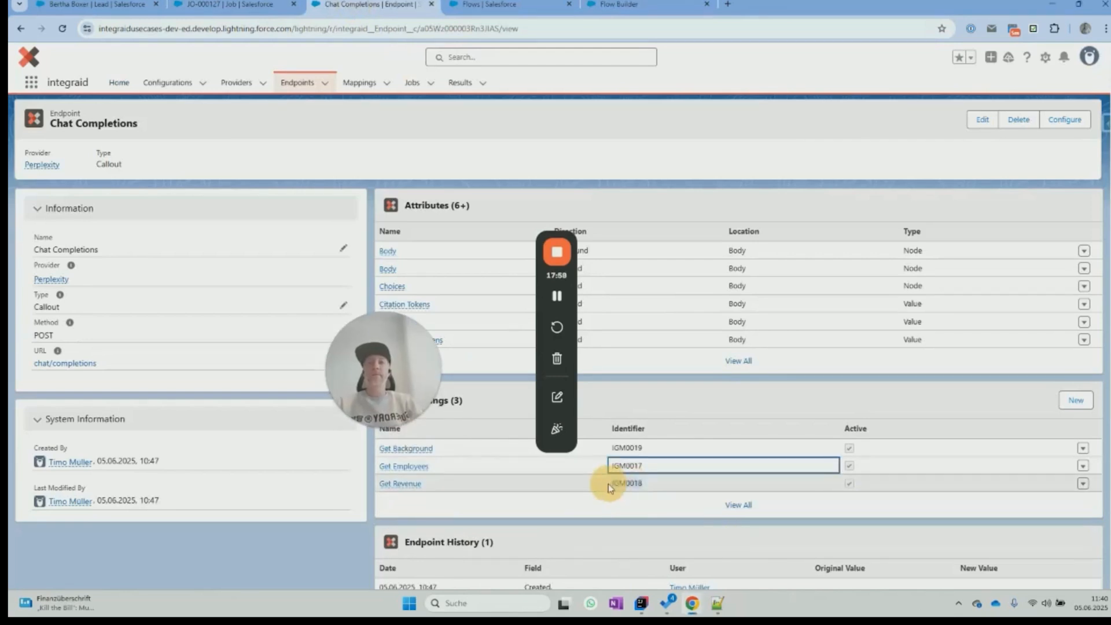
left_click(619, 4)
type("IGM0018")
left_click(986, 347)
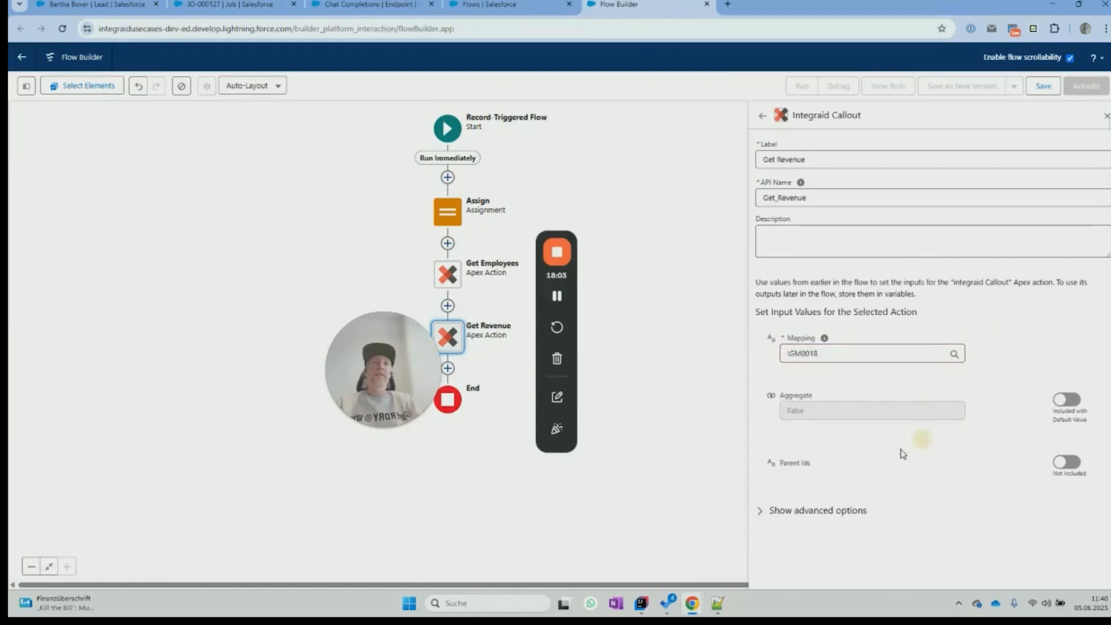
- Include the Parent Ids input in the Get Revenue action and set it to the Ids collection variable
left_click(1071, 462)
left_click(806, 473)
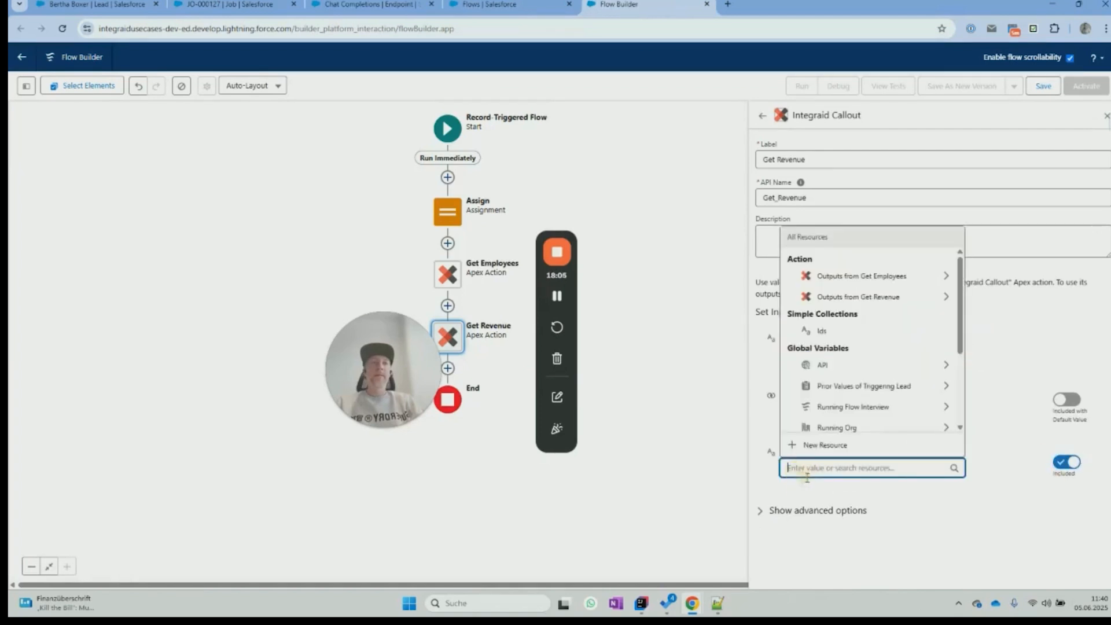
left_click(833, 330)
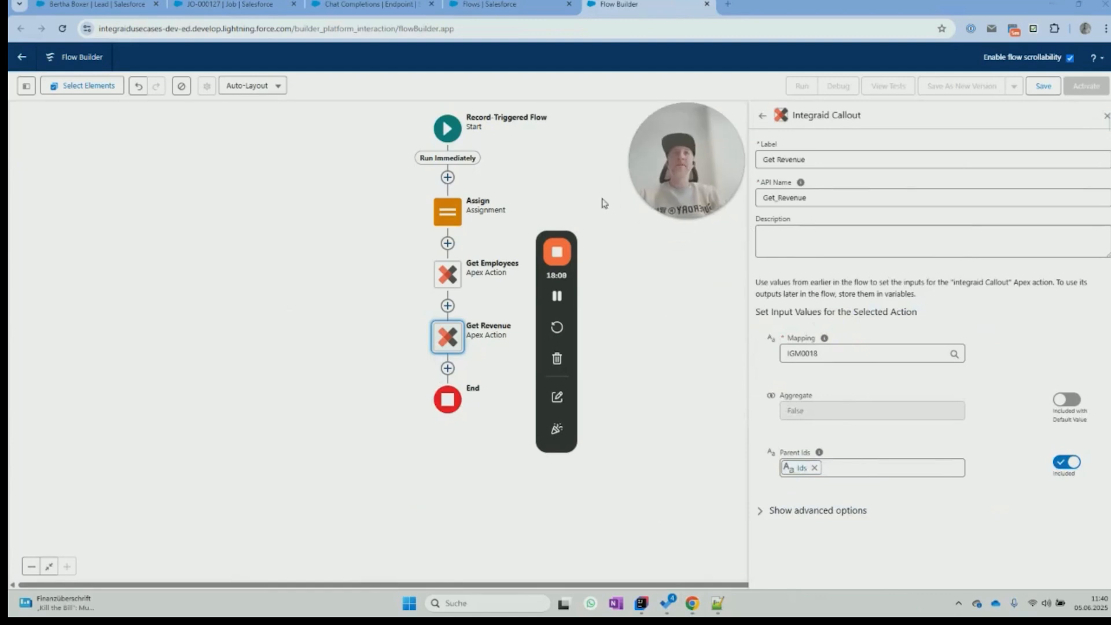
- Add a third integraid Callout action after Get Revenue and label it Get Background
left_click(448, 368)
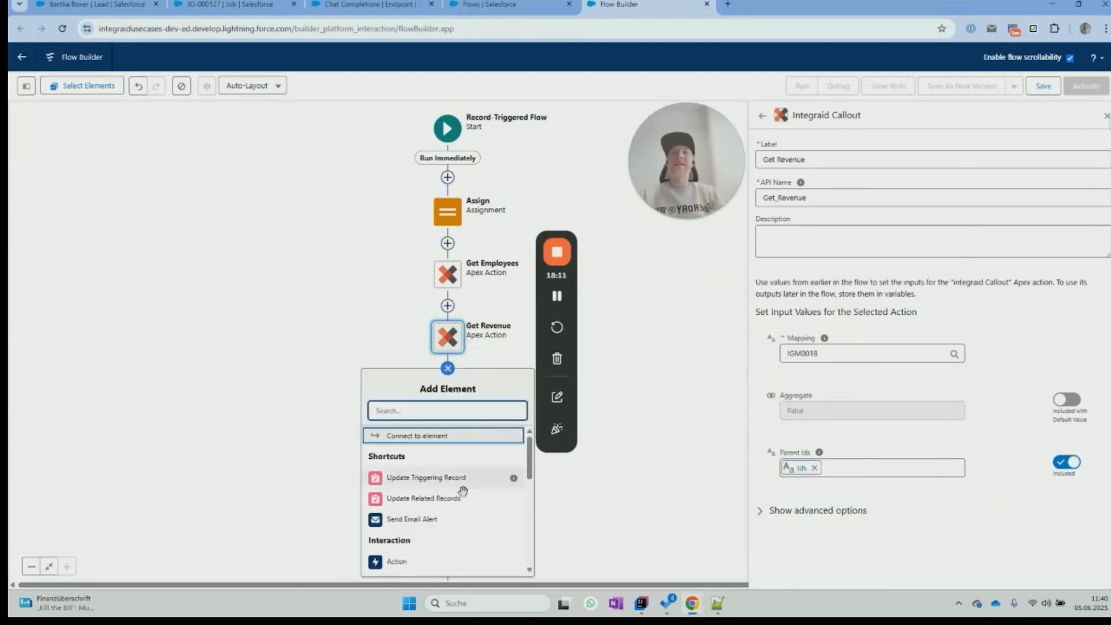
left_click(418, 562)
left_click(932, 171)
type("callout")
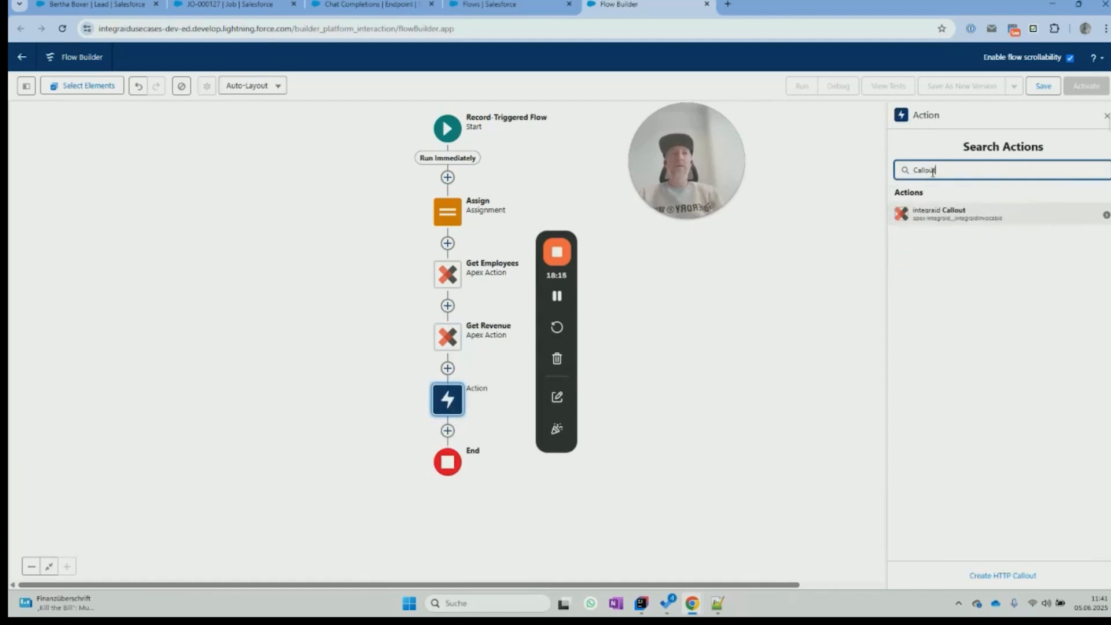
left_click(930, 215)
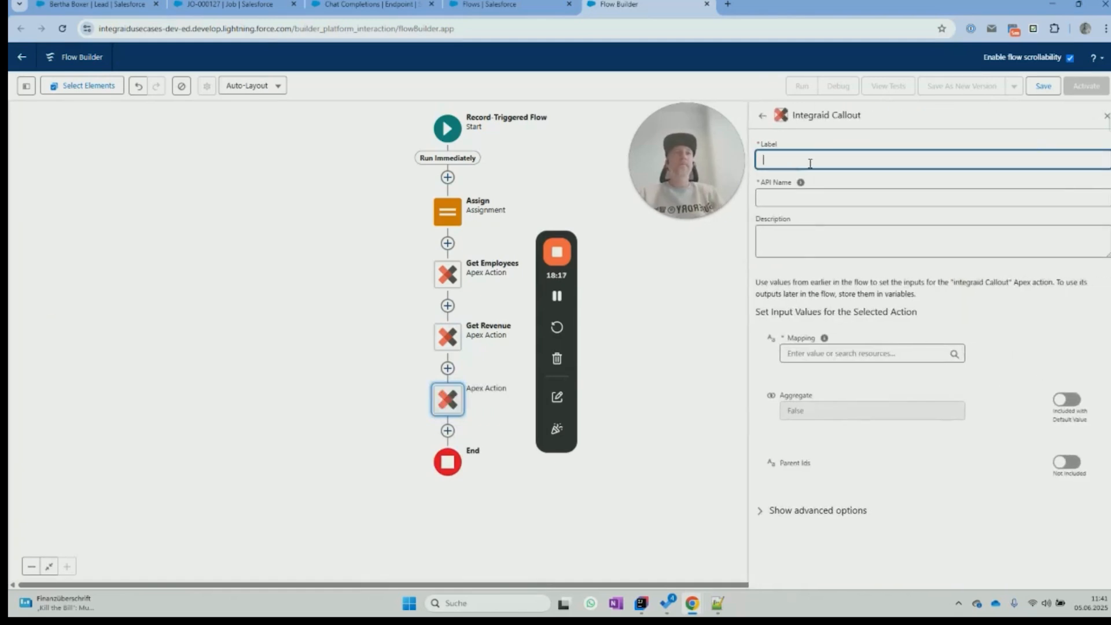
type("Get Background")
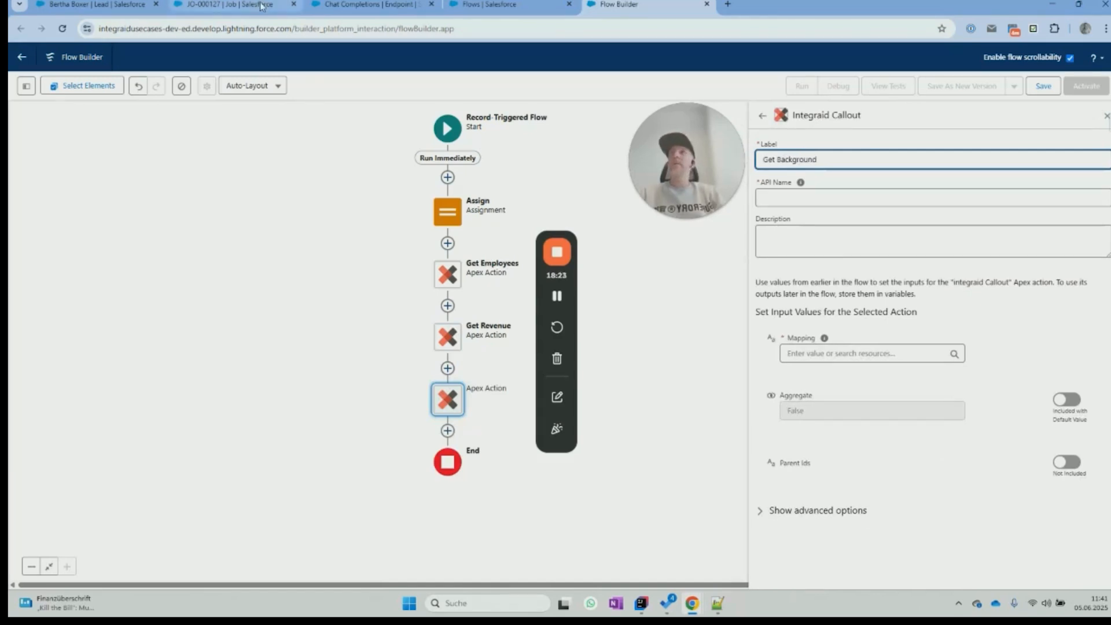
- Copy the Get Background mapping's identifier from the Chat Completions endpoint and set it, IGM0019, as the Get Background action's Mapping
left_click(366, 5)
left_click(612, 449)
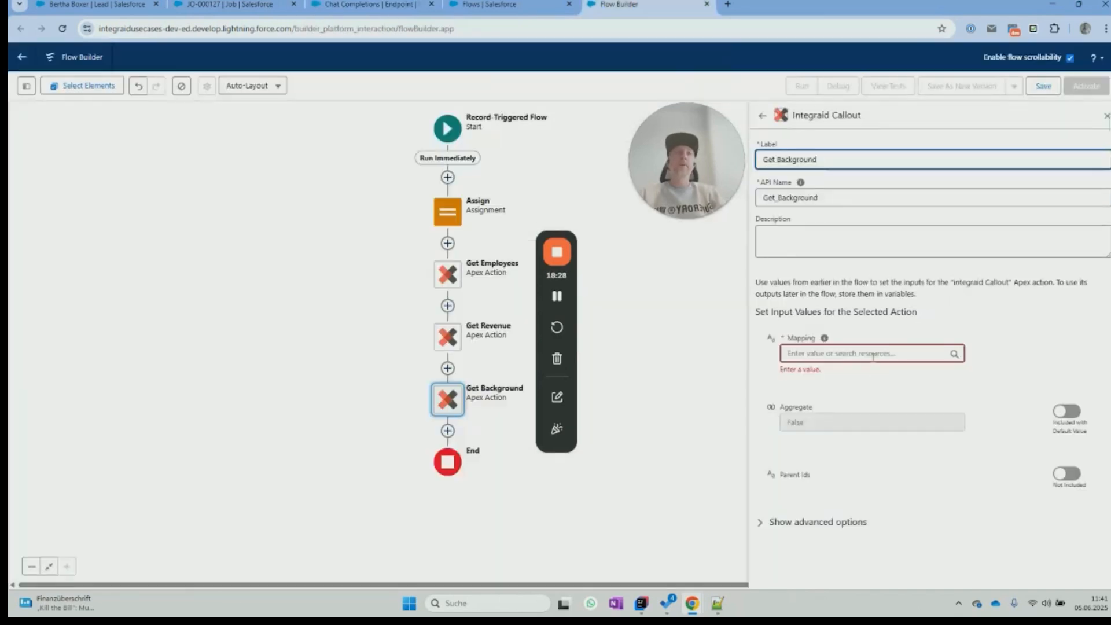
left_click(872, 353)
type("IGM0019")
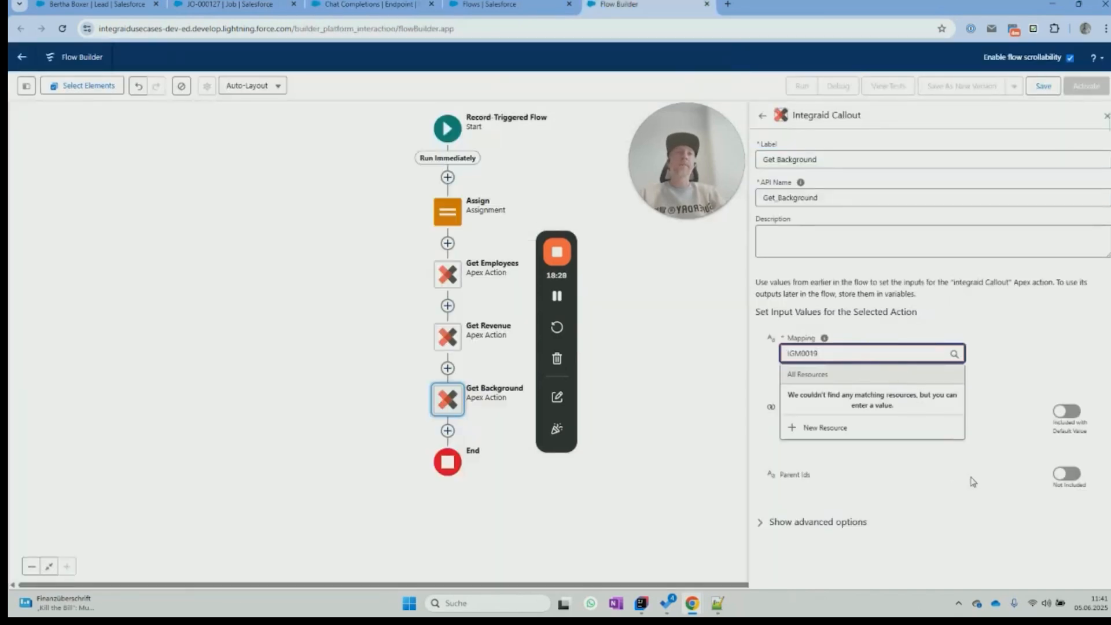
- Include the Parent Ids input in the Get Background action and set it to the Ids collection variable
left_click(1067, 483)
left_click(1057, 466)
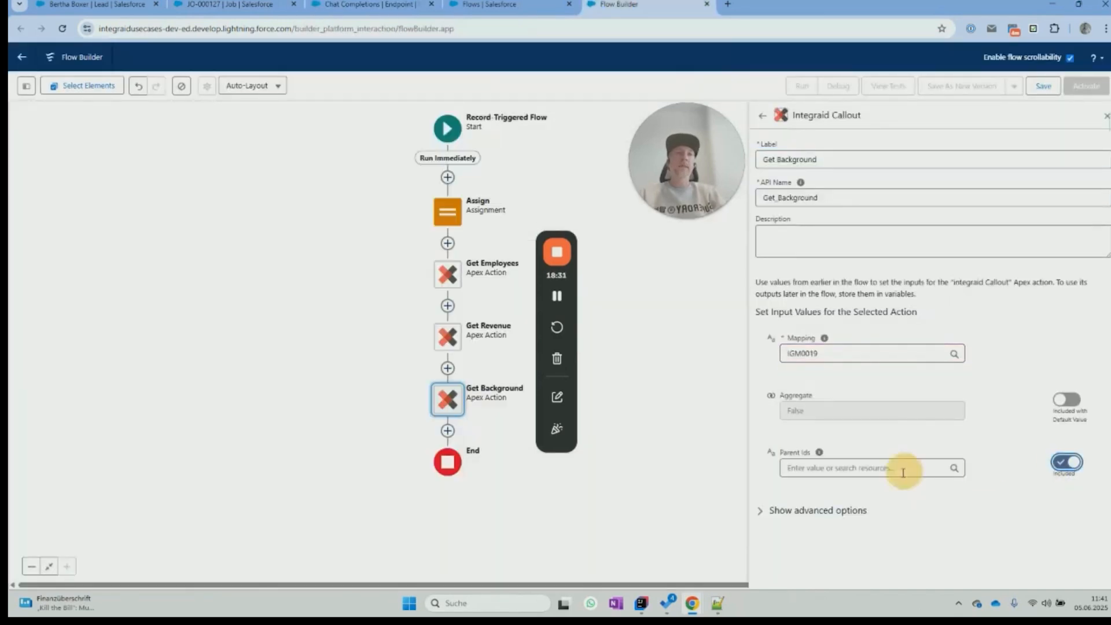
left_click(873, 467)
left_click(835, 349)
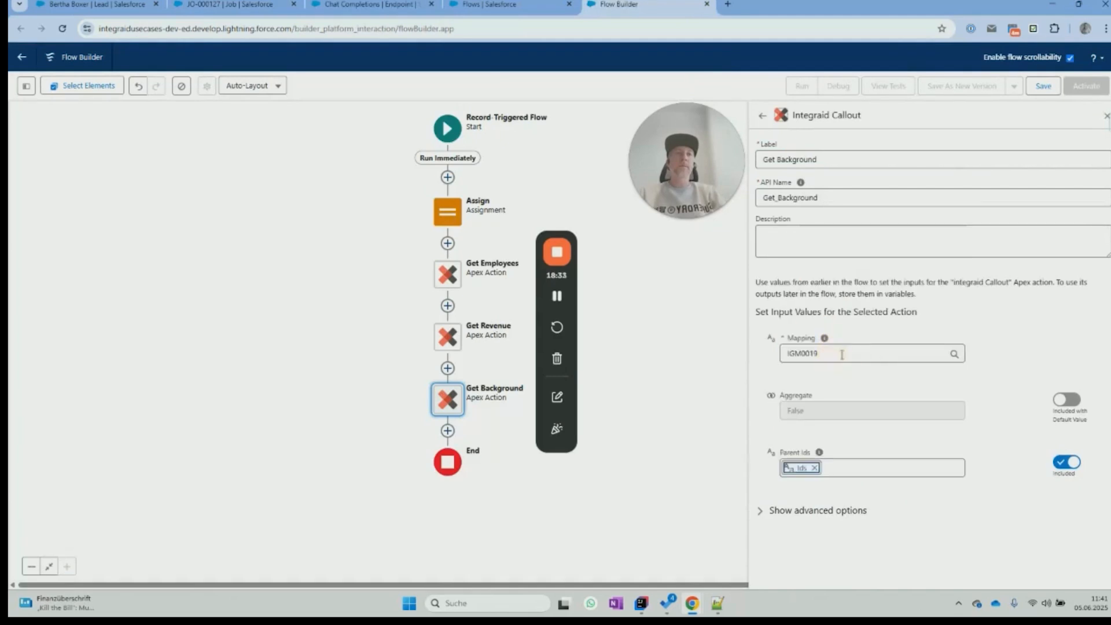
- Try to save the flow with the label Enrich Lead and API name Enrich_Lead
left_click(1045, 85)
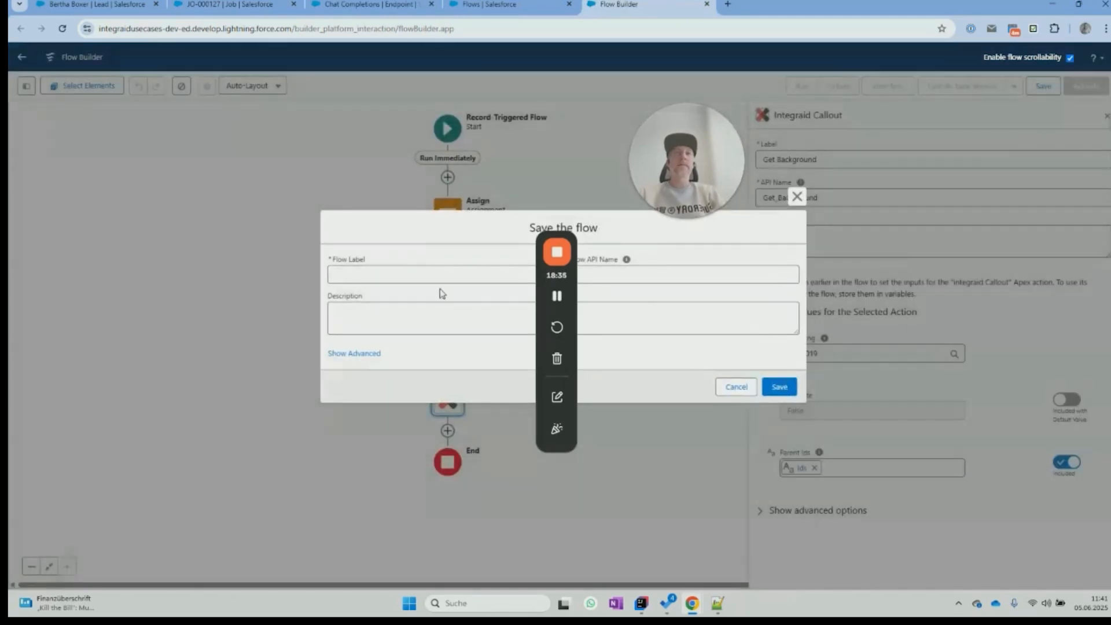
left_click(410, 280)
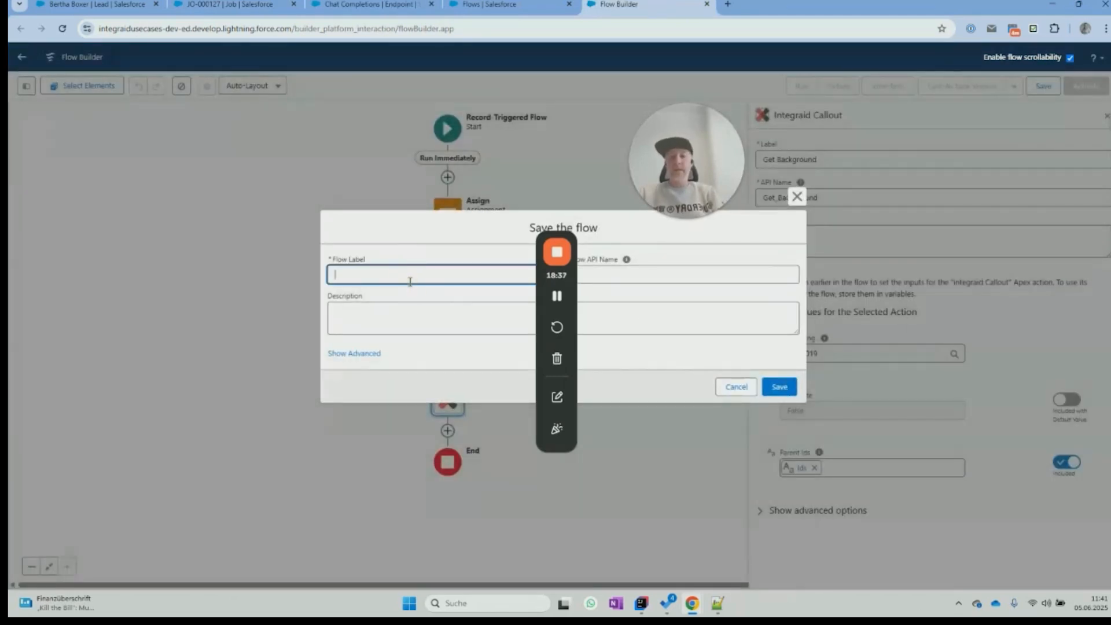
type("Enrich Lead")
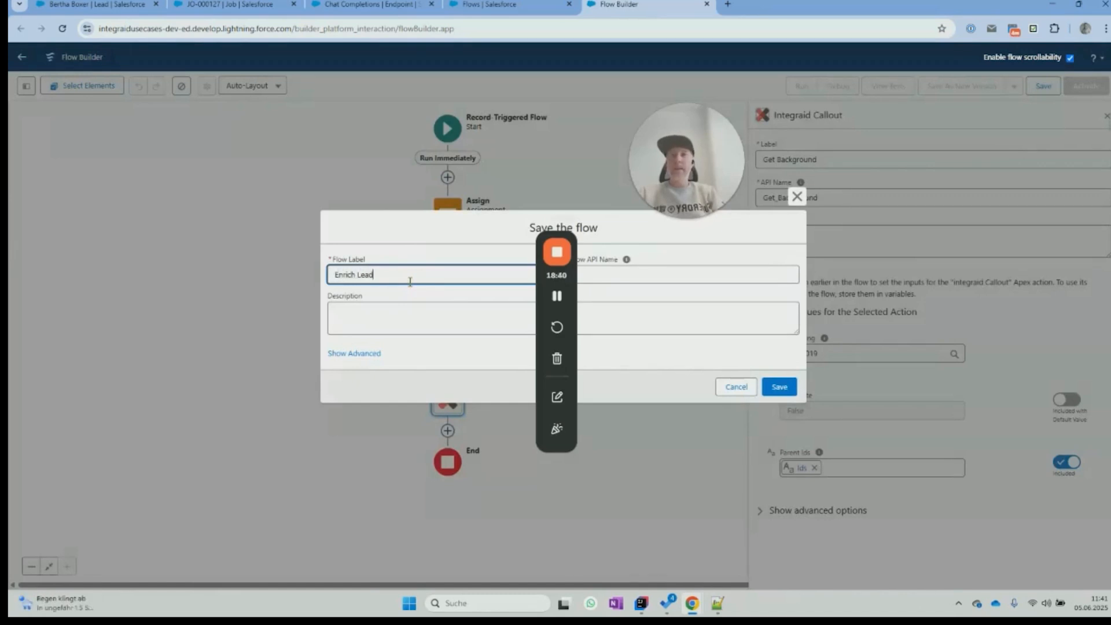
key("Tab")
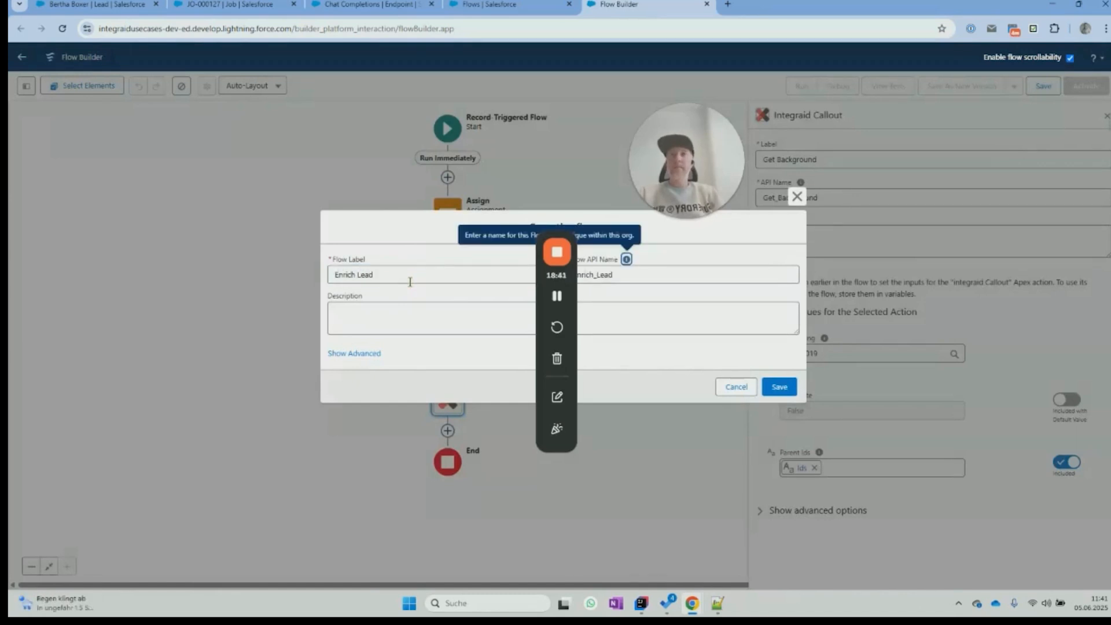
left_click(770, 388)
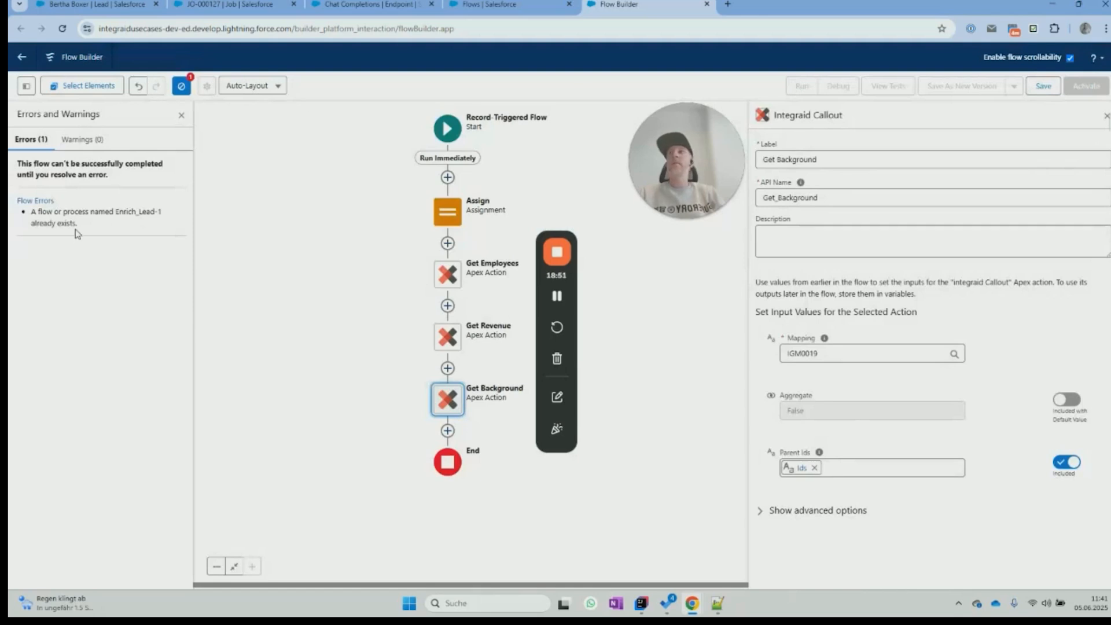
- Save the flow under the label Update Lead with a matching regenerated API name, and activate it
left_click(1052, 92)
left_click(407, 276)
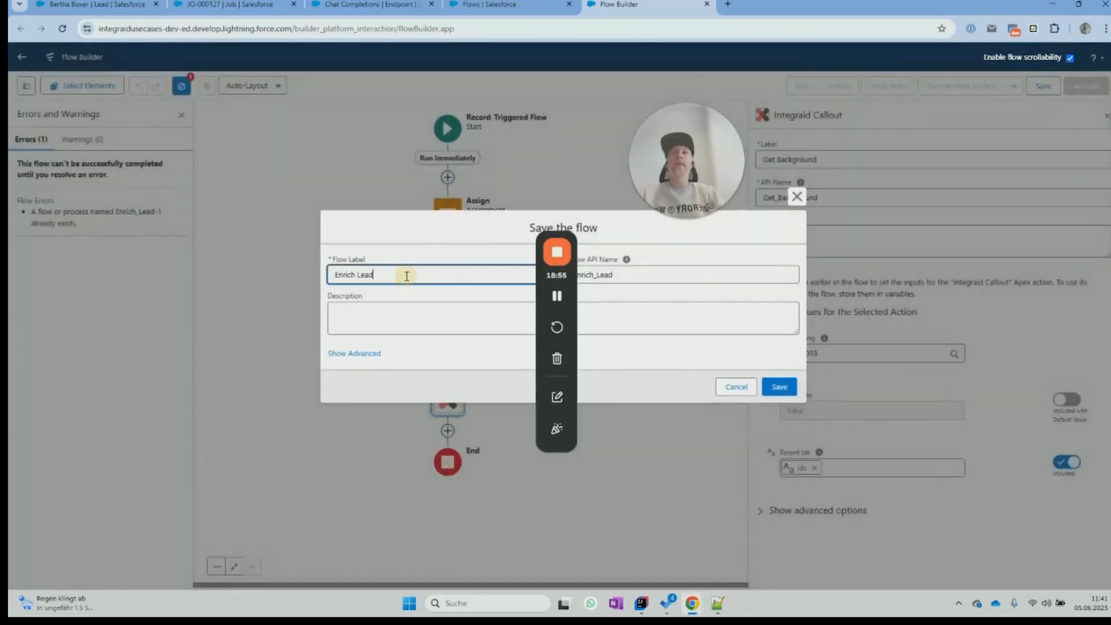
key("Home")
key("Delete")
key("Delete")
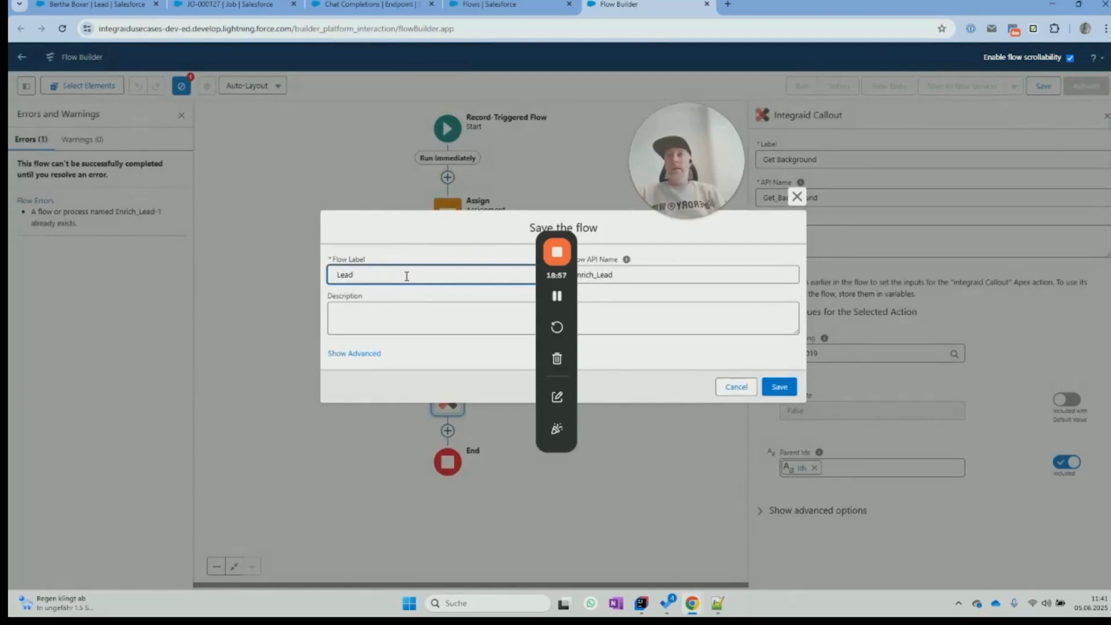
type("Update")
key("Tab")
key("Tab")
key("BackSpace")
key("shift+Tab")
key("shift+Tab")
left_click(779, 392)
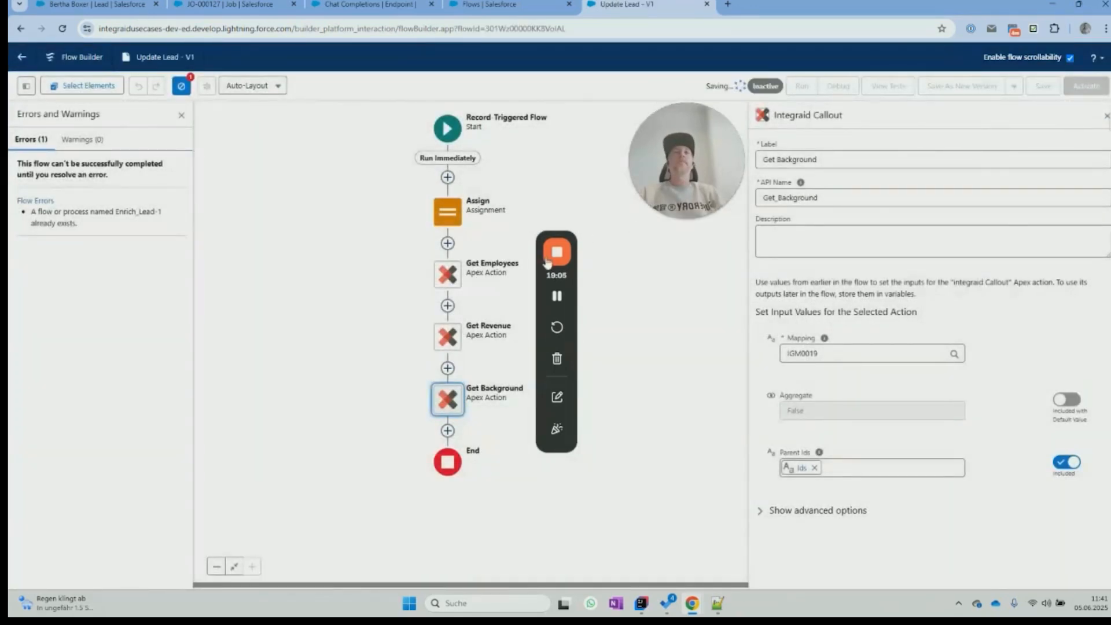
left_click(1087, 93)
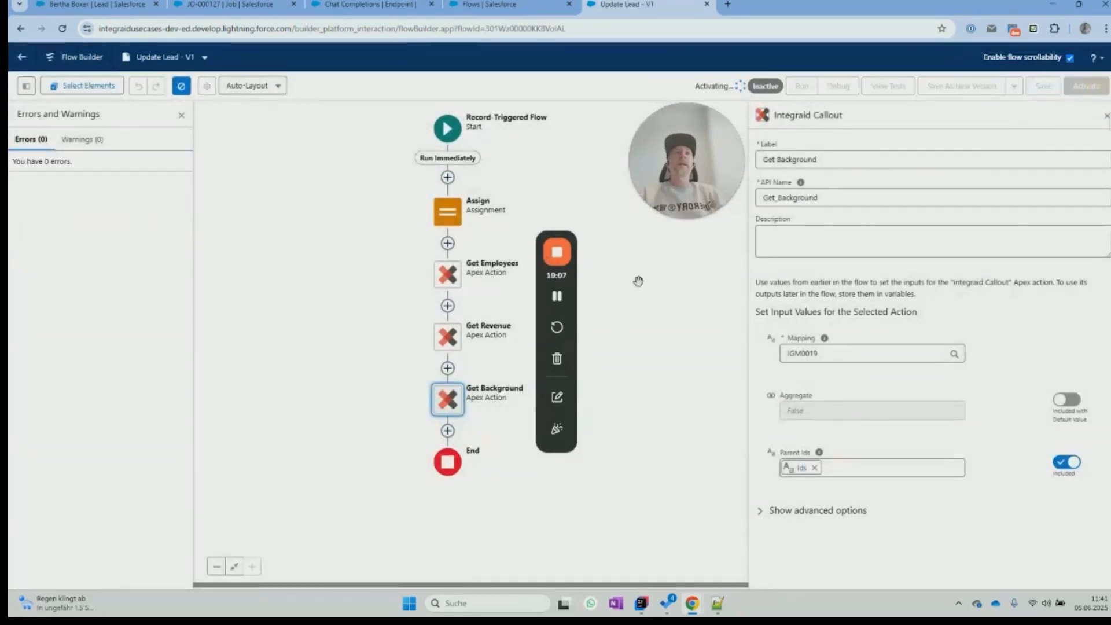
left_click_drag(550, 245, 1044, 275)
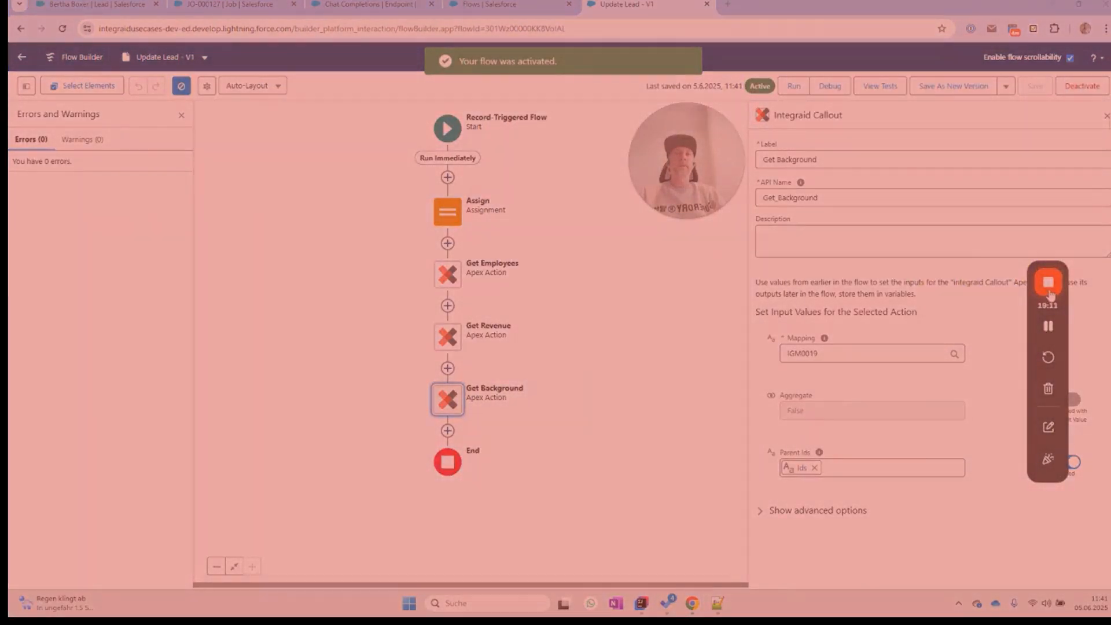